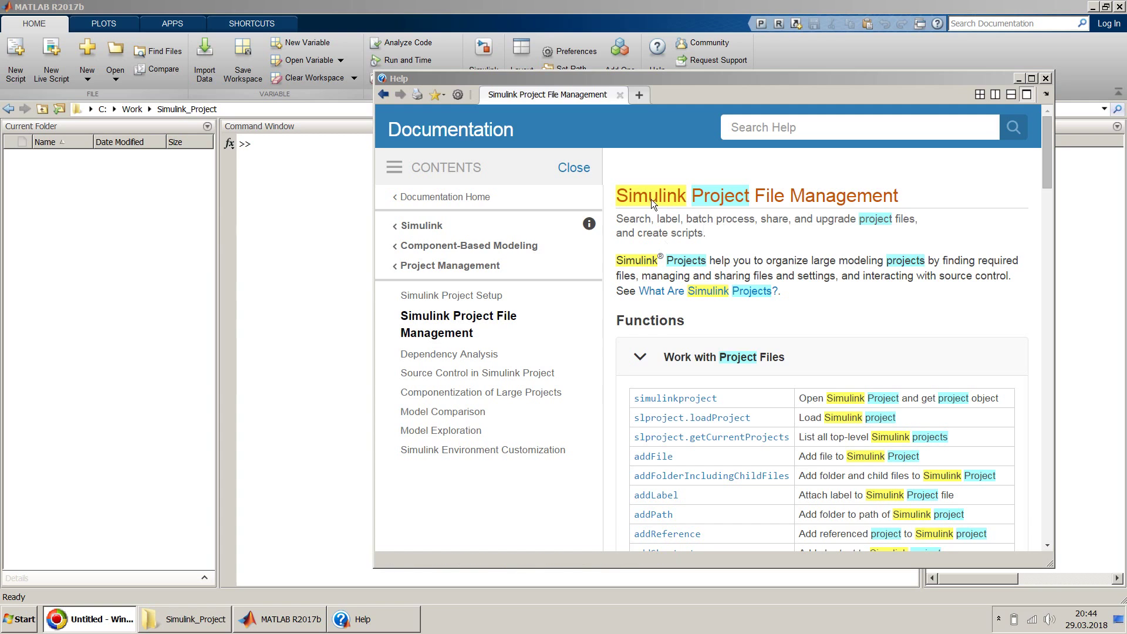
{"action": "left_click_drag", "start_coordinate": [618, 199], "coordinate": [707, 206]}
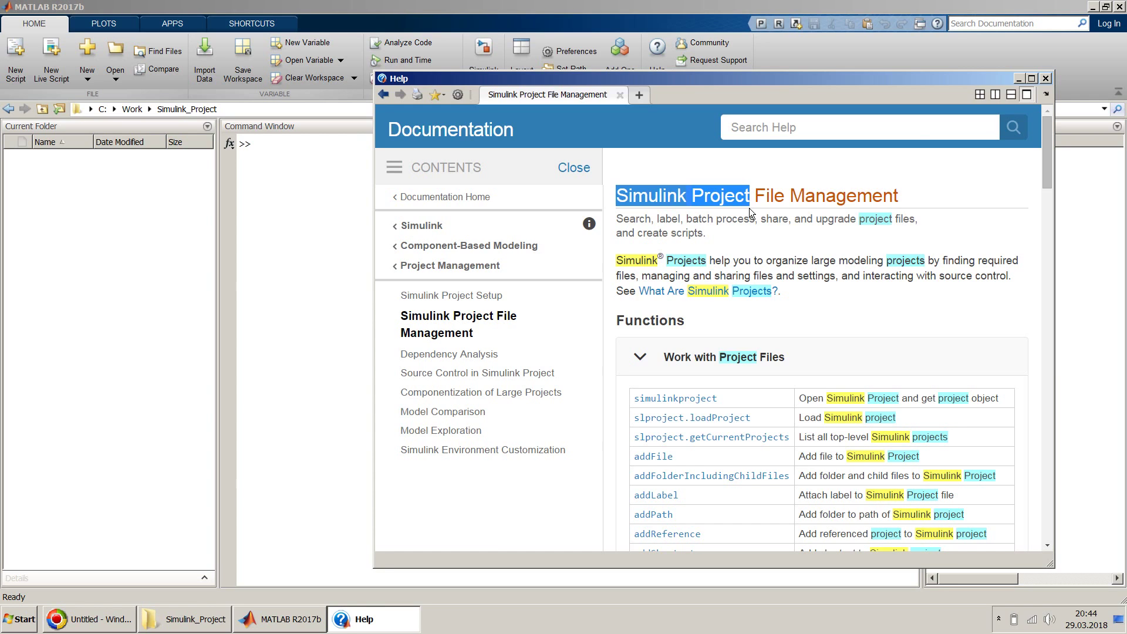
{"action": "key", "text": "alt+Tab"}
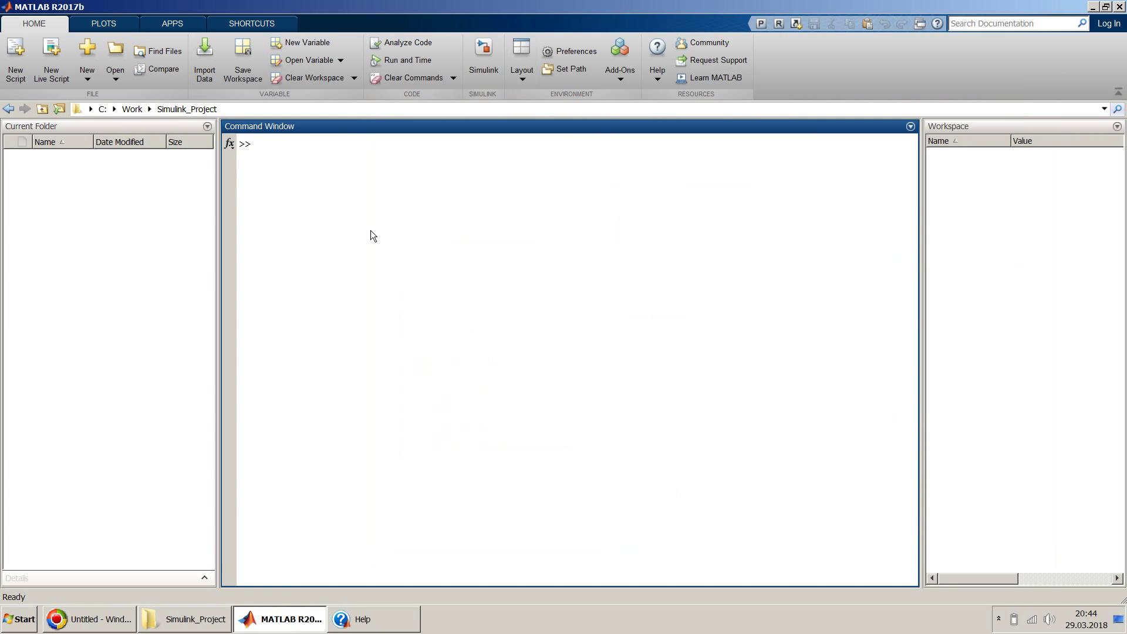
Switch to the Simulink_Project folder in Windows Explorer, create a new folder named GIT_Server in it and open that folder.
{"action": "left_click", "coordinate": [193, 625]}
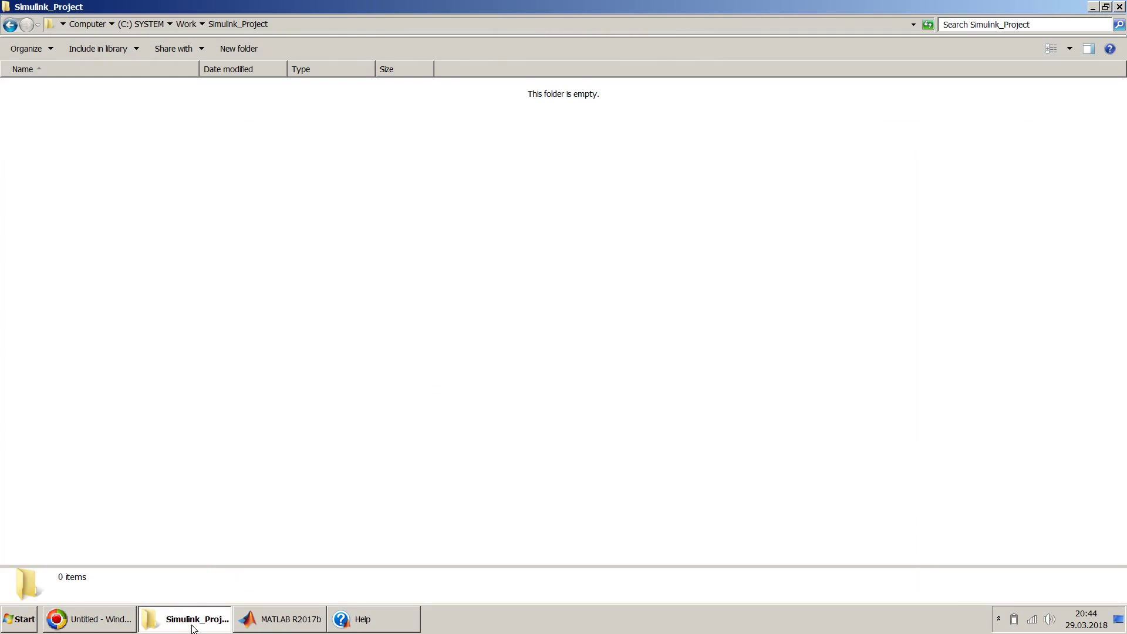
{"action": "right_click", "coordinate": [69, 110]}
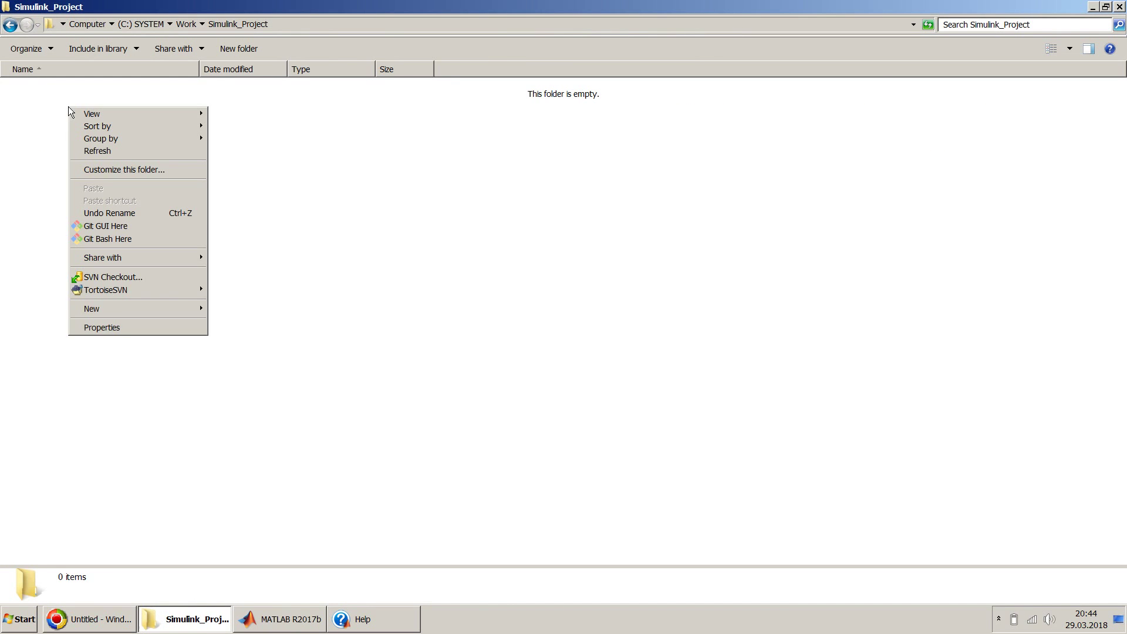
{"action": "left_click", "coordinate": [38, 103]}
{"action": "right_click", "coordinate": [38, 103]}
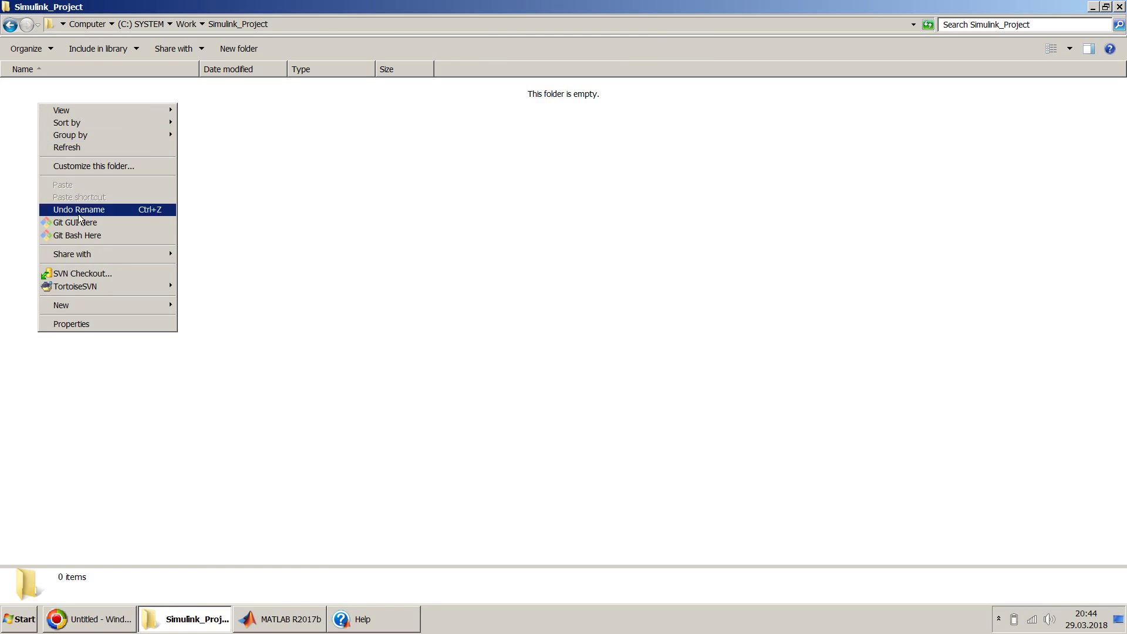
{"action": "mouse_move", "coordinate": [149, 302]}
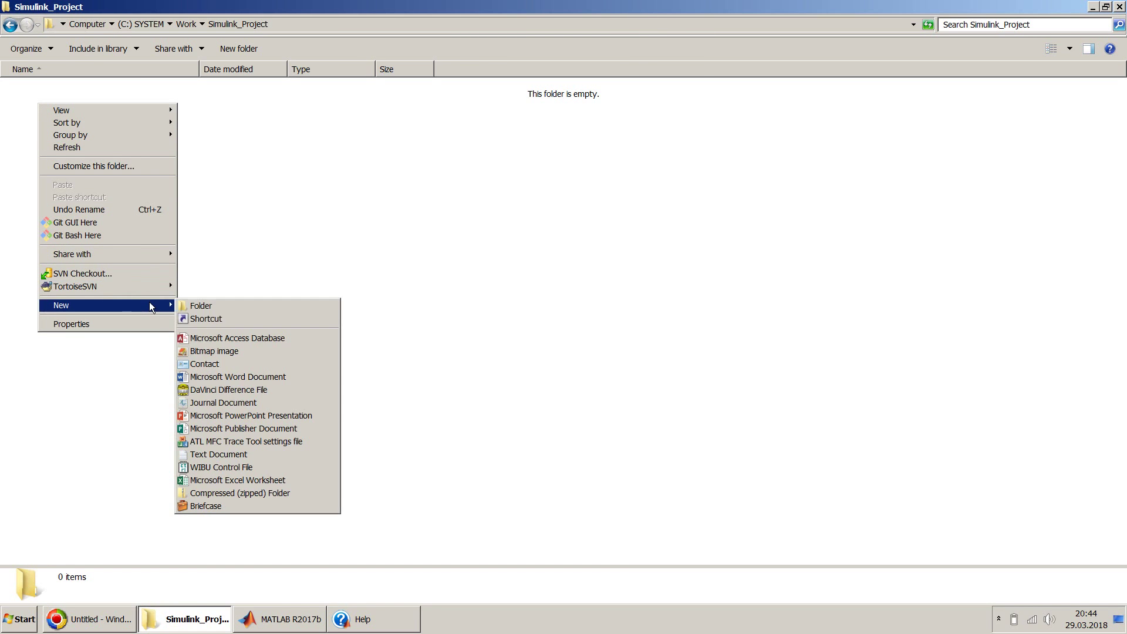
{"action": "left_click", "coordinate": [205, 303]}
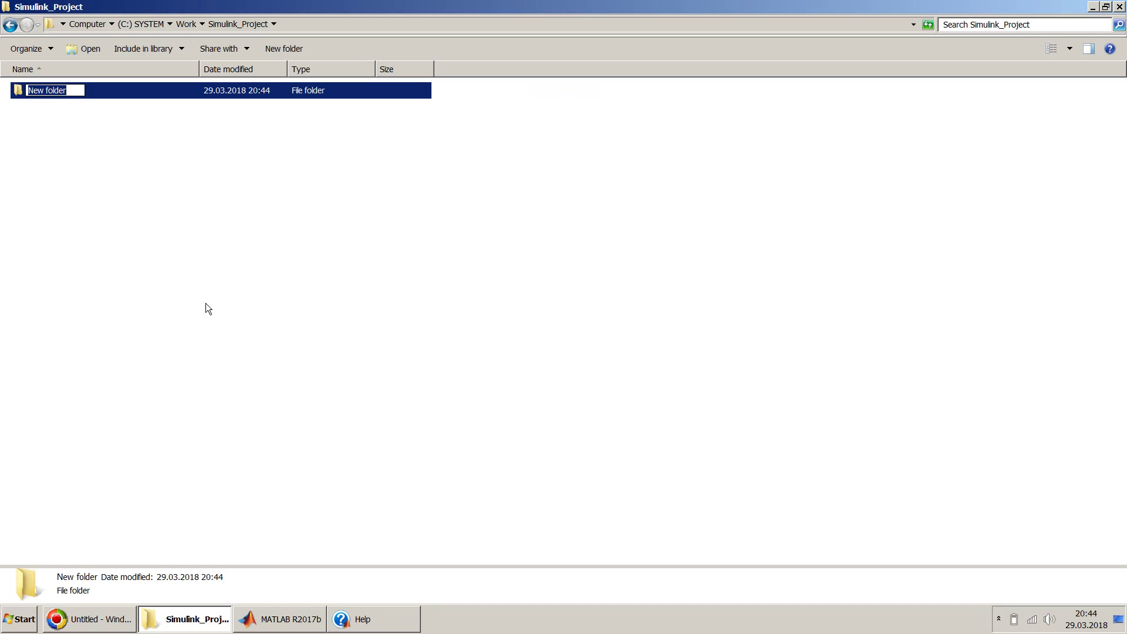
{"action": "type", "text": "GIT_Server"}
{"action": "key", "text": "Return"}
{"action": "key", "text": "Return"}
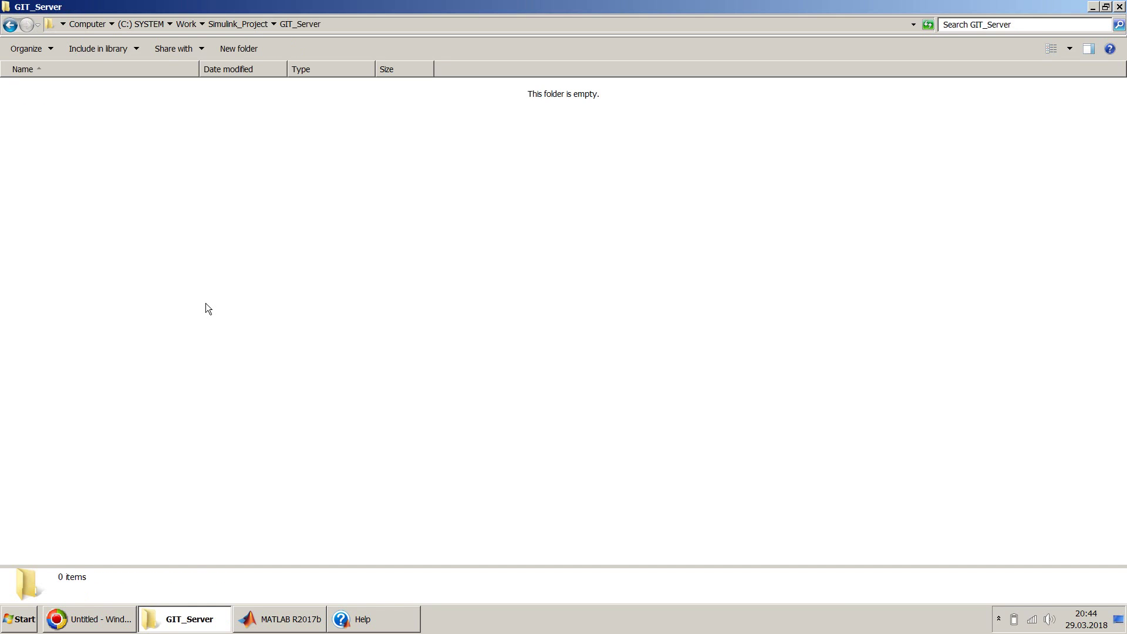
Create a new text document in the GIT_Server folder and name it Test1.m, accepting the changed file extension.
{"action": "right_click", "coordinate": [83, 220]}
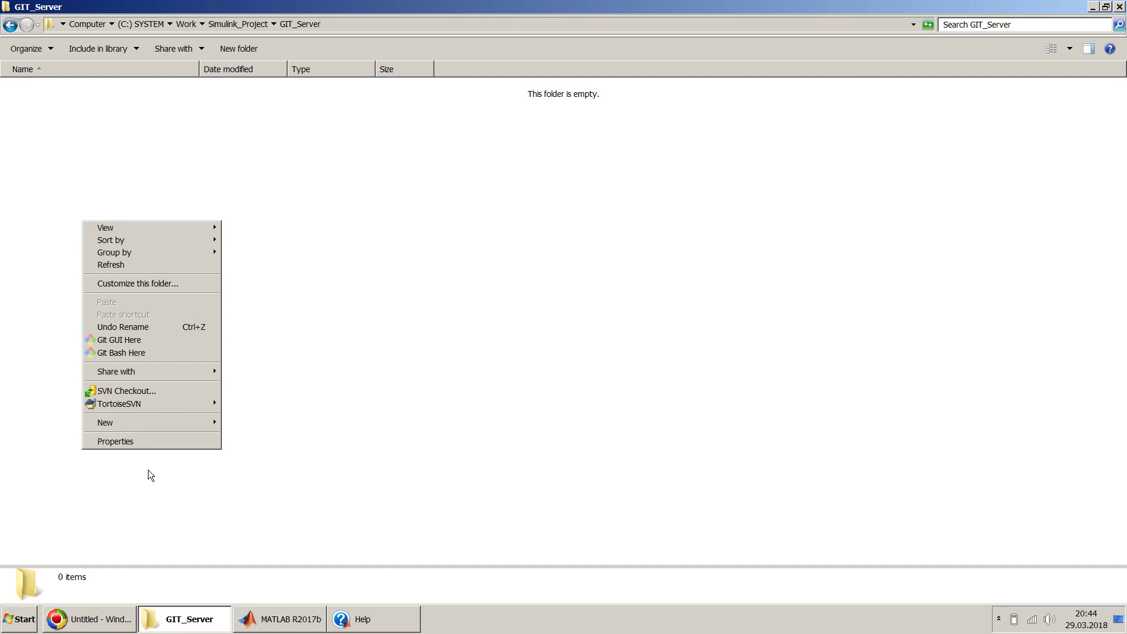
{"action": "mouse_move", "coordinate": [181, 428]}
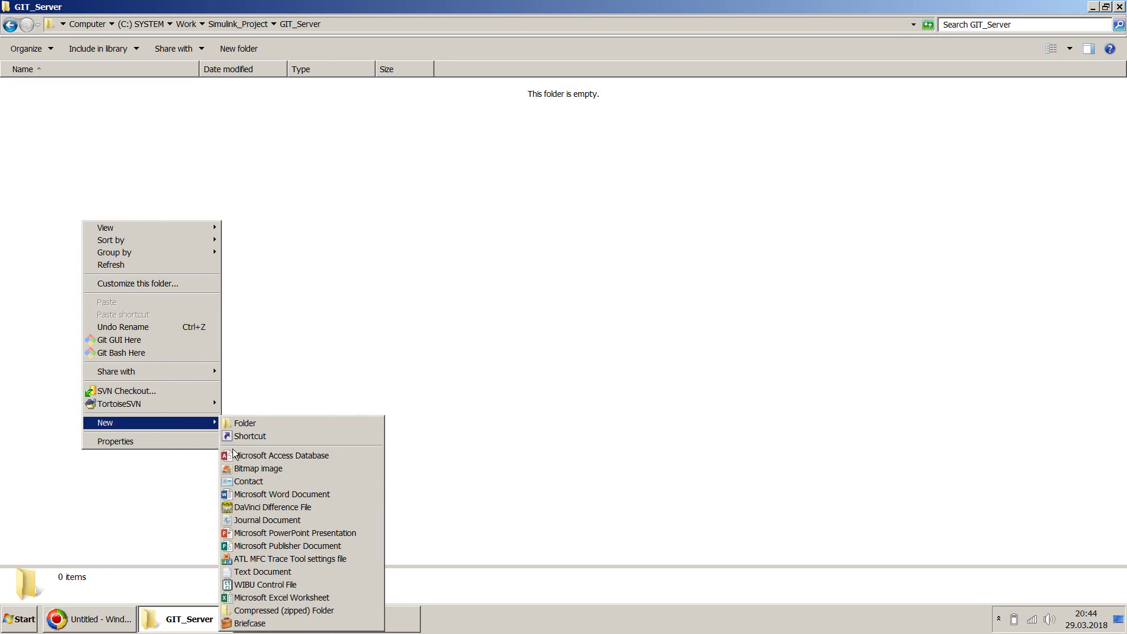
{"action": "left_click", "coordinate": [248, 572]}
{"action": "type", "text": "Test"}
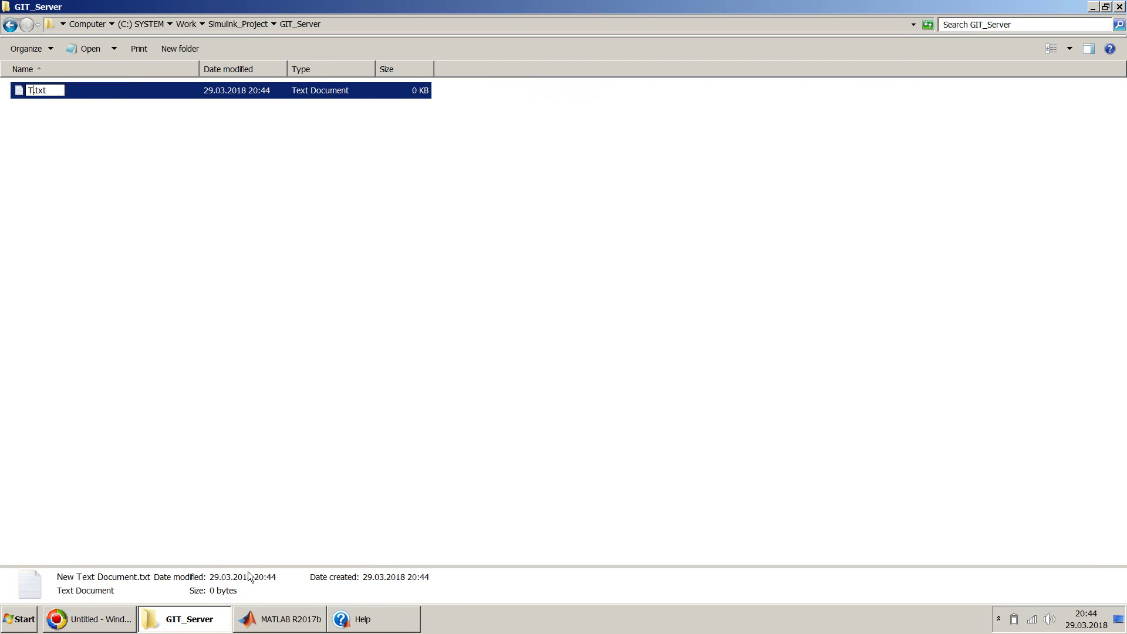
{"action": "type", "text": "1"}
{"action": "key", "text": "Delete"}
{"action": "key", "text": "Delete"}
{"action": "key", "text": "Delete"}
{"action": "type", "text": "m"}
{"action": "key", "text": "Return"}
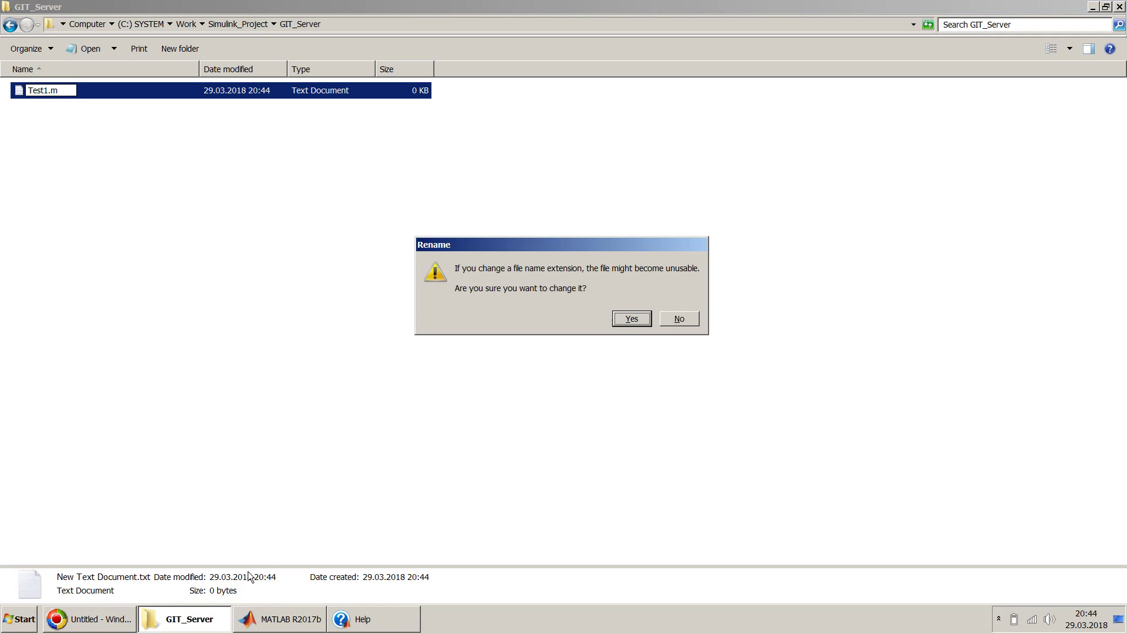
{"action": "key", "text": "Return"}
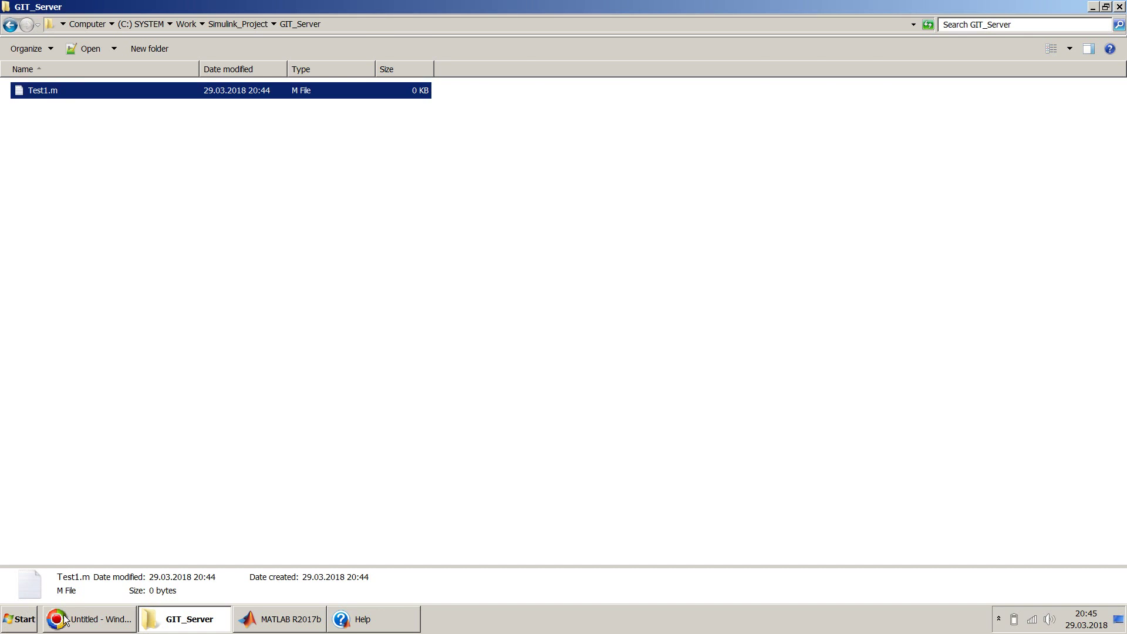
Open Test1.m in Notepad++, enter the comment "% This is my Test 1 ML Script", save the file and close the editor.
{"action": "double_click", "coordinate": [83, 93]}
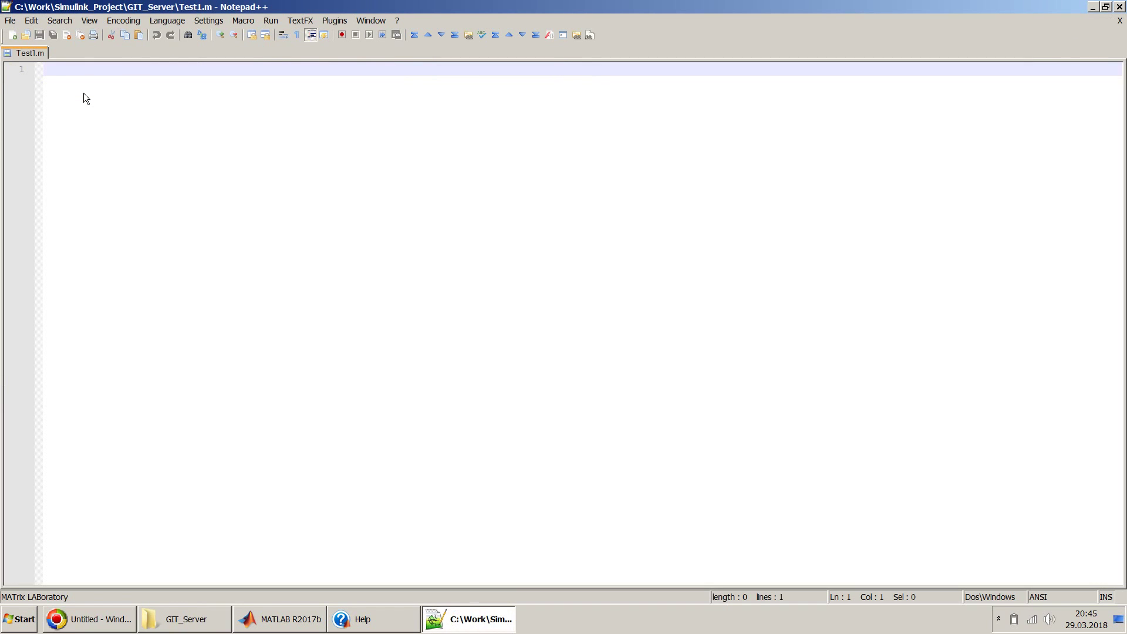
{"action": "type", "text": "%"}
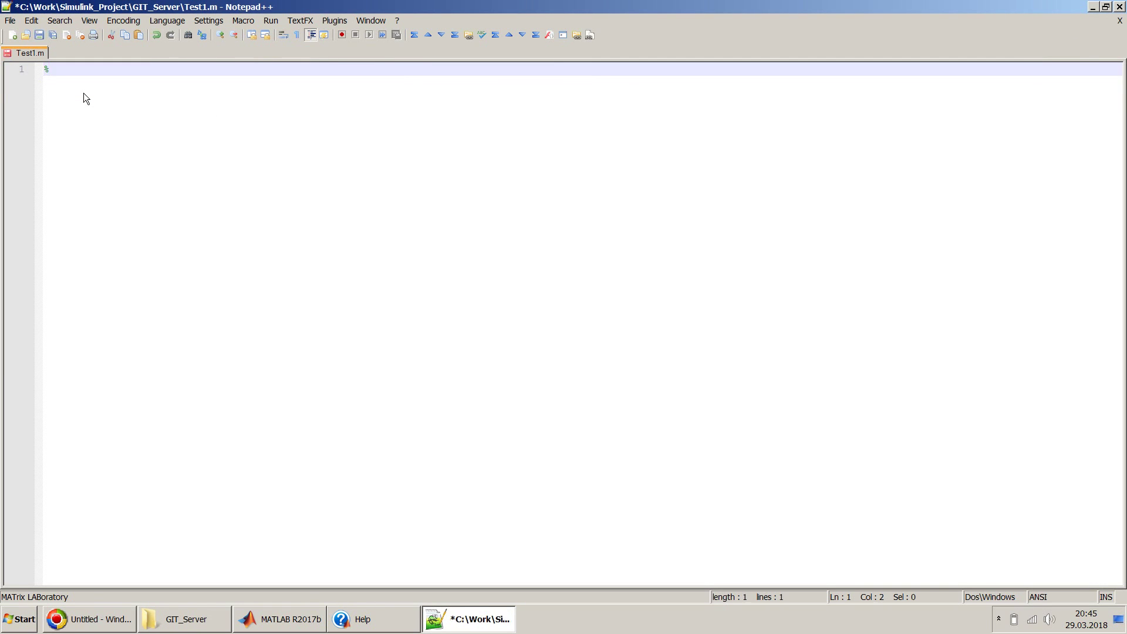
{"action": "type", "text": " This is my Test 1 M"}
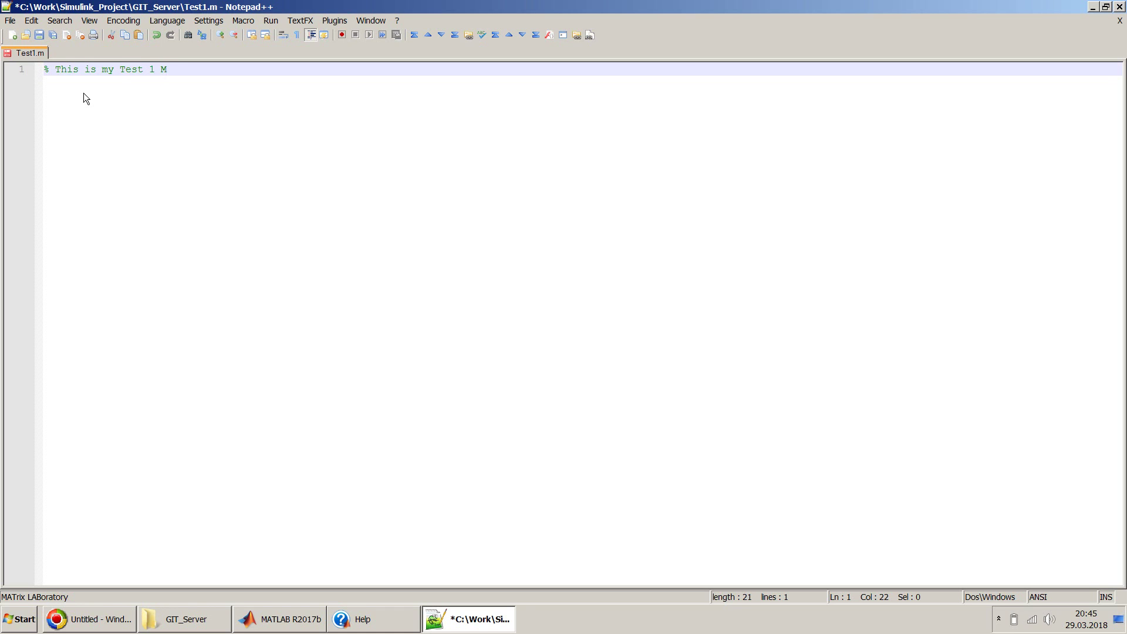
{"action": "type", "text": "L Script"}
{"action": "key", "text": "ctrl+s"}
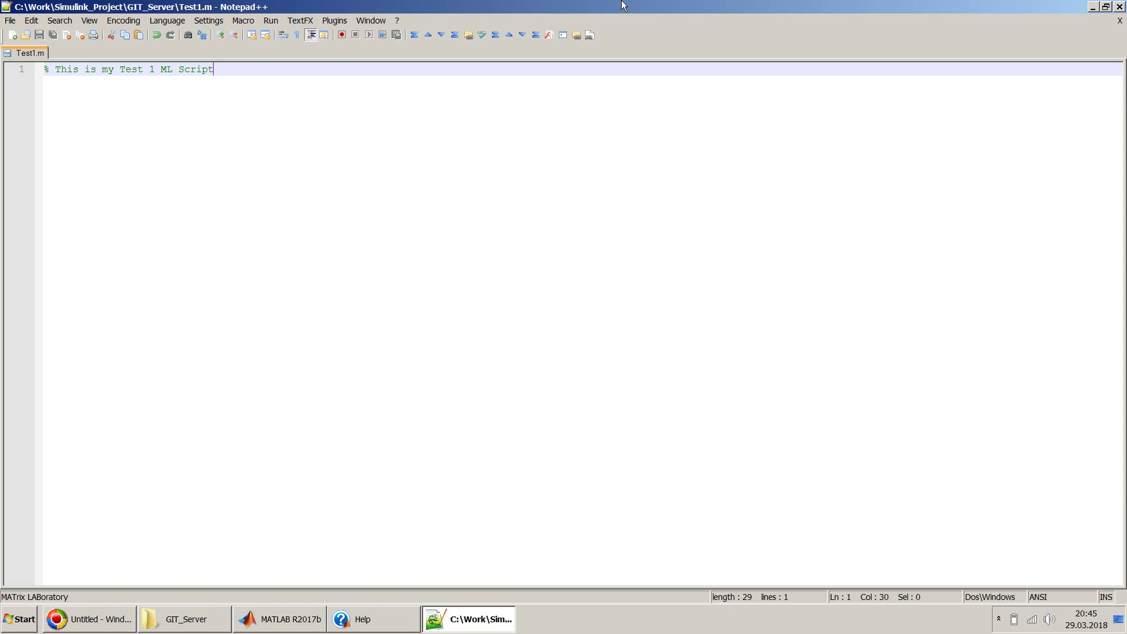
{"action": "left_click", "coordinate": [1120, 7]}
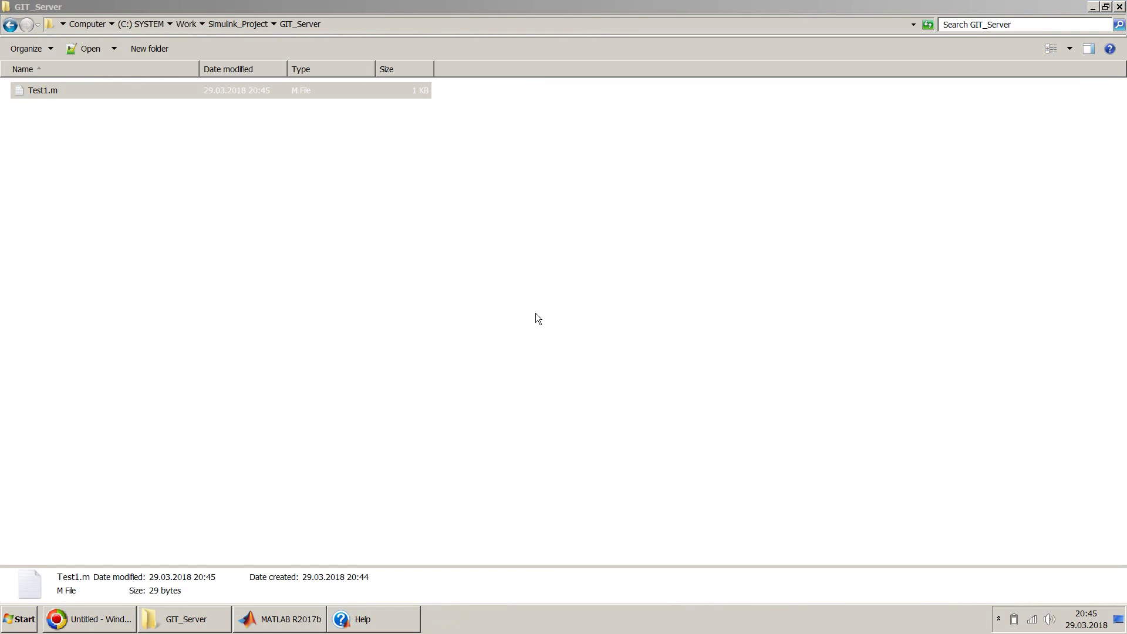
Open Git Gui from the GIT_Server folder in Simulink_Project and create a new repository in C:\Work\Simulink_Project\GIT_Server.
{"action": "left_click", "coordinate": [247, 26]}
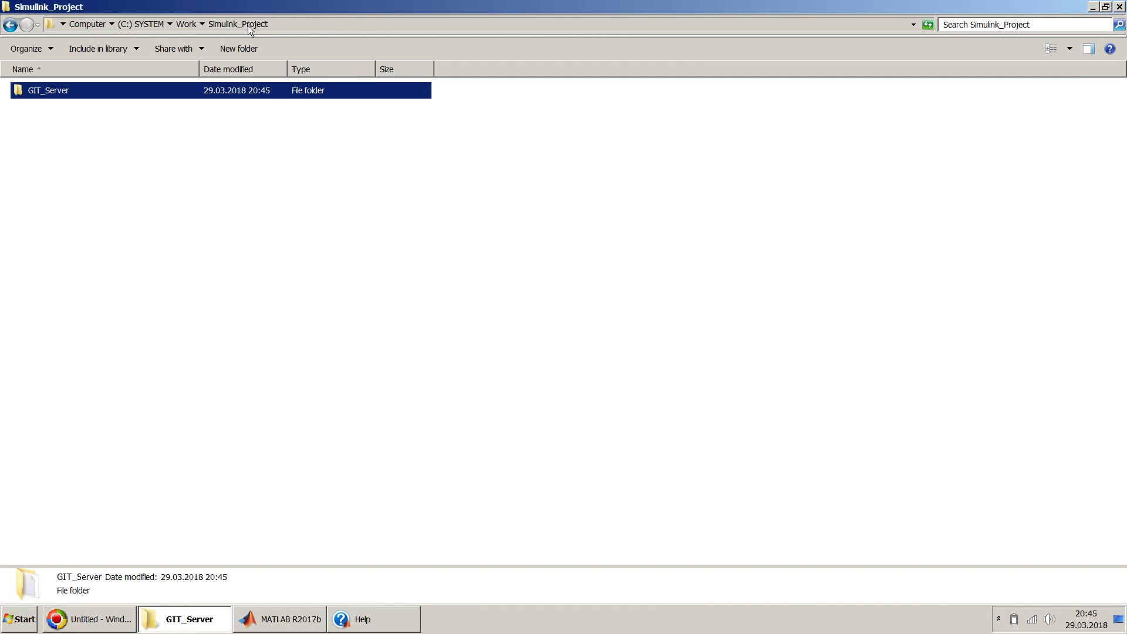
{"action": "right_click", "coordinate": [95, 95]}
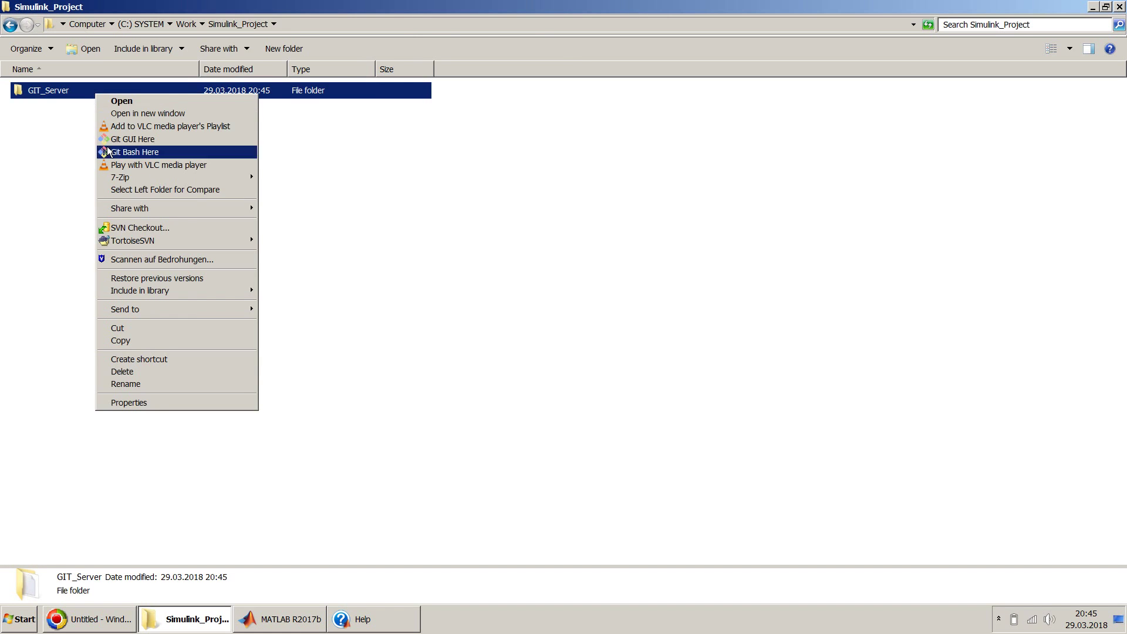
{"action": "left_click", "coordinate": [146, 136]}
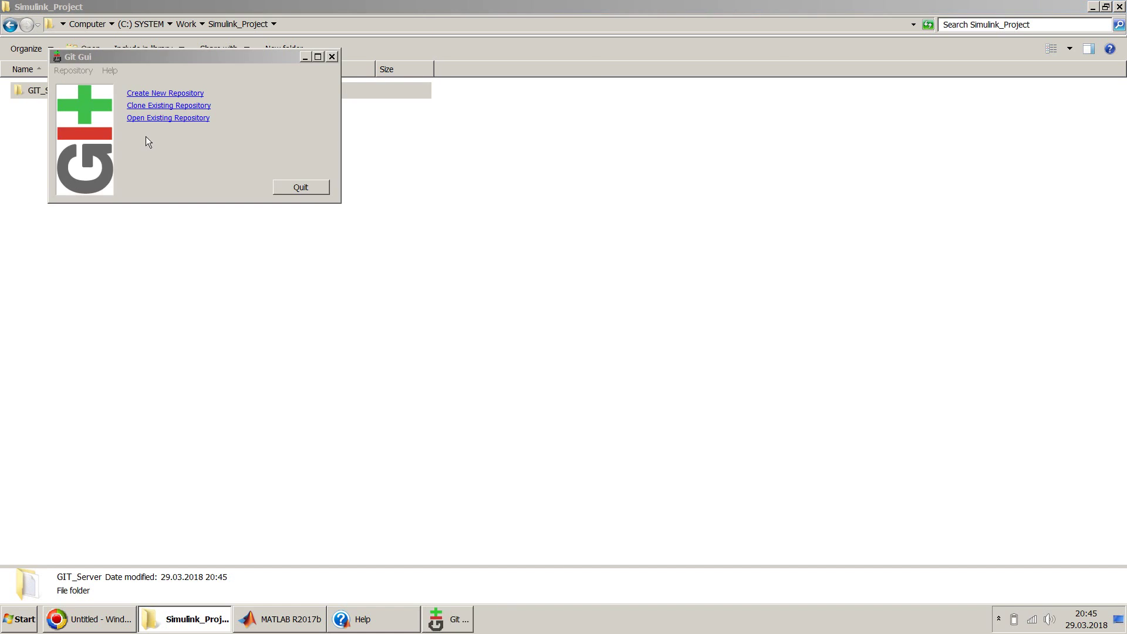
{"action": "left_click_drag", "start_coordinate": [181, 55], "coordinate": [364, 151]}
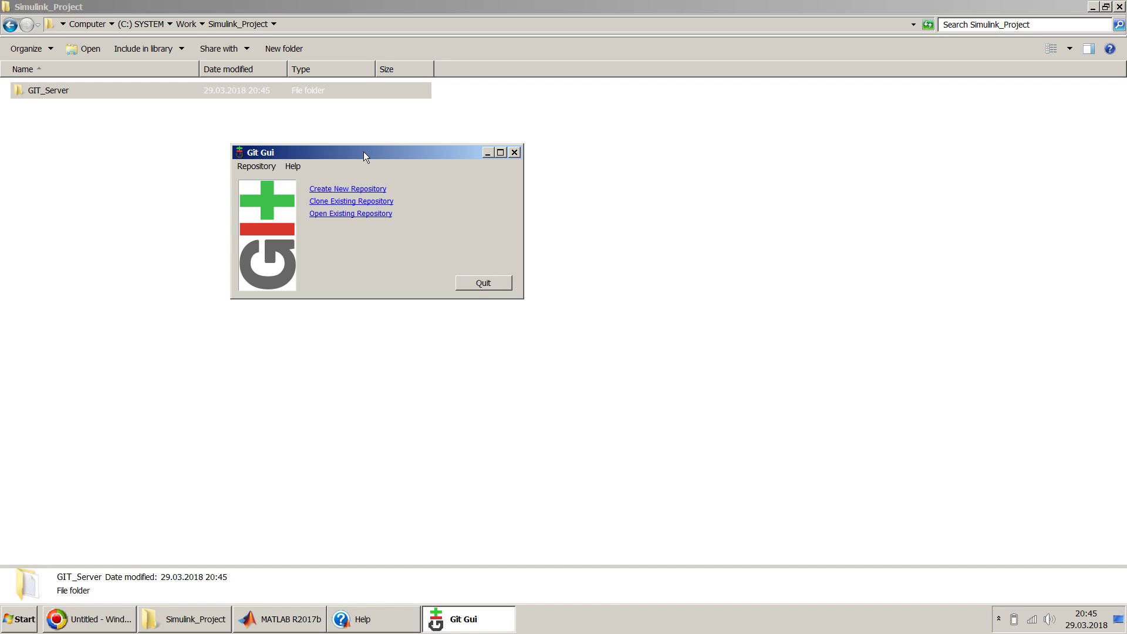
{"action": "left_click", "coordinate": [336, 189]}
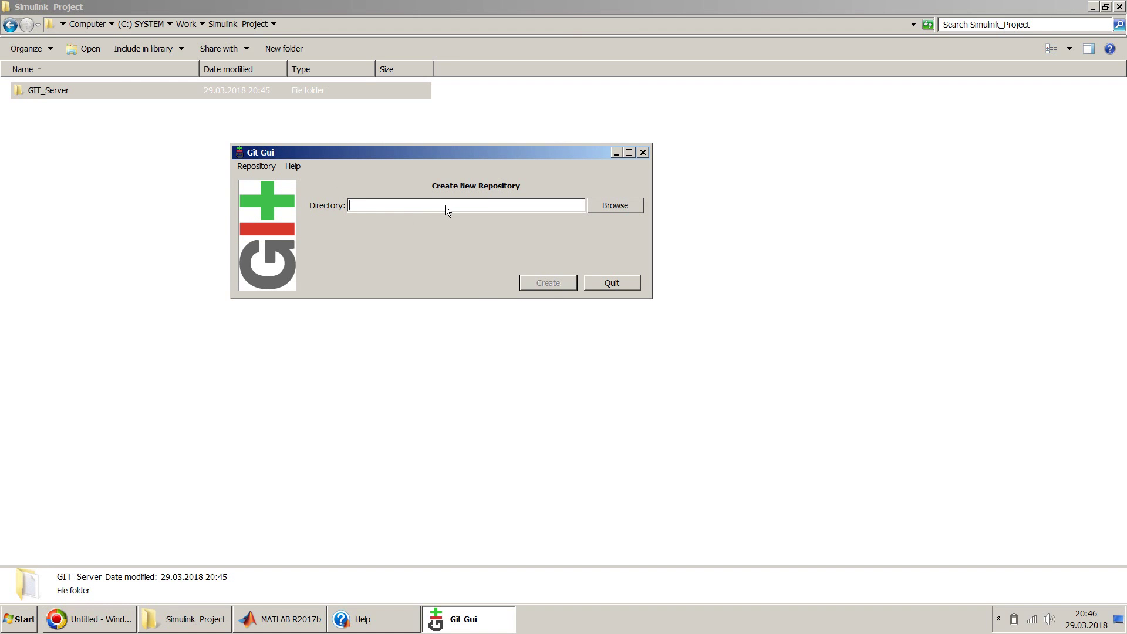
{"action": "type", "text": "C:\\Work\\Simulink_Project"}
{"action": "type", "text": "\\GIT_Server"}
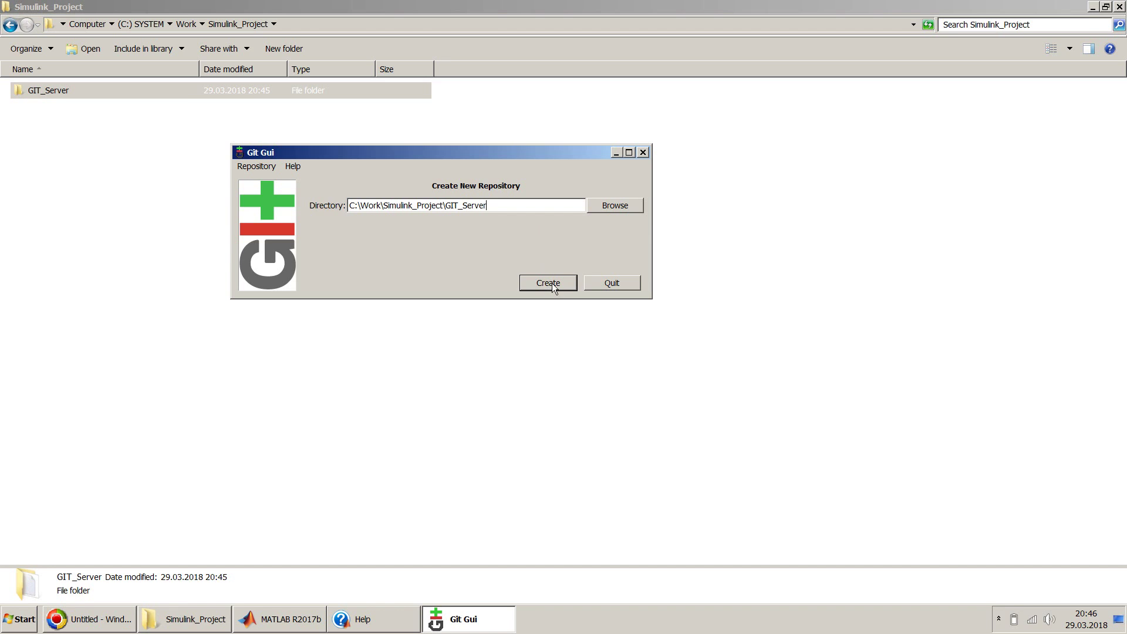
{"action": "left_click", "coordinate": [548, 282]}
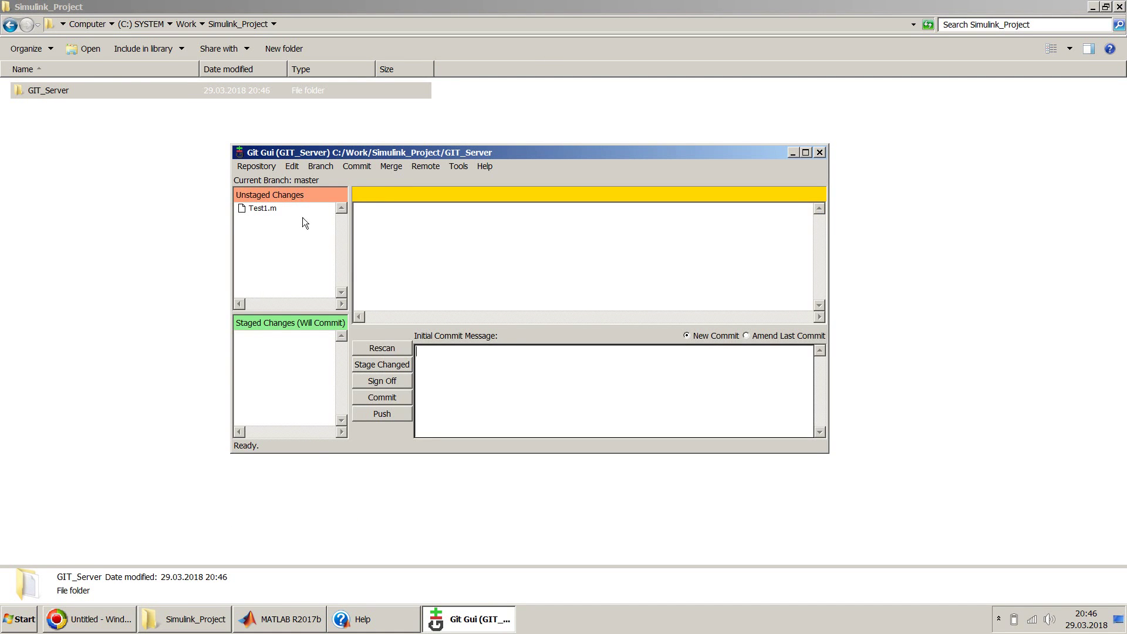
Check the contents of the unstaged Test1.m and stage this untracked file for the commit.
{"action": "left_click", "coordinate": [263, 209]}
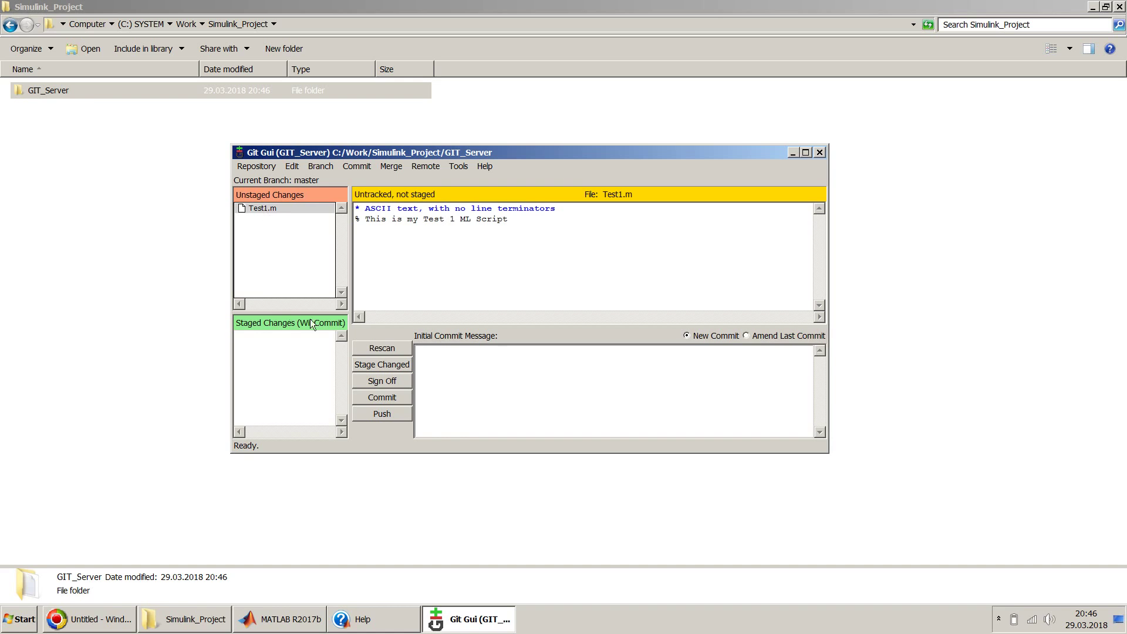
{"action": "left_click", "coordinate": [369, 347]}
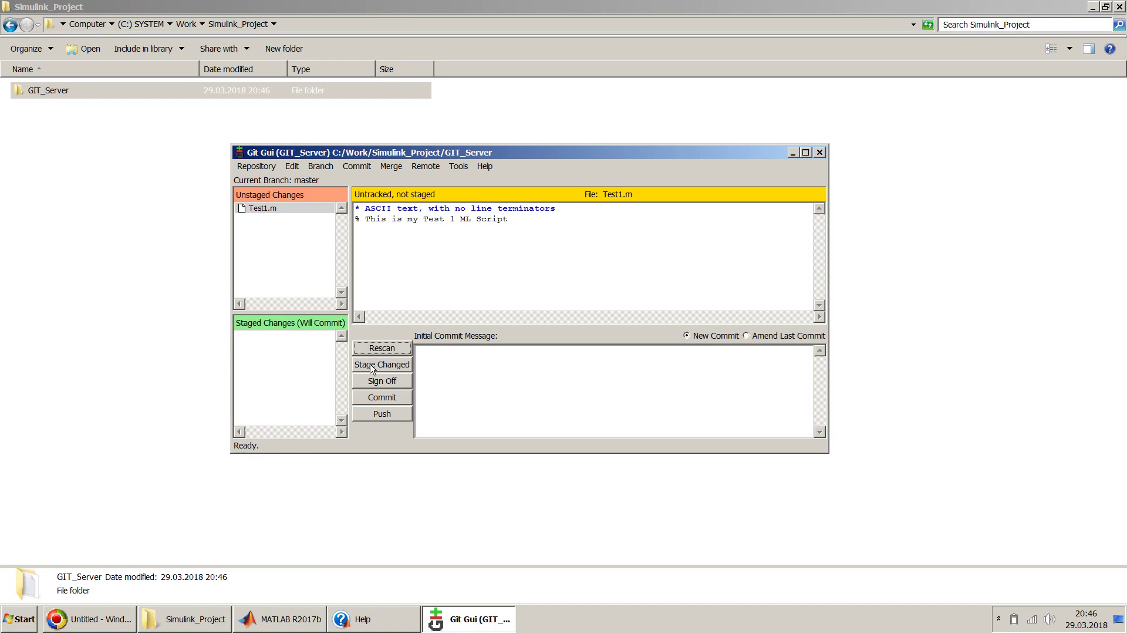
{"action": "left_click", "coordinate": [371, 365]}
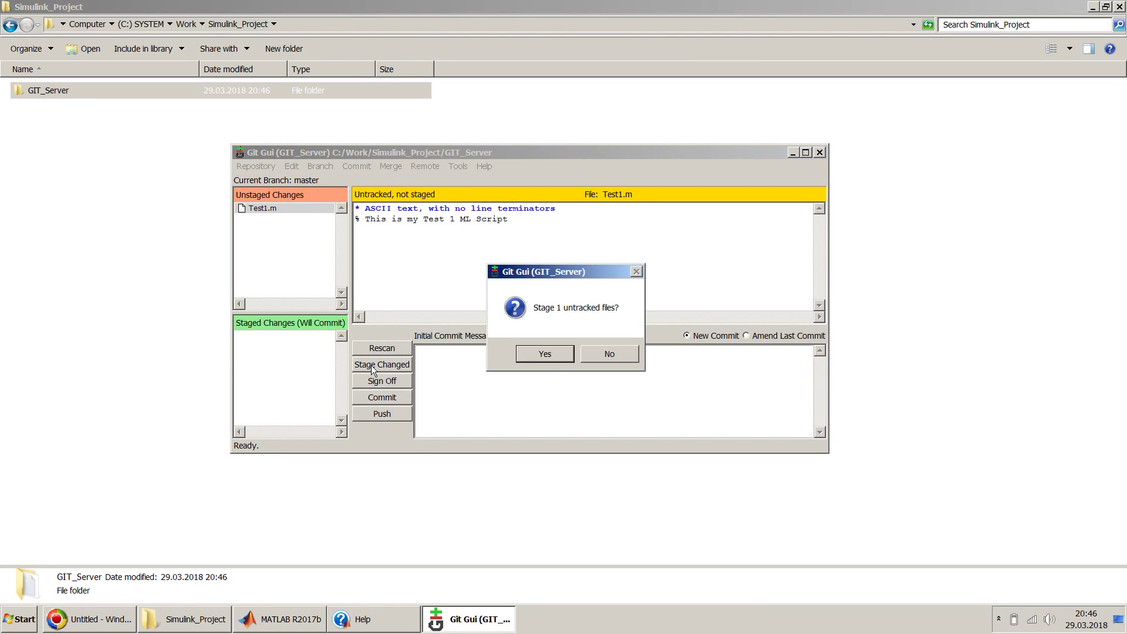
{"action": "left_click", "coordinate": [563, 352]}
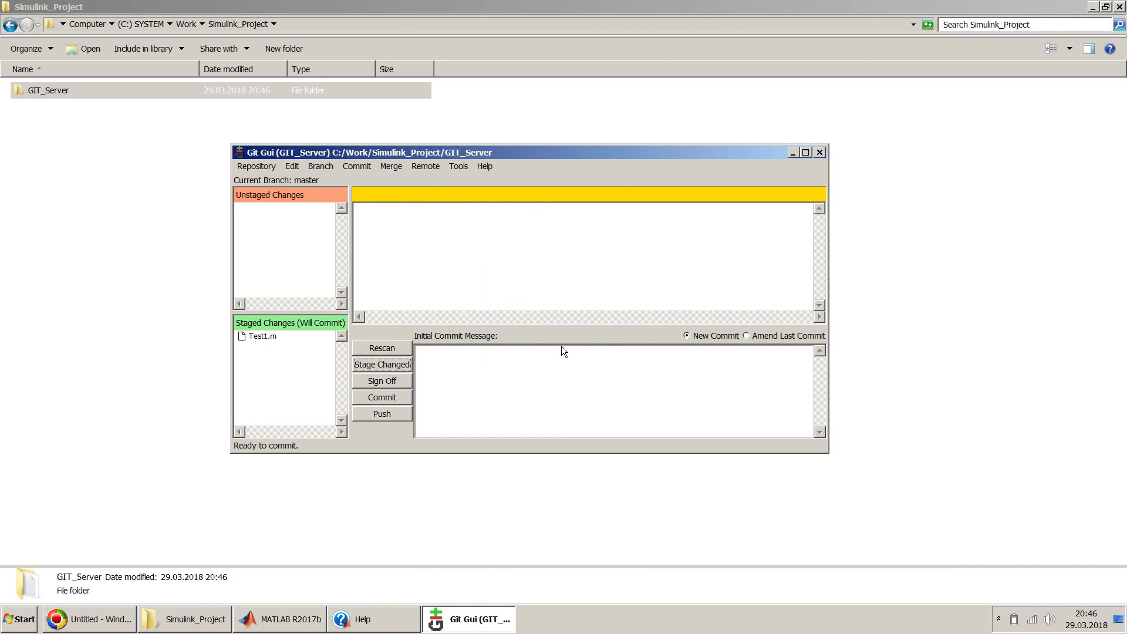
Commit the staged Test1.m with the initial commit message "First Commit".
{"action": "left_click", "coordinate": [431, 367]}
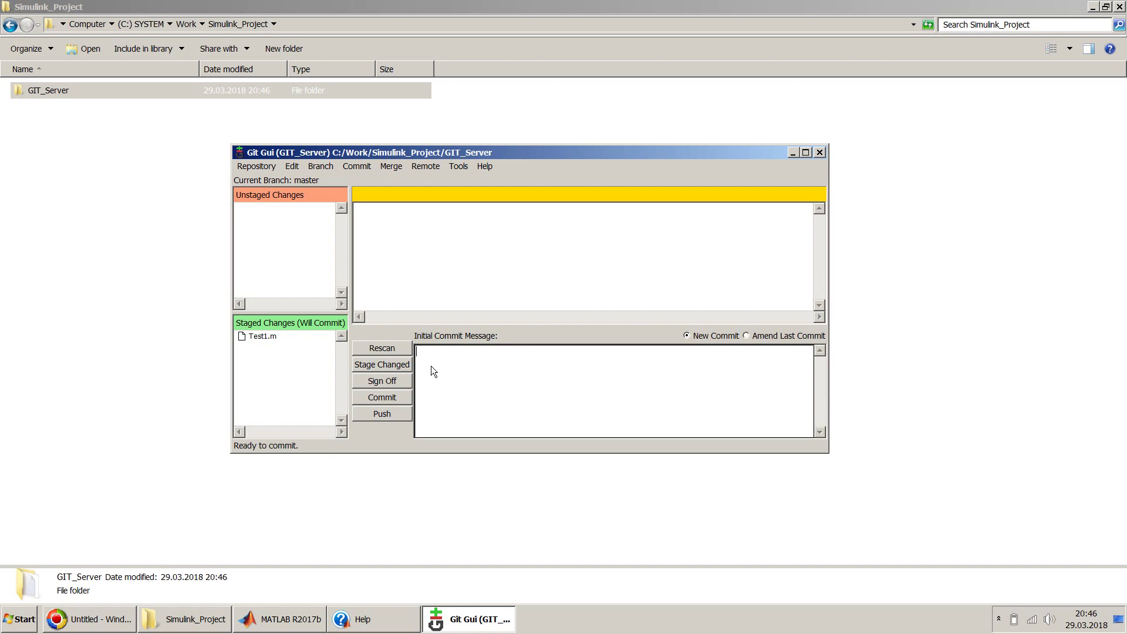
{"action": "type", "text": "First Commit"}
{"action": "left_click", "coordinate": [383, 396]}
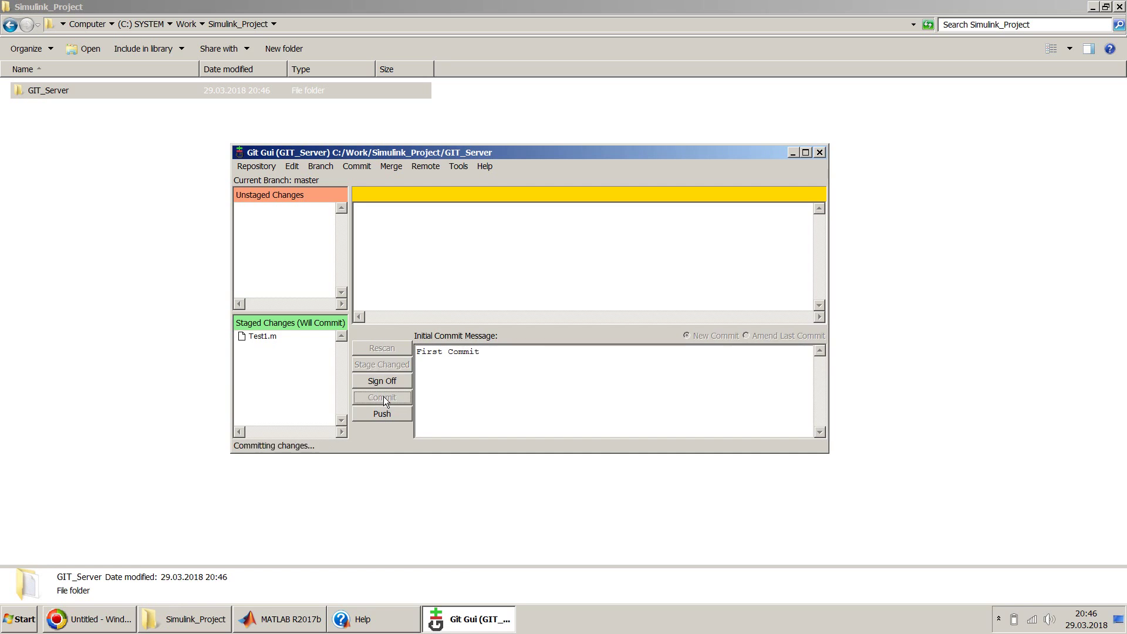
{"action": "left_click", "coordinate": [382, 413]}
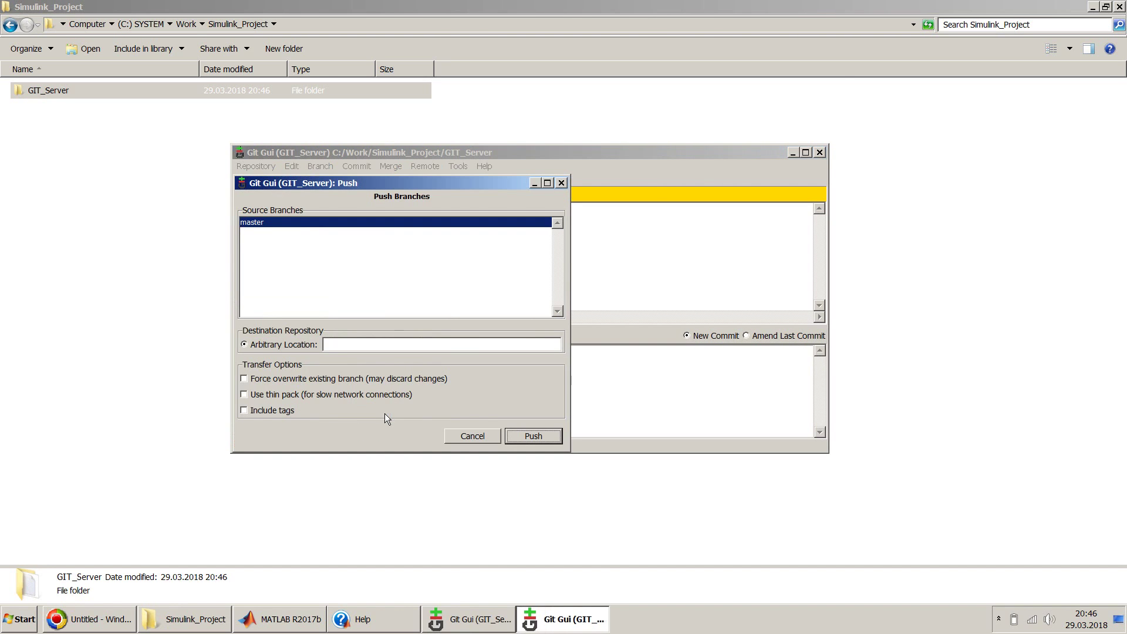
{"action": "left_click", "coordinate": [463, 436]}
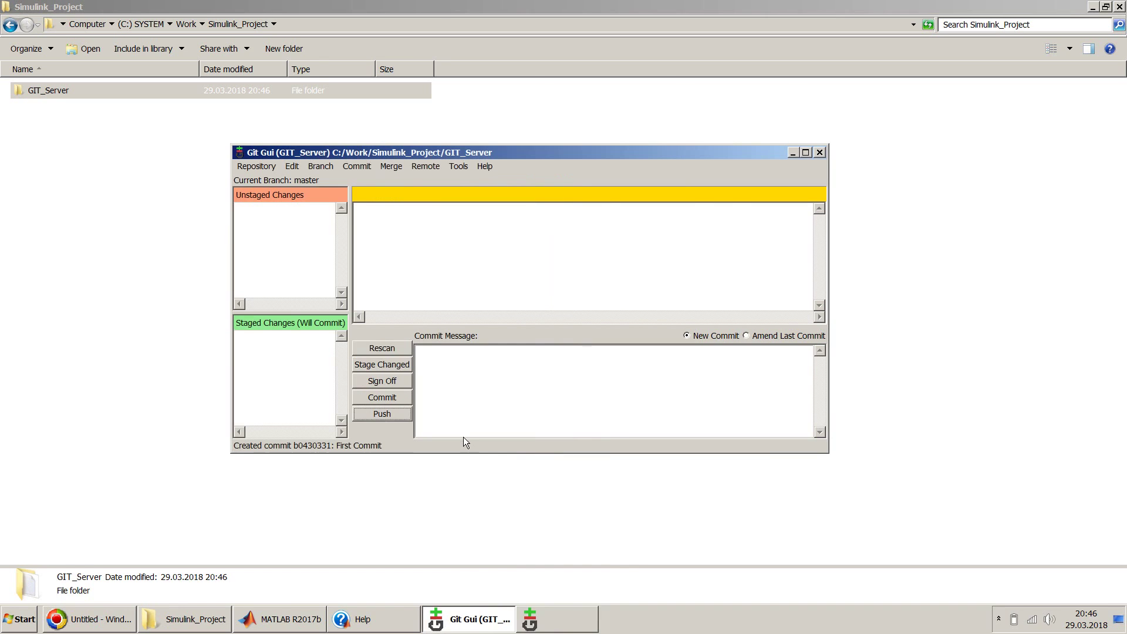
{"action": "left_click", "coordinate": [550, 237]}
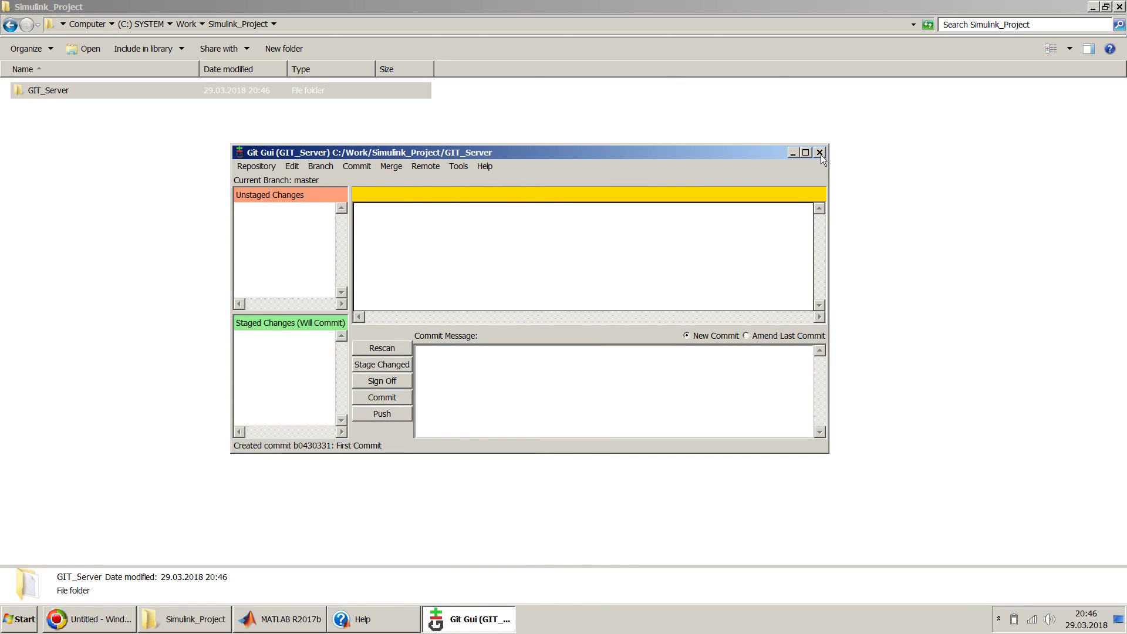
Close Git Gui for the GIT_Server repository and return to the Simulink_Project folder with nothing selected.
{"action": "left_click", "coordinate": [819, 153]}
{"action": "left_click", "coordinate": [602, 194]}
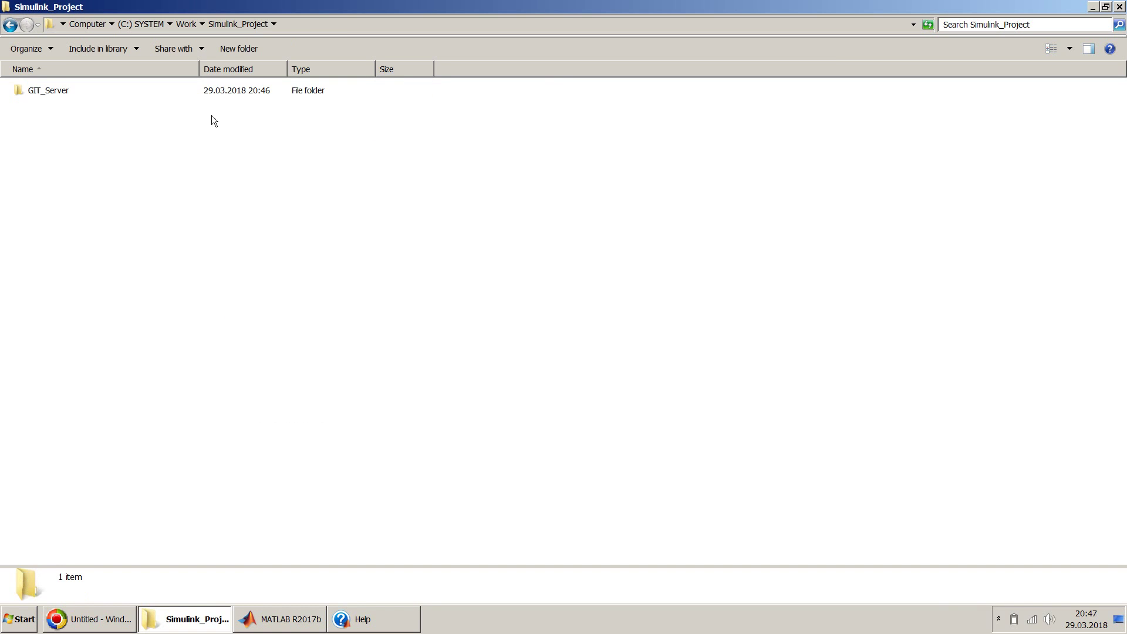
Create a new folder named myProject next to GIT_Server in the Simulink_Project folder.
{"action": "left_click", "coordinate": [119, 96]}
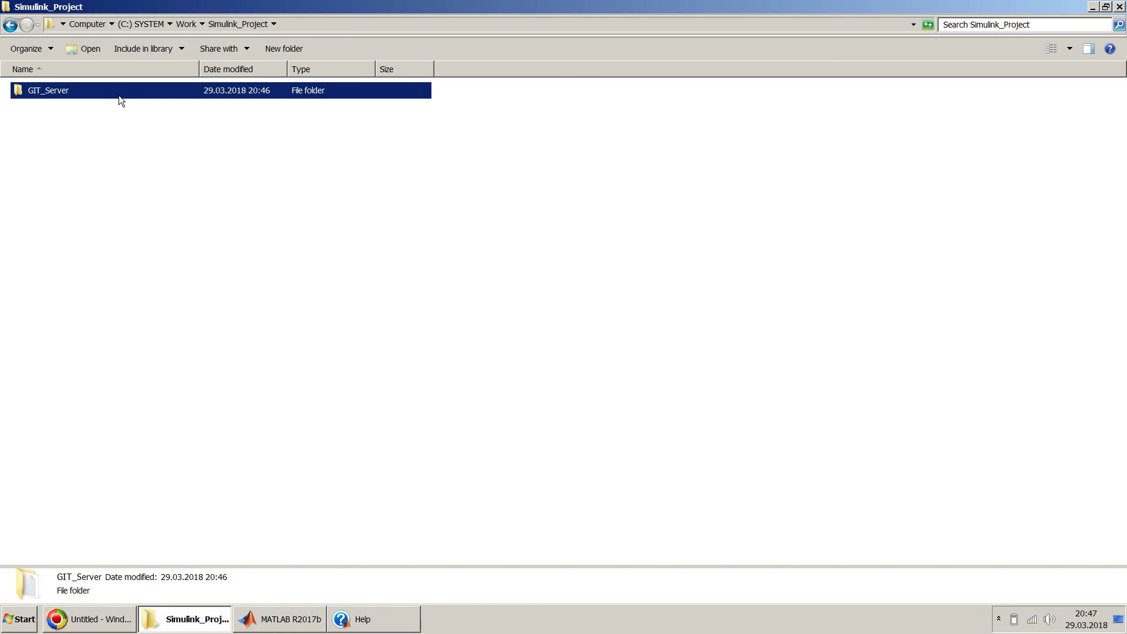
{"action": "left_click", "coordinate": [114, 127]}
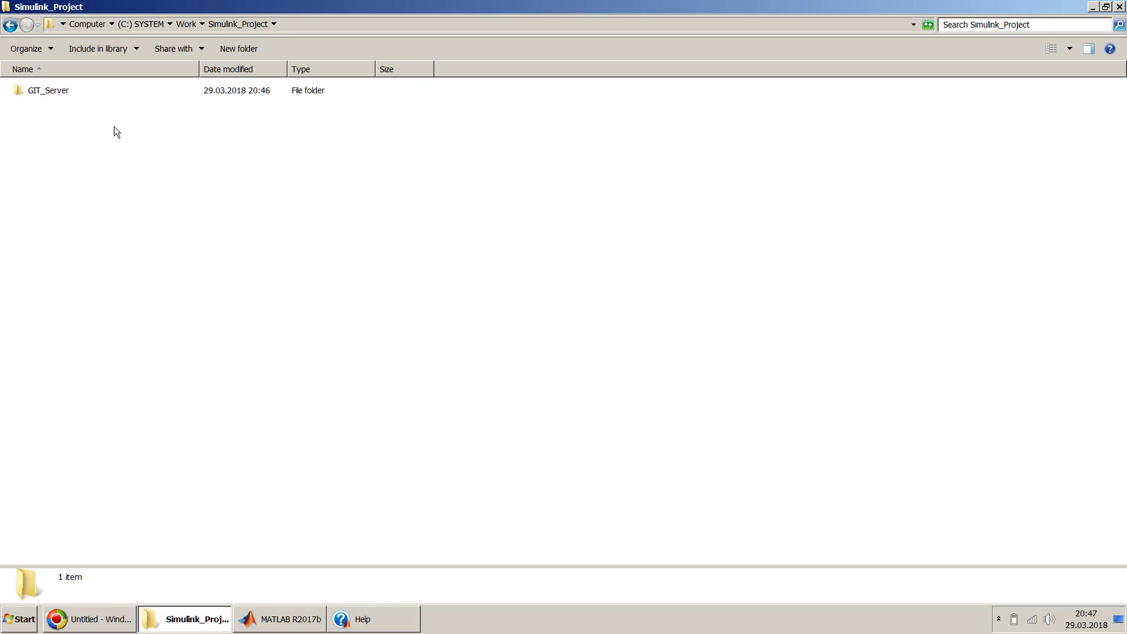
{"action": "left_click", "coordinate": [252, 45]}
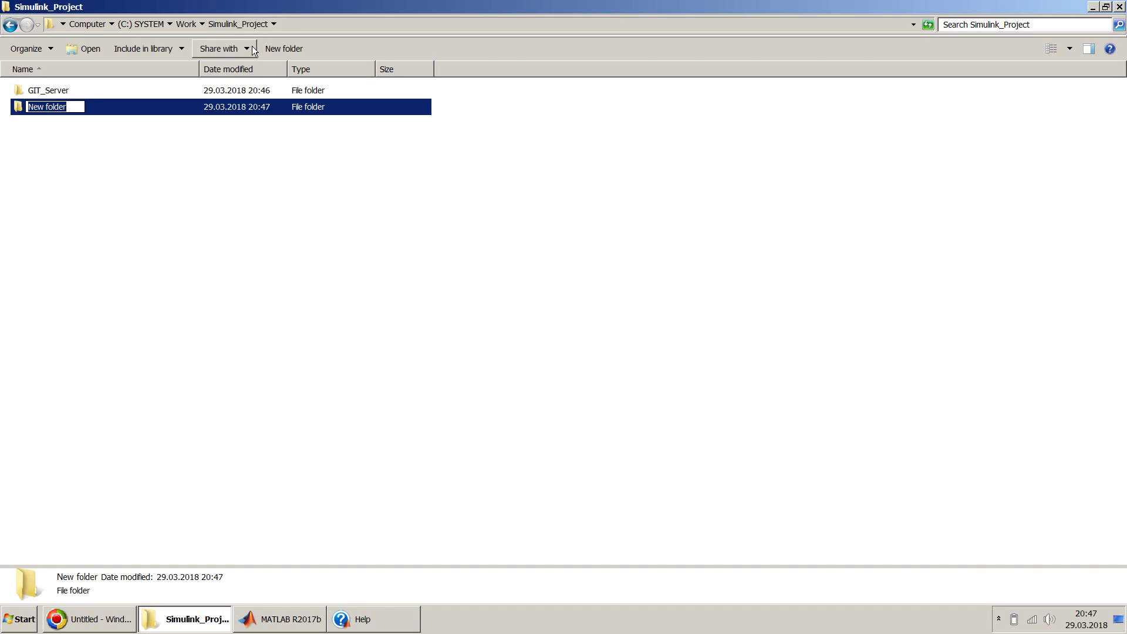
{"action": "type", "text": "myPrio"}
{"action": "key", "text": "BackSpace"}
{"action": "key", "text": "BackSpace"}
{"action": "type", "text": "oject"}
{"action": "key", "text": "Return"}
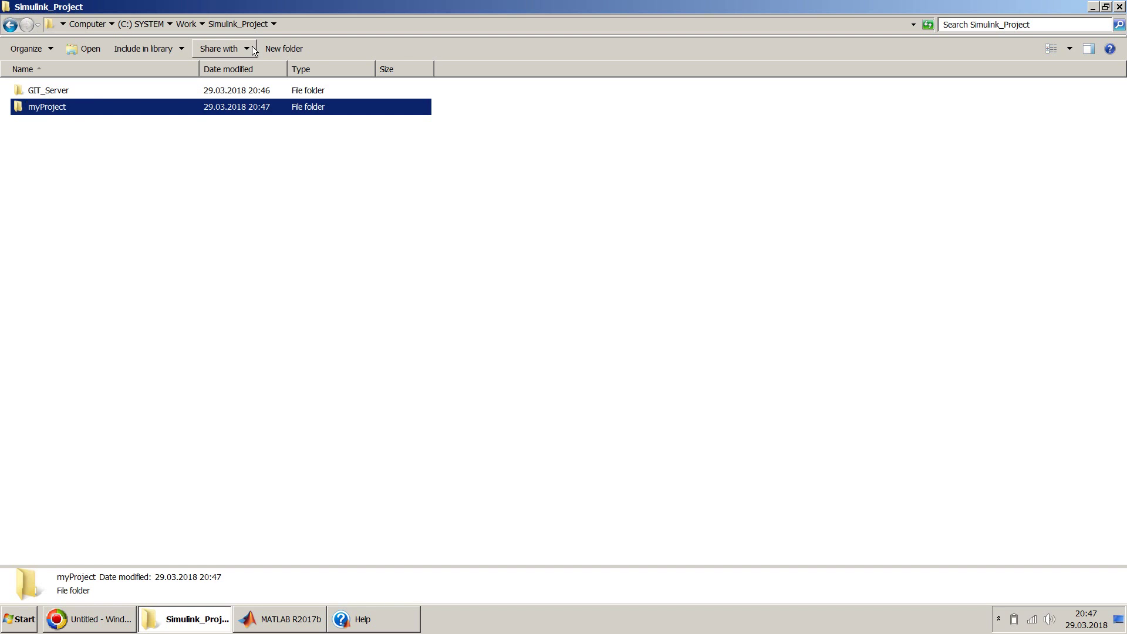
Open the myProject folder, select its full path, and switch to MATLAB to make myProject the current folder.
{"action": "double_click", "coordinate": [75, 110]}
{"action": "left_click", "coordinate": [350, 28]}
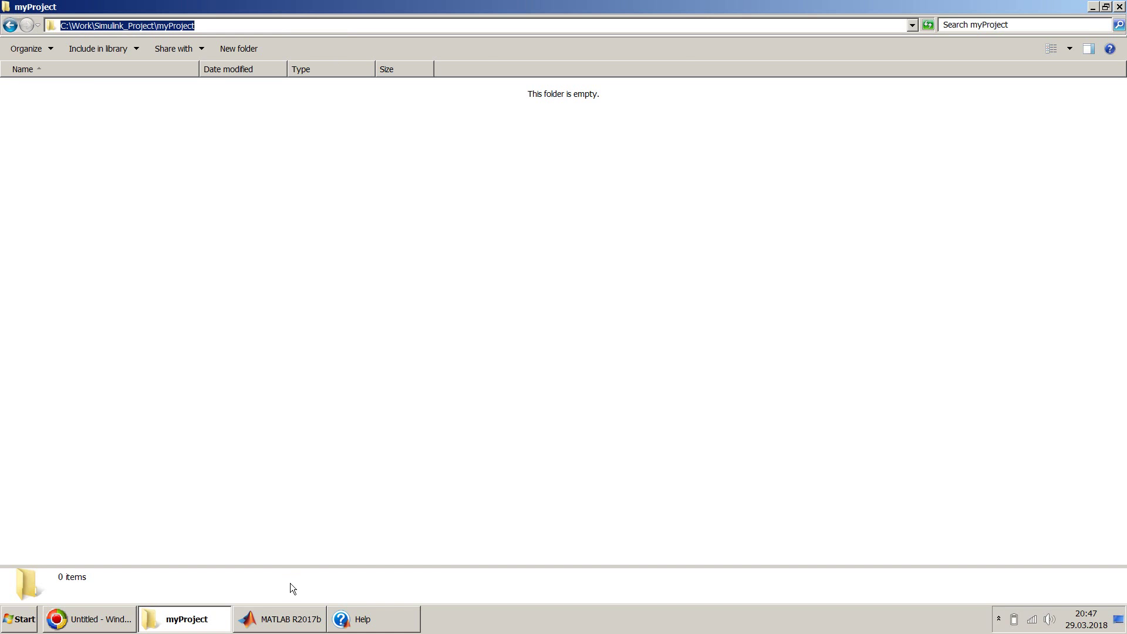
{"action": "left_click", "coordinate": [286, 626]}
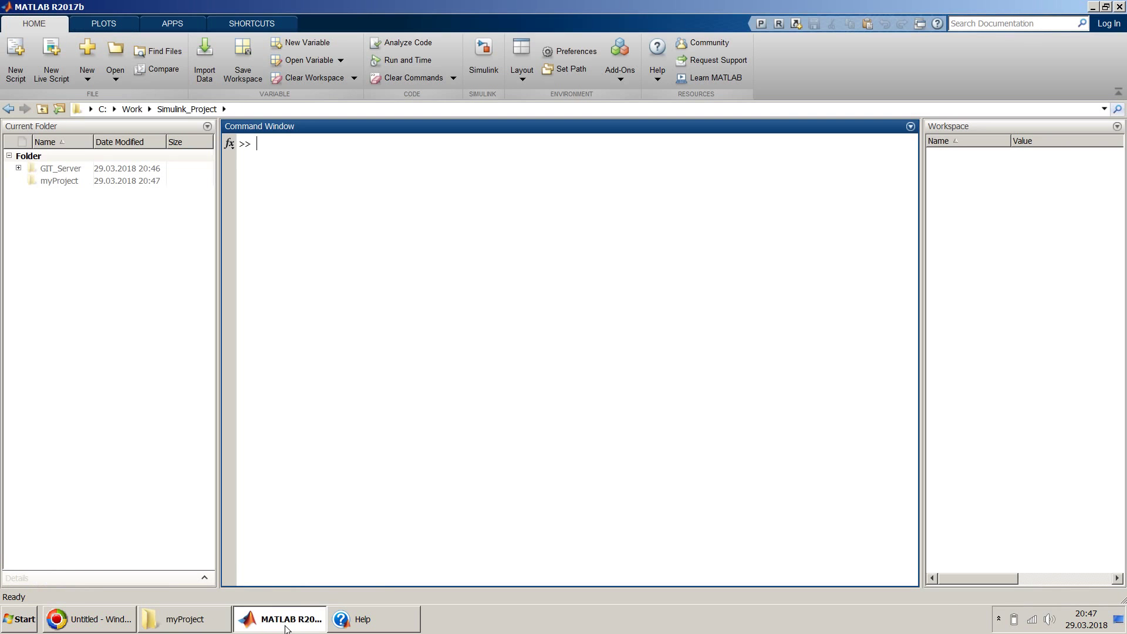
{"action": "double_click", "coordinate": [66, 183]}
Start a new Simulink project from source control and set the source control integration to Git.
{"action": "left_click", "coordinate": [89, 79]}
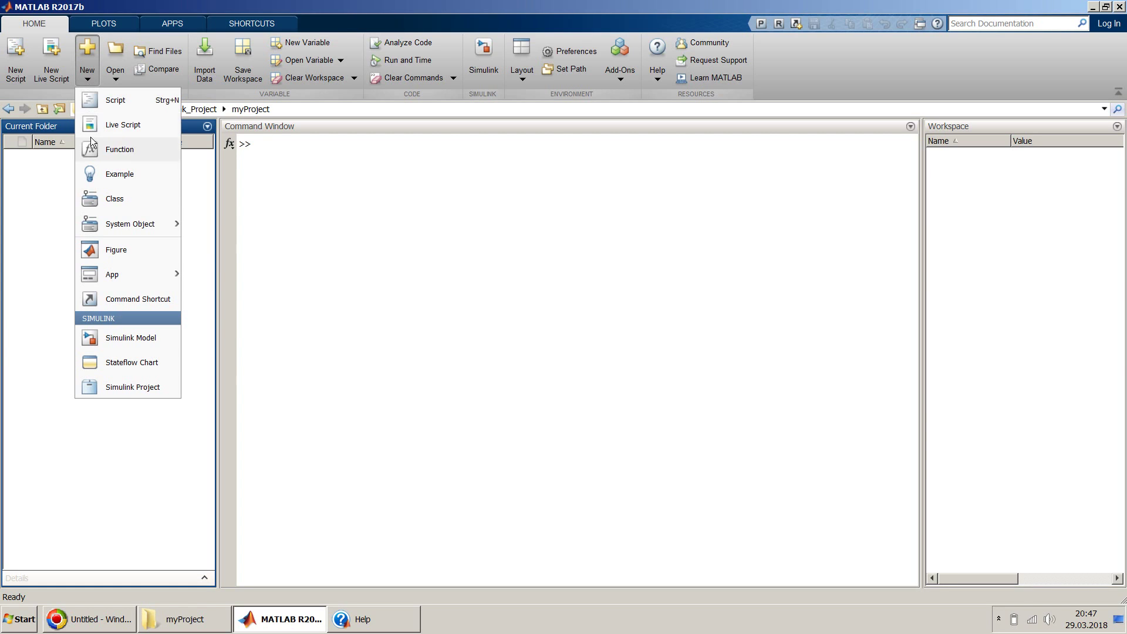
{"action": "left_click", "coordinate": [139, 386]}
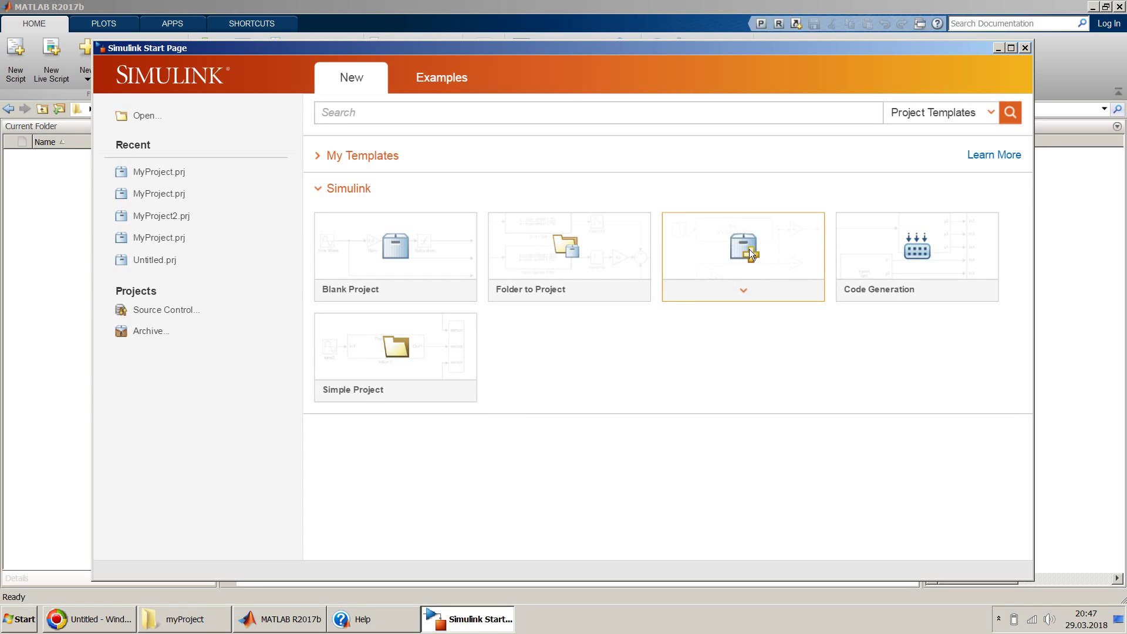
{"action": "left_click", "coordinate": [747, 253]}
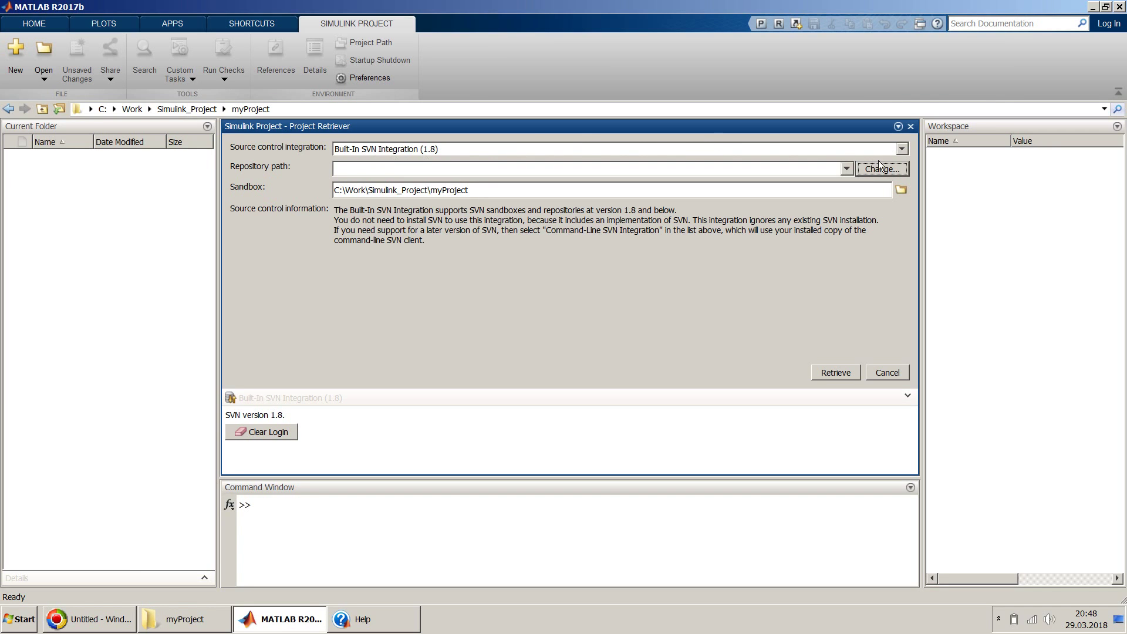
{"action": "left_click", "coordinate": [902, 150]}
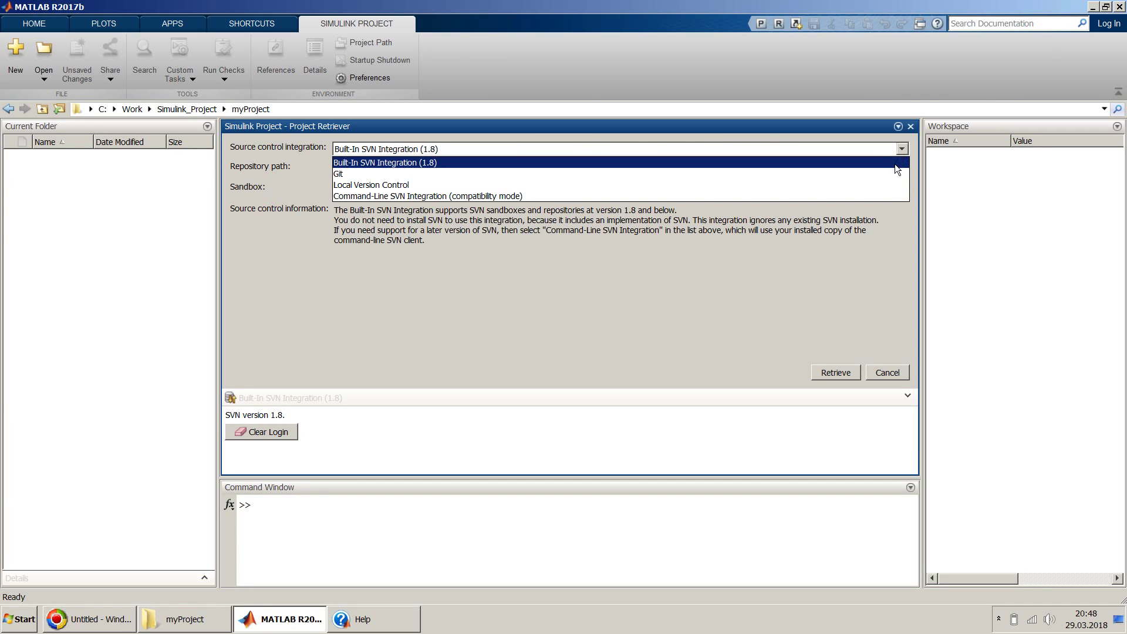
{"action": "left_click", "coordinate": [896, 173]}
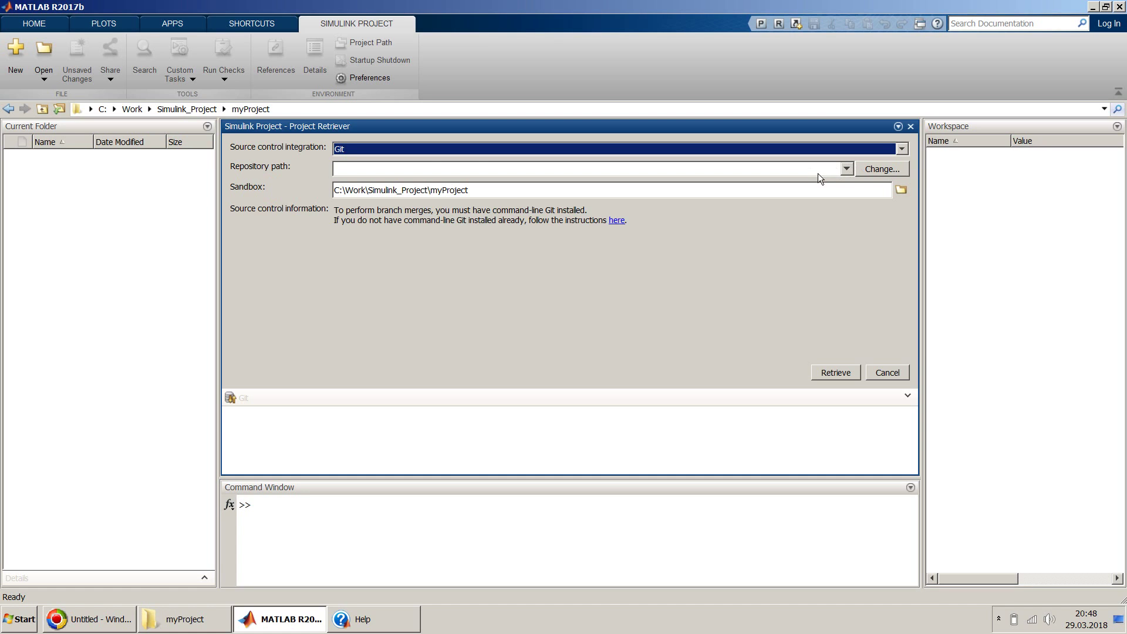
Set the repository path to C:\Work\Simulink_Project\GIT_Server and validate it before accepting.
{"action": "left_click", "coordinate": [873, 172]}
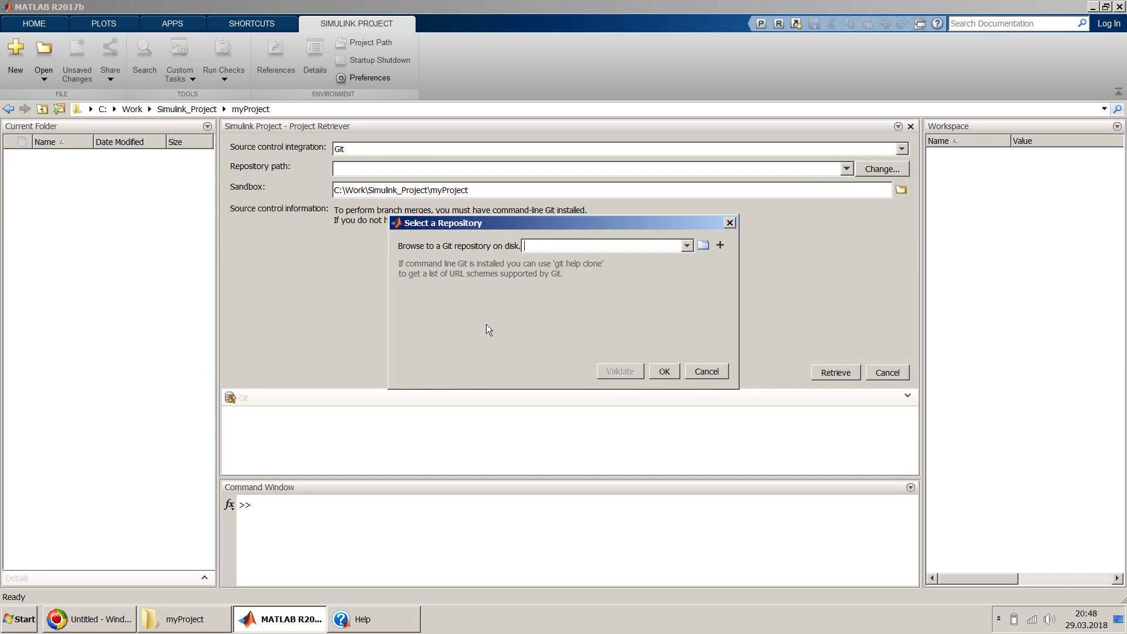
{"action": "type", "text": "C:\\Work\\Simulink_Project\\myProject"}
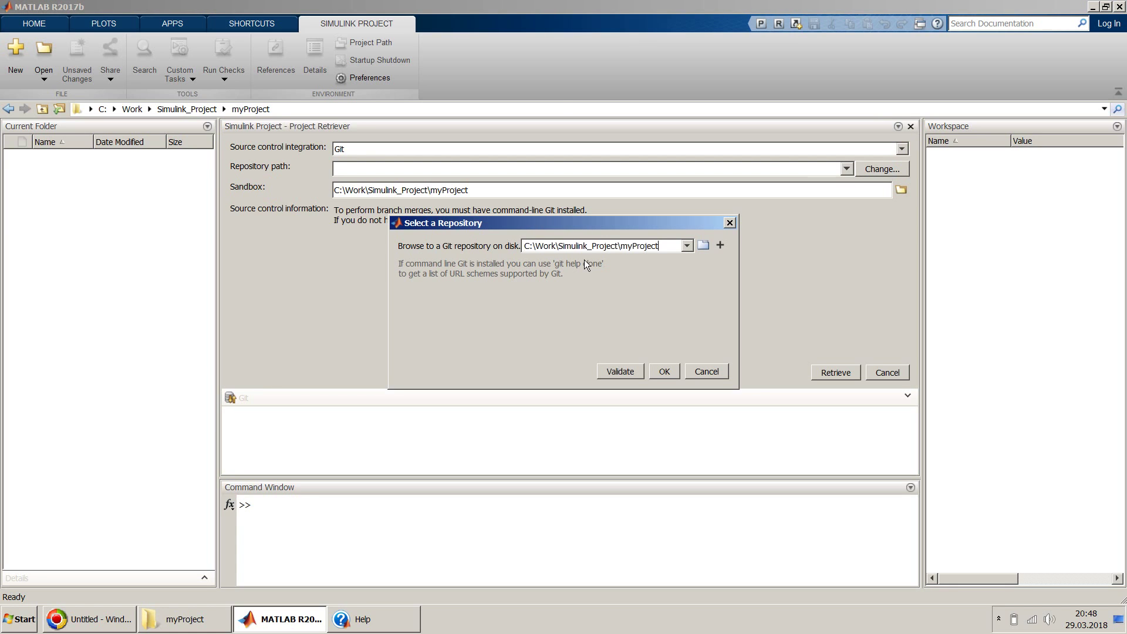
{"action": "key", "text": "BackSpace"}
{"action": "key", "text": "BackSpace"}
{"action": "key", "text": "BackSpace"}
{"action": "key", "text": "BackSpace"}
{"action": "key", "text": "BackSpace"}
{"action": "key", "text": "BackSpace"}
{"action": "key", "text": "BackSpace"}
{"action": "key", "text": "BackSpace"}
{"action": "key", "text": "BackSpace"}
{"action": "type", "text": "GIT_Server"}
{"action": "left_click", "coordinate": [629, 372]}
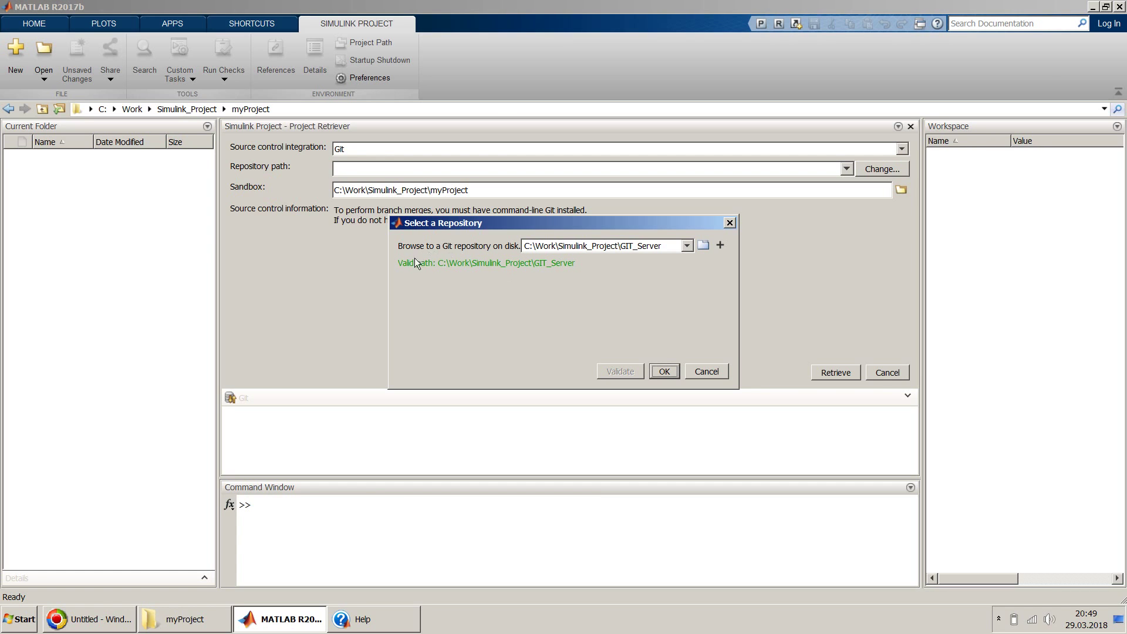
{"action": "left_click", "coordinate": [662, 371]}
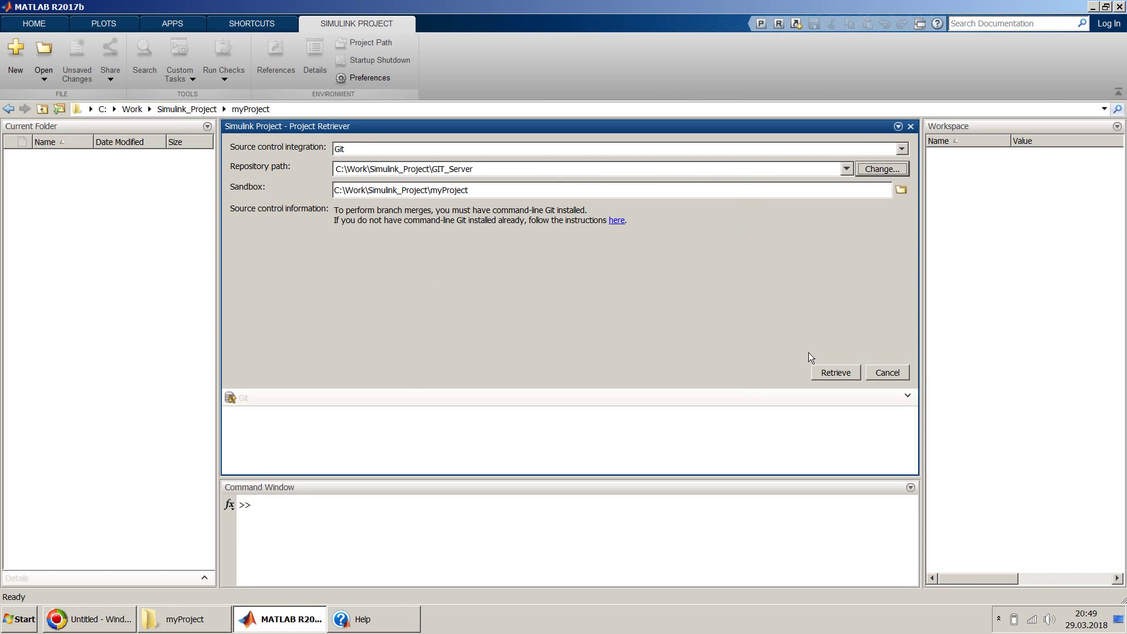
Retrieve the GIT_Server repository into the myProject sandbox and create the project under the name myProject.
{"action": "left_click", "coordinate": [828, 373]}
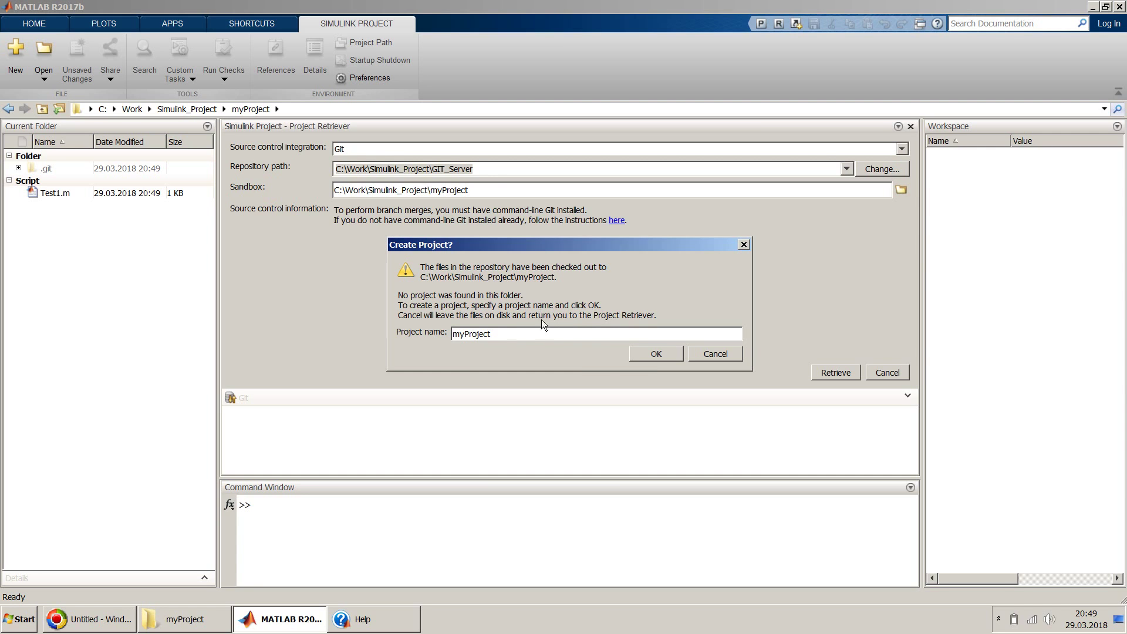
{"action": "double_click", "coordinate": [500, 335]}
{"action": "left_click", "coordinate": [652, 355]}
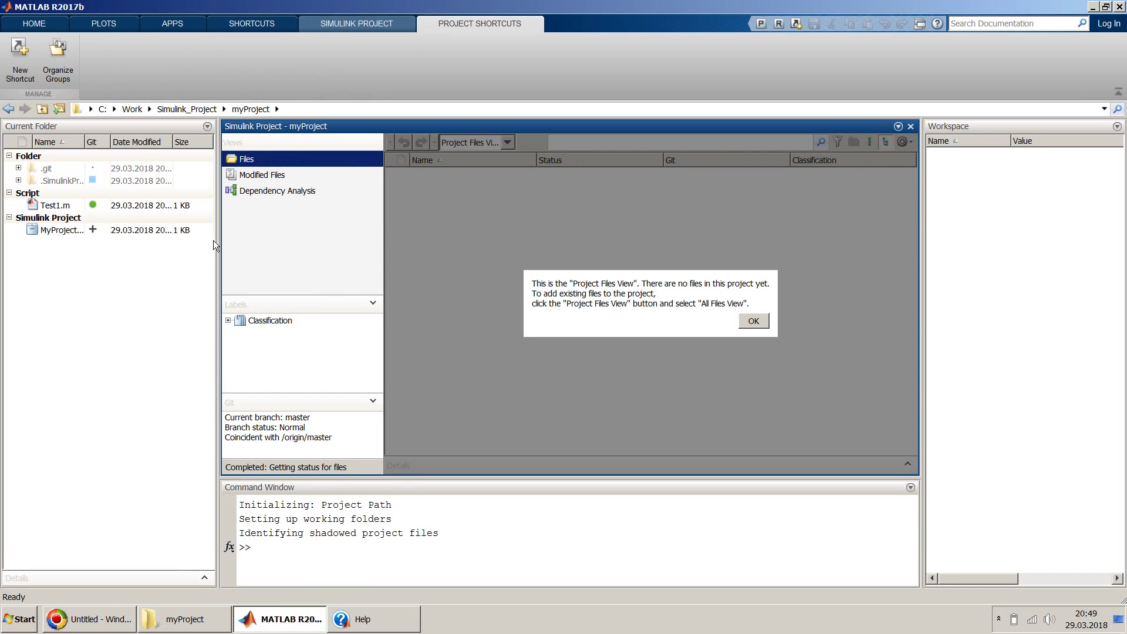
Widen the Current Folder pane and its Name column to fit the full file names, and select MyProject.prj.
{"action": "left_click_drag", "start_coordinate": [219, 241], "coordinate": [270, 250]}
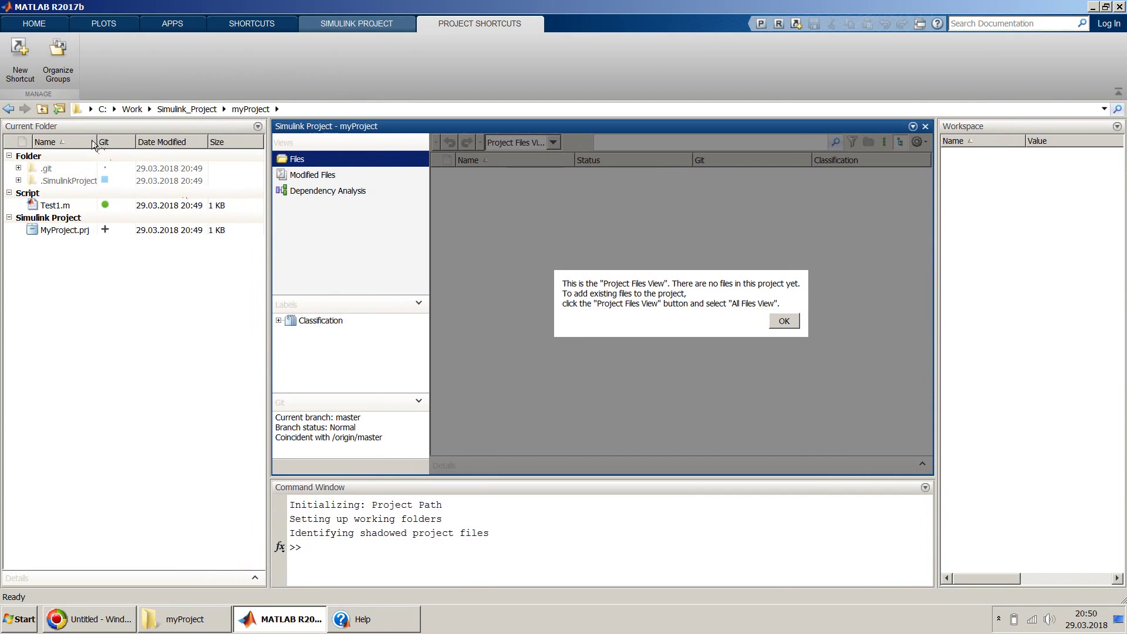
{"action": "left_click_drag", "start_coordinate": [93, 139], "coordinate": [132, 141]}
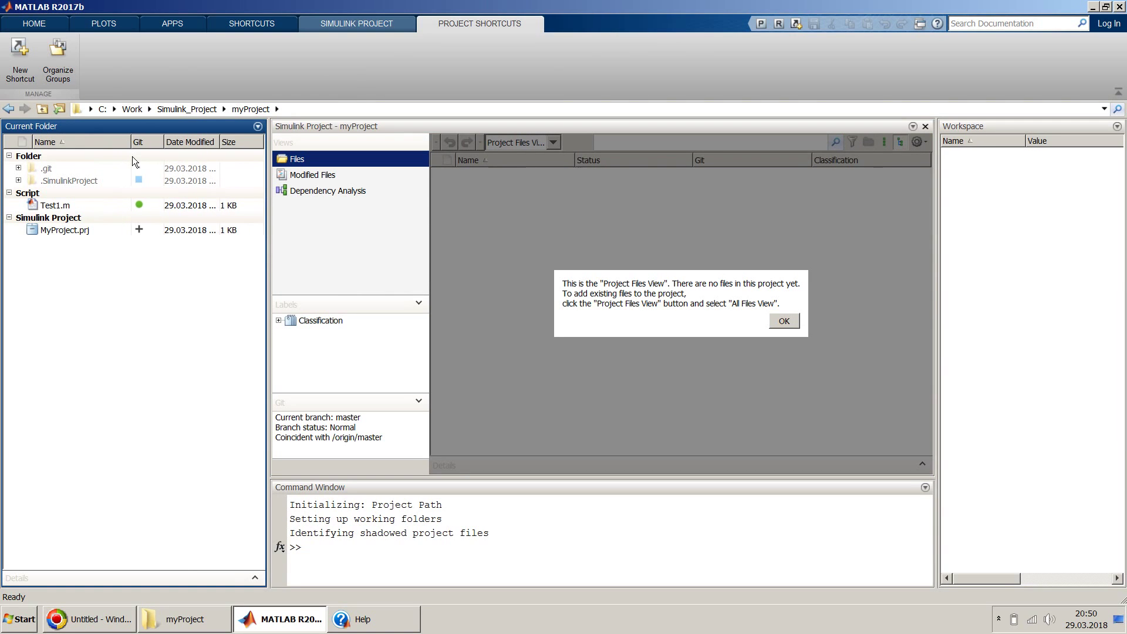
{"action": "left_click", "coordinate": [65, 230]}
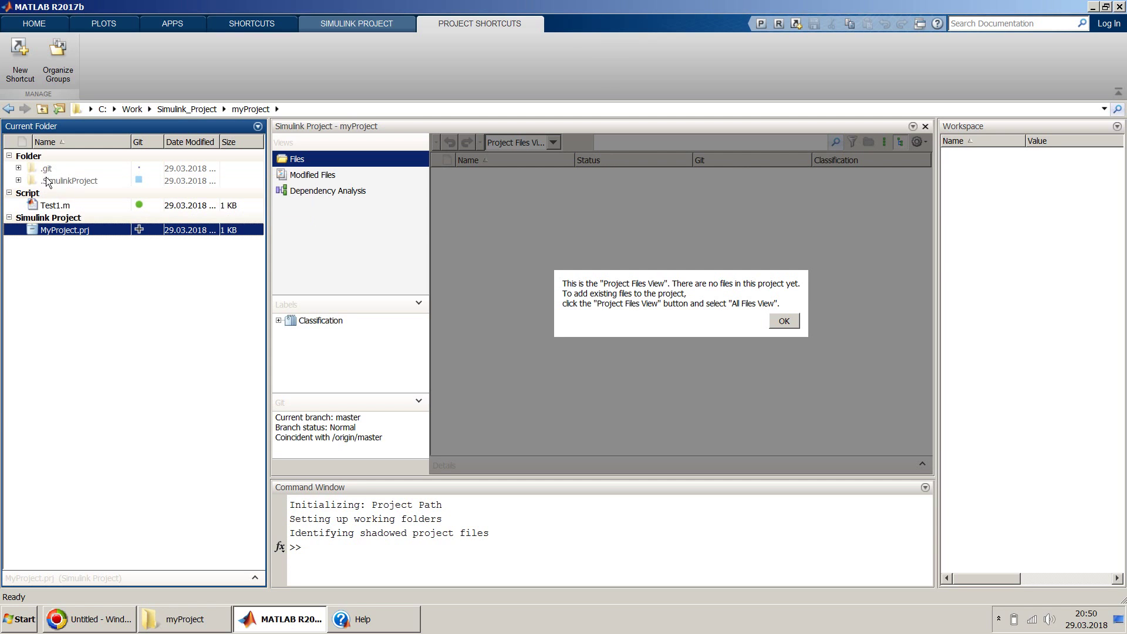
{"action": "mouse_move", "coordinate": [54, 181]}
Compare the contents of the myProject and GIT_Server folders in Windows Explorer, and return to MATLAB.
{"action": "left_click", "coordinate": [179, 632]}
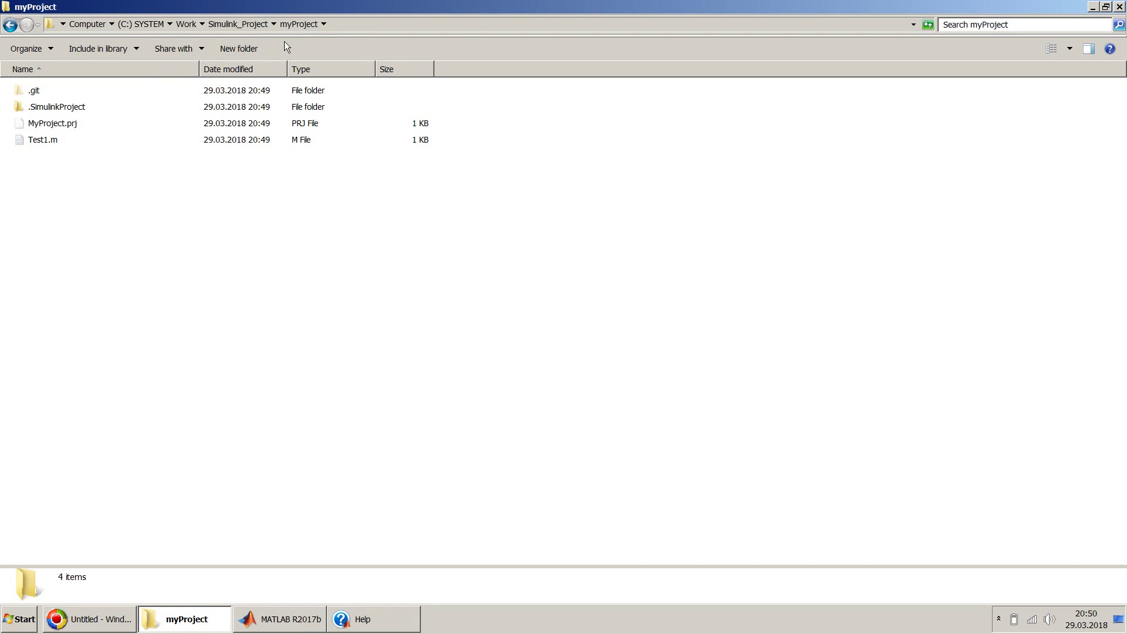
{"action": "left_click", "coordinate": [244, 27]}
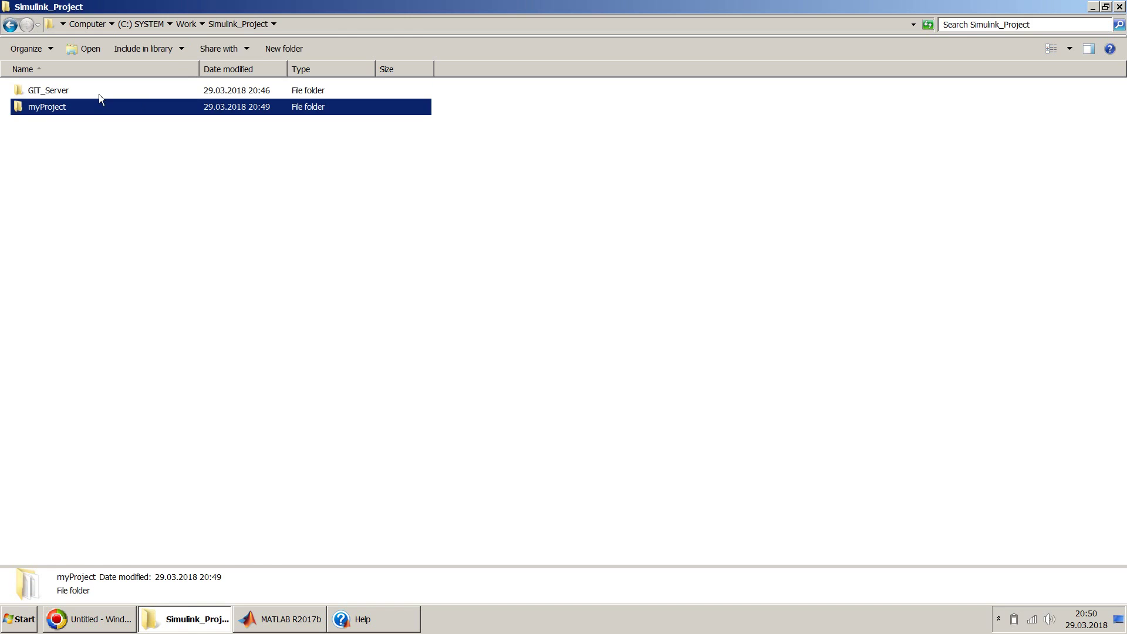
{"action": "double_click", "coordinate": [99, 93]}
{"action": "left_click", "coordinate": [55, 106]}
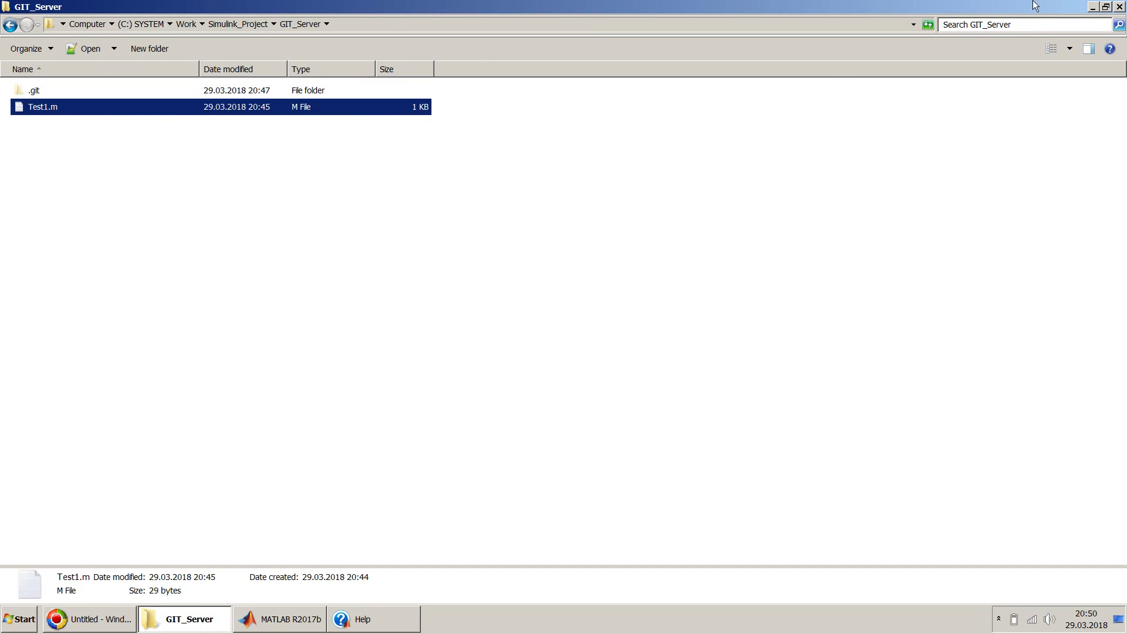
{"action": "left_click", "coordinate": [1093, 7]}
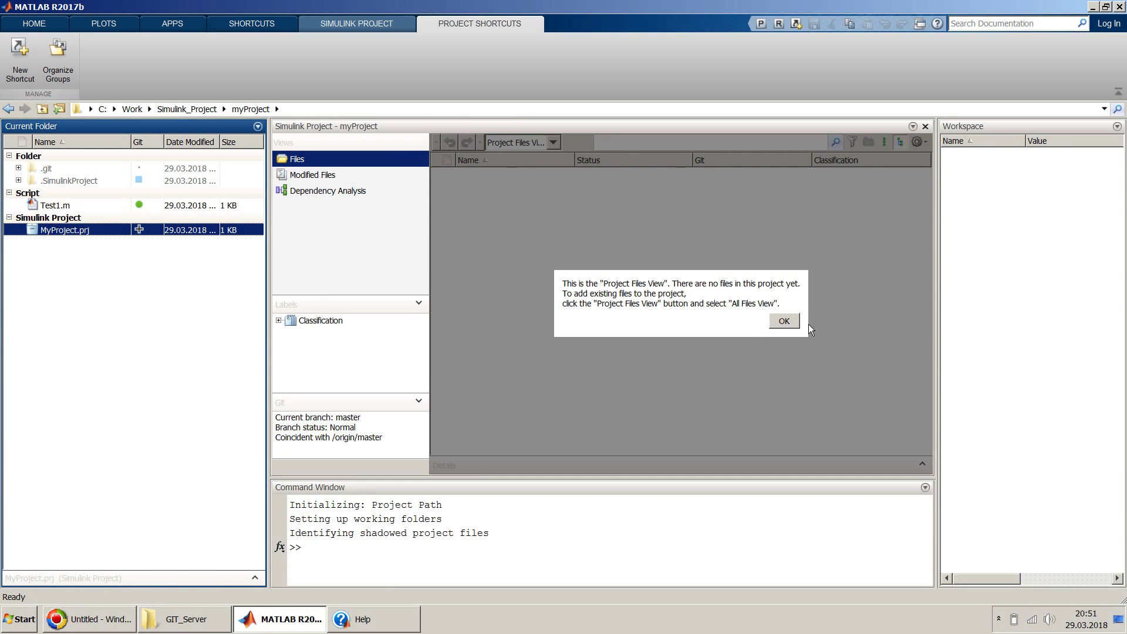
Dismiss the Project Files View notice, switch the project's file list to All Files View and check the current folder path.
{"action": "left_click", "coordinate": [791, 321]}
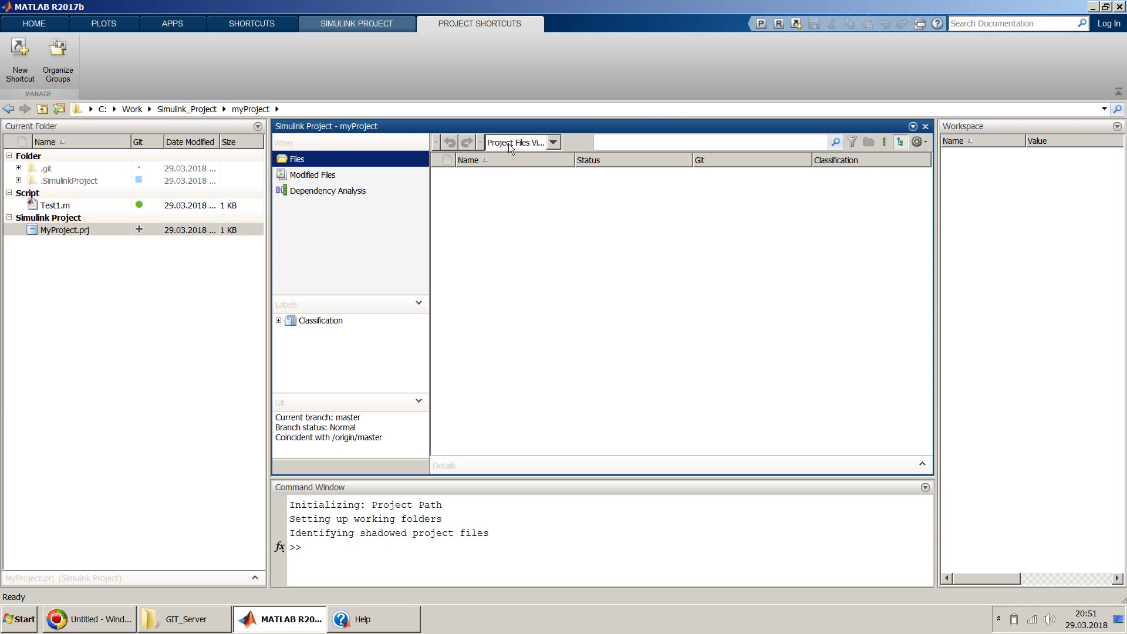
{"action": "left_click", "coordinate": [556, 143]}
{"action": "left_click", "coordinate": [551, 156]}
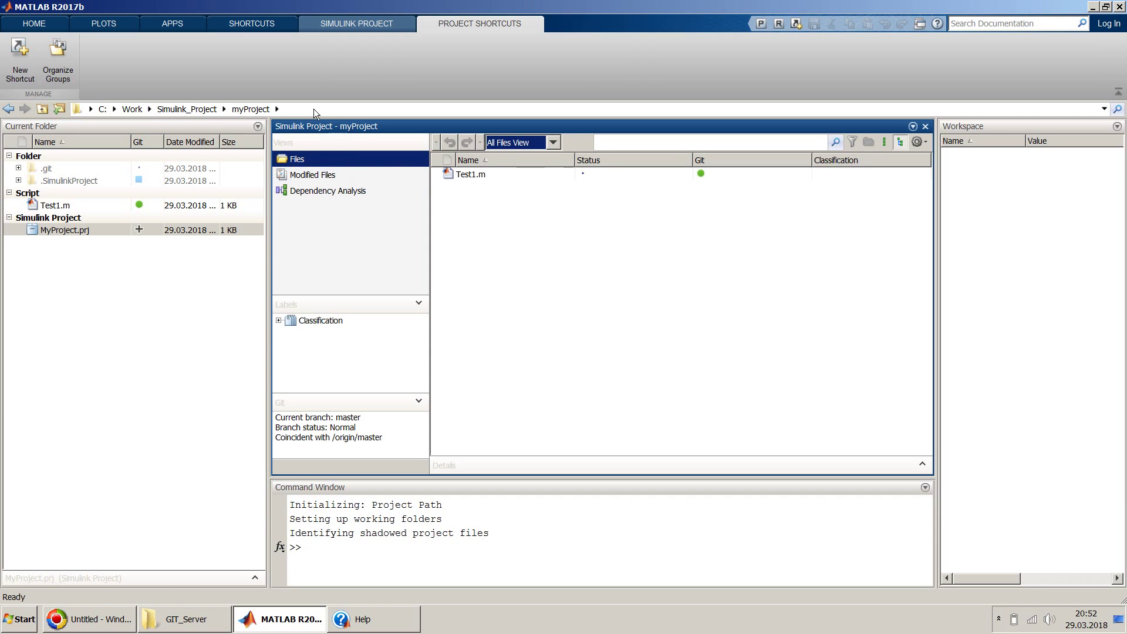
{"action": "left_click", "coordinate": [286, 107]}
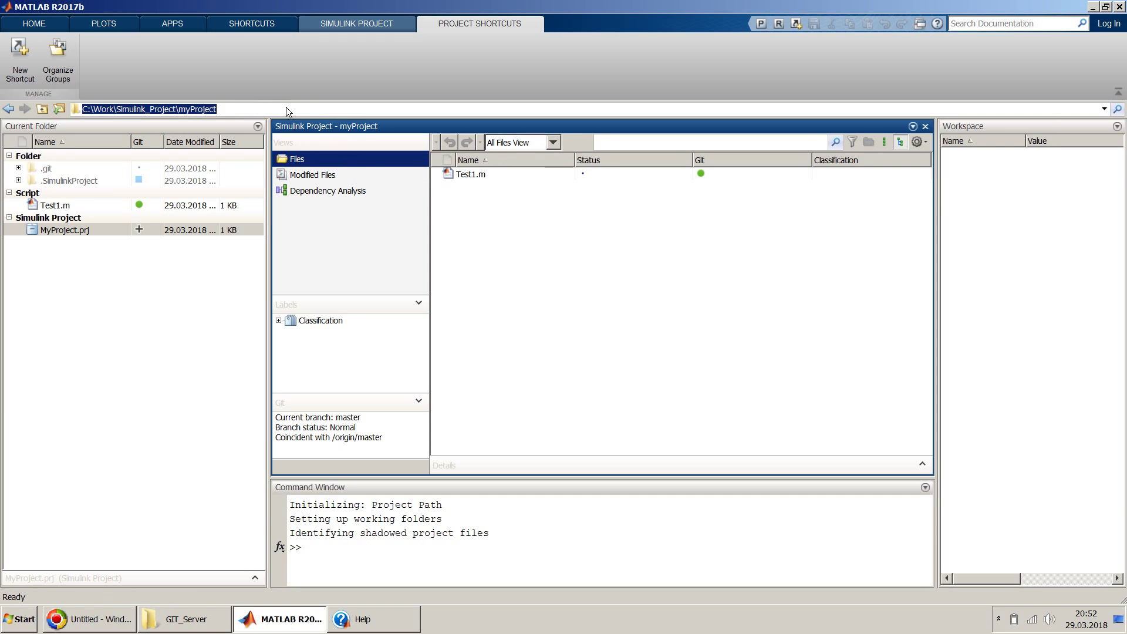
{"action": "left_click", "coordinate": [544, 247]}
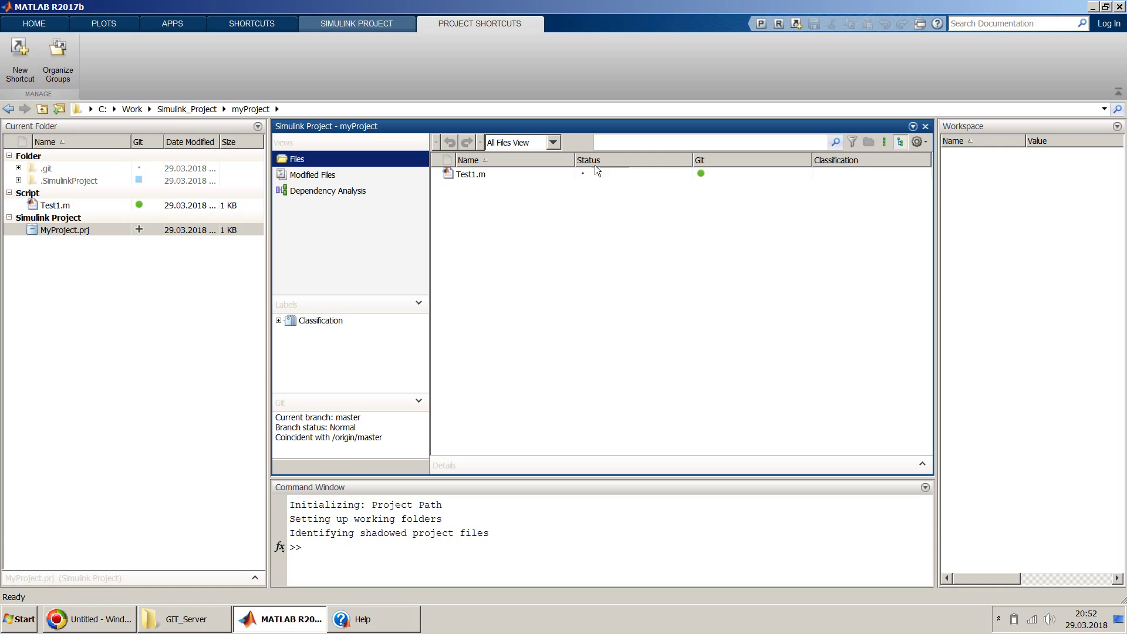
Add Test1.m to the project with the project path updated, and deselect the file.
{"action": "left_click", "coordinate": [474, 174]}
{"action": "right_click", "coordinate": [473, 174]}
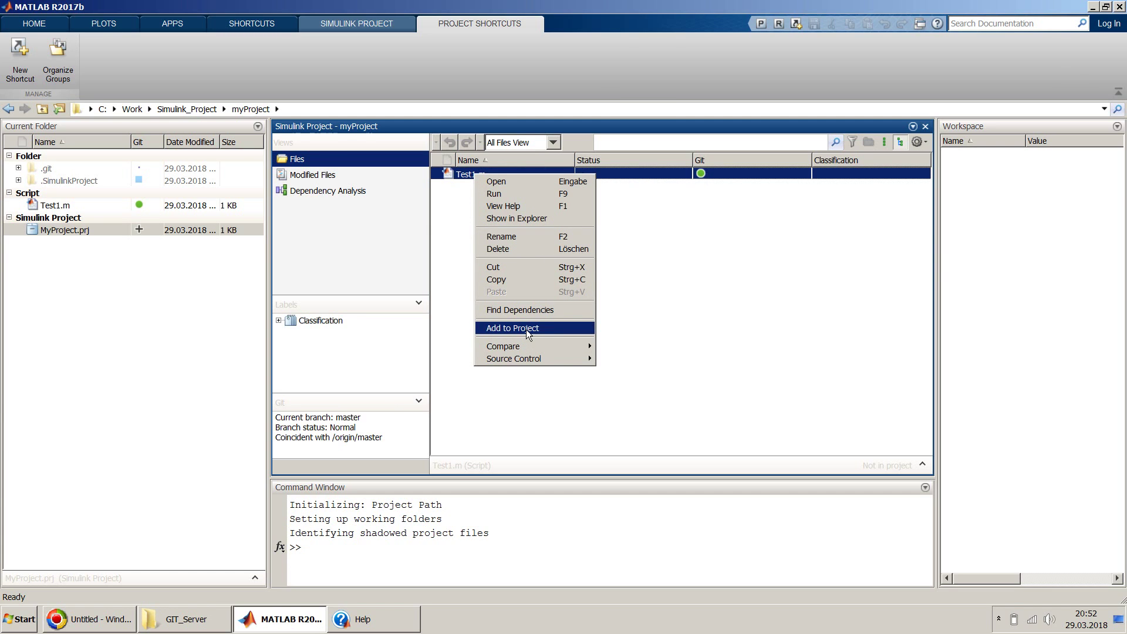
{"action": "left_click", "coordinate": [548, 328]}
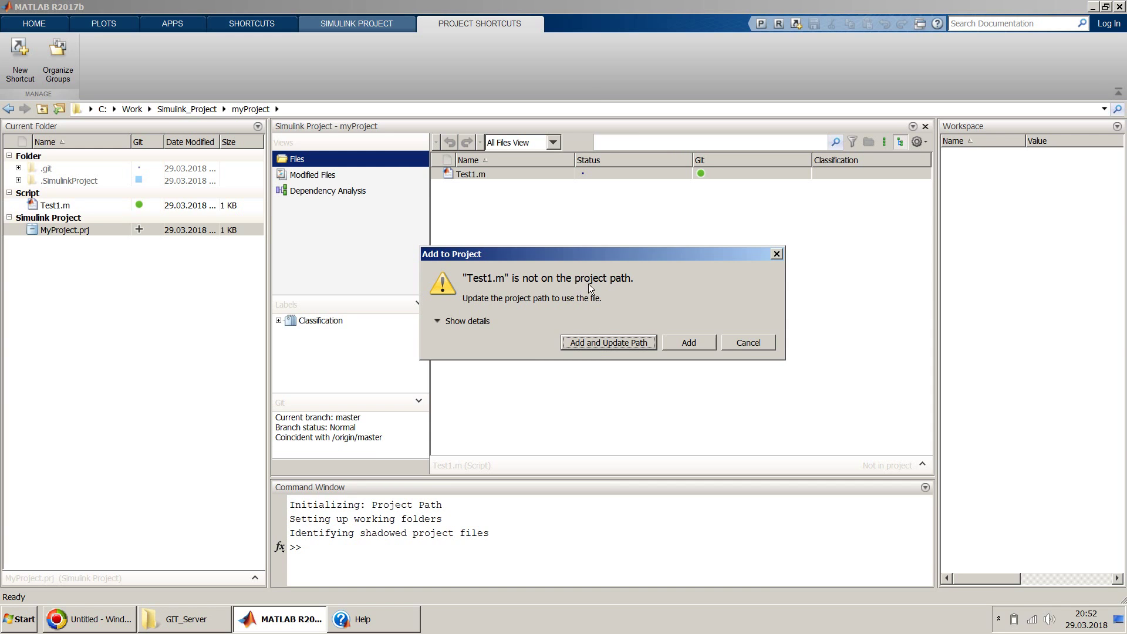
{"action": "left_click", "coordinate": [594, 342]}
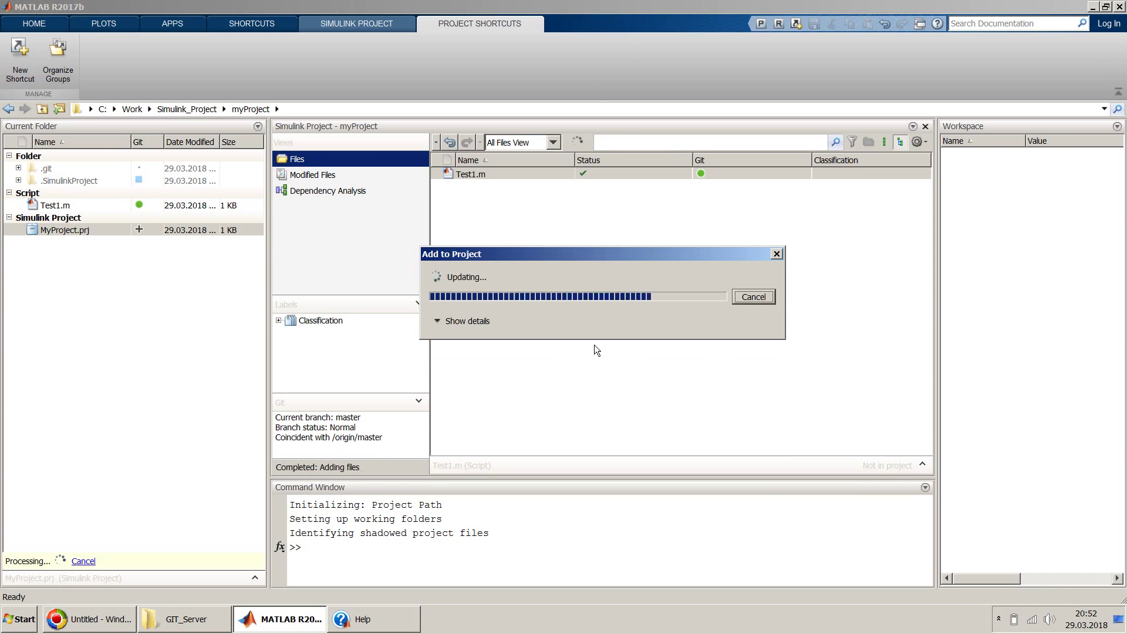
{"action": "left_click", "coordinate": [741, 336]}
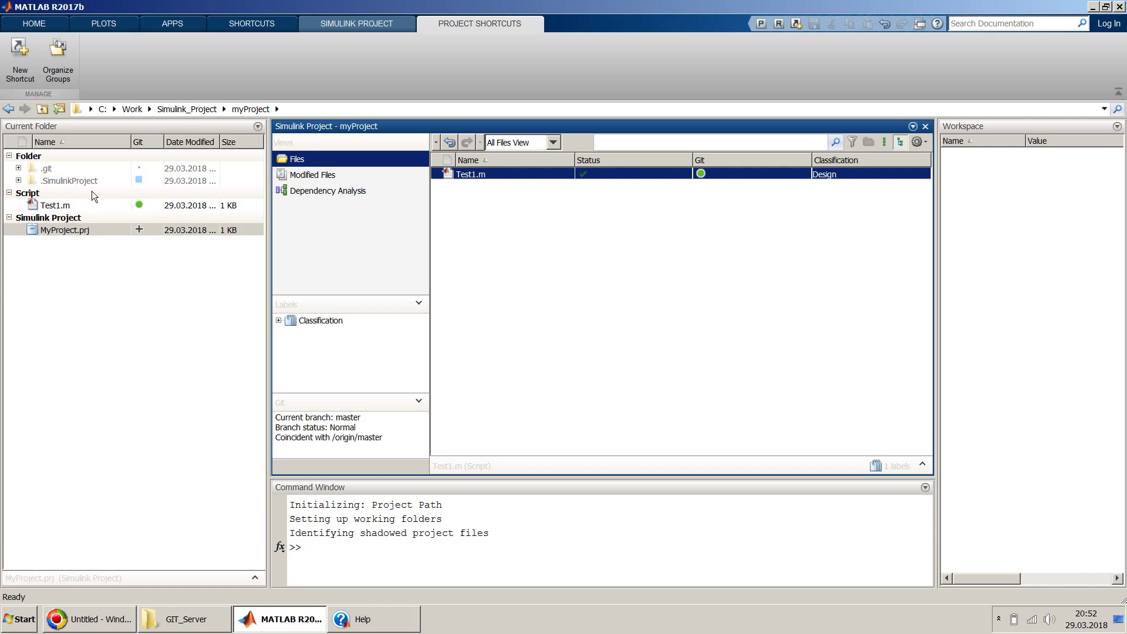
{"action": "left_click", "coordinate": [478, 208]}
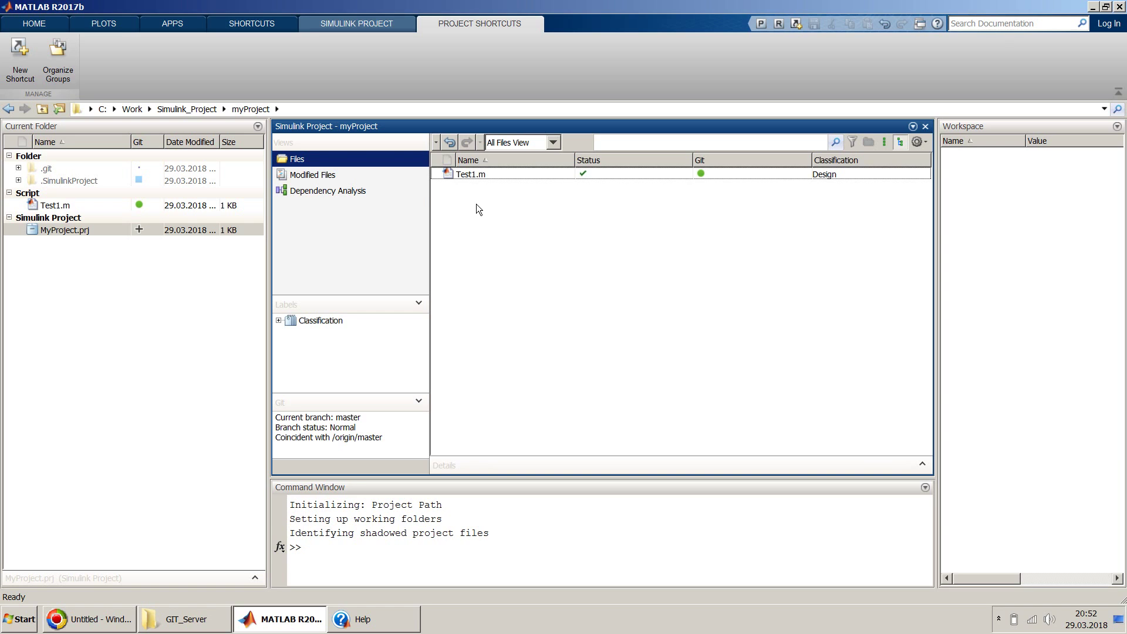
Show the project's modified files and check the Git status of MyProject.prj.
{"action": "left_click", "coordinate": [339, 175]}
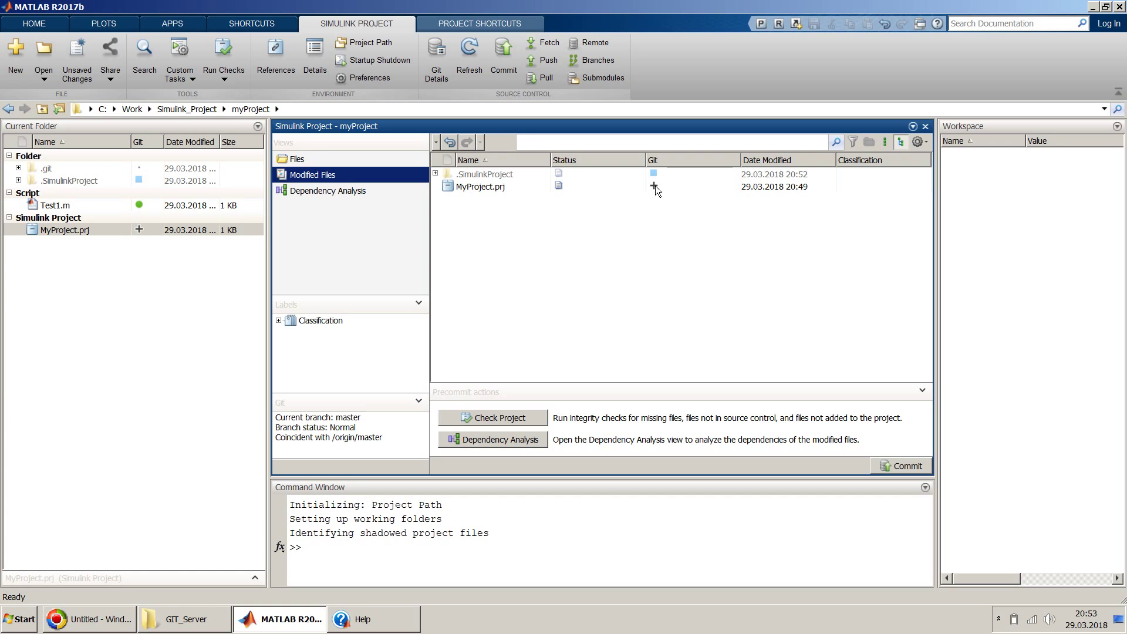
{"action": "mouse_move", "coordinate": [655, 186]}
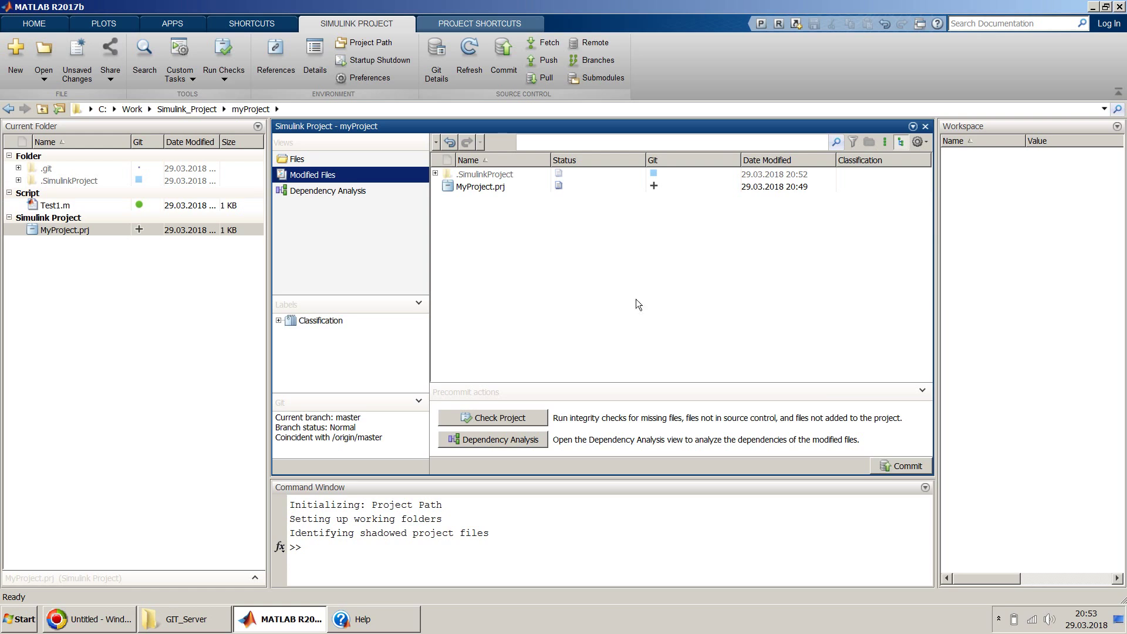
Commit the project's modified files to Git with the comment "myProject committed".
{"action": "left_click", "coordinate": [900, 465]}
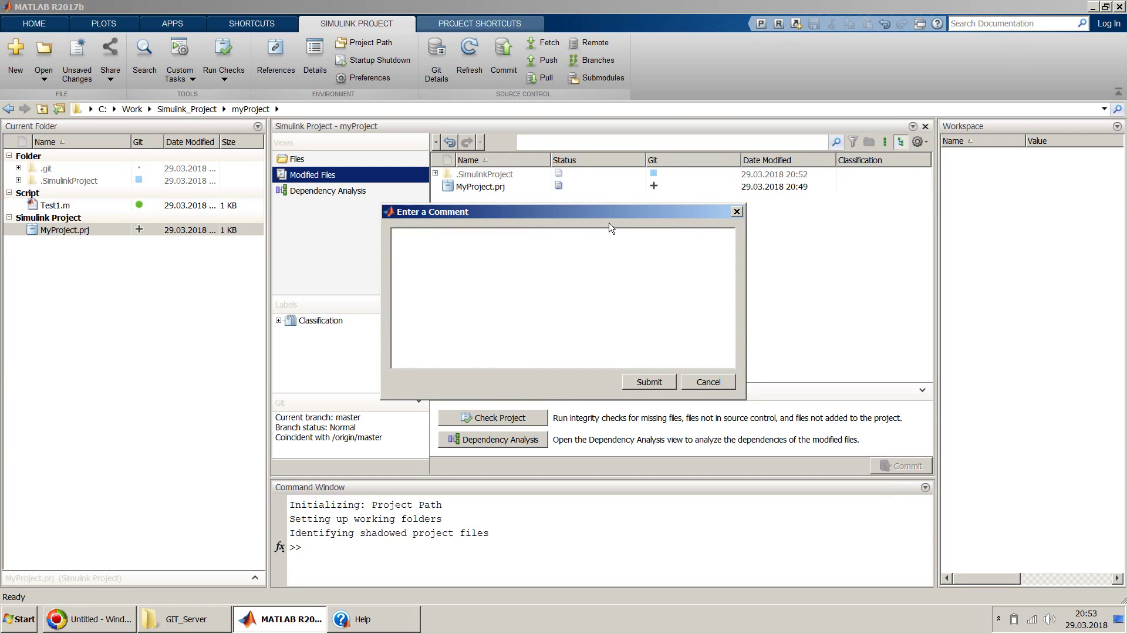
{"action": "left_click_drag", "start_coordinate": [608, 214], "coordinate": [607, 230]}
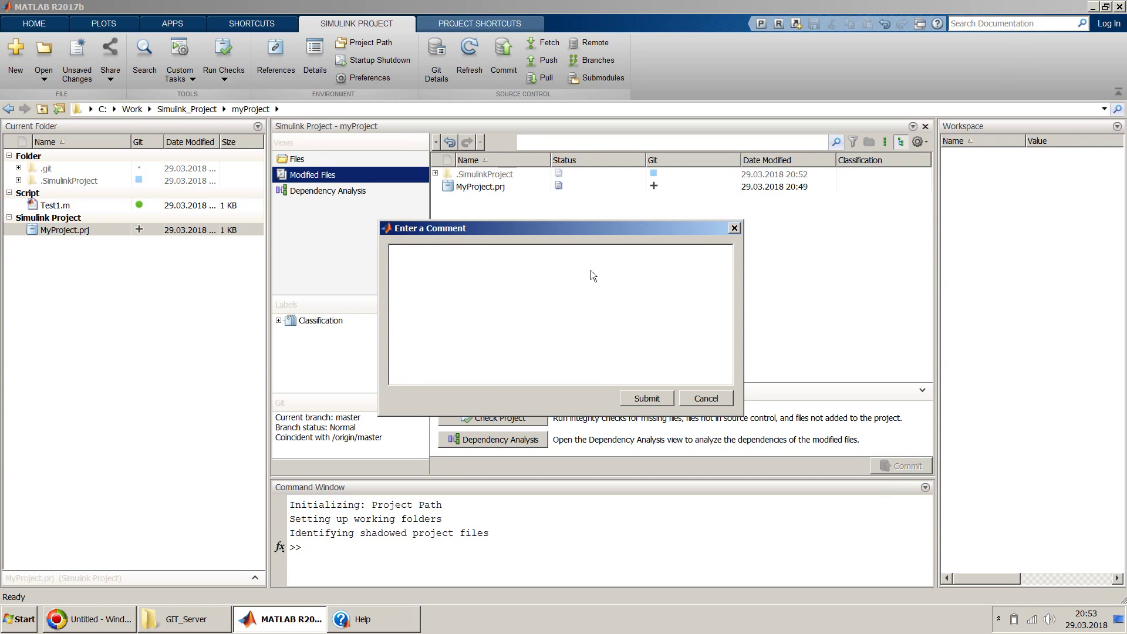
{"action": "type", "text": "My"}
{"action": "key", "text": "BackSpace"}
{"action": "key", "text": "BackSpace"}
{"action": "key", "text": "BackSpace"}
{"action": "type", "text": "myProject committed"}
{"action": "left_click", "coordinate": [646, 399]}
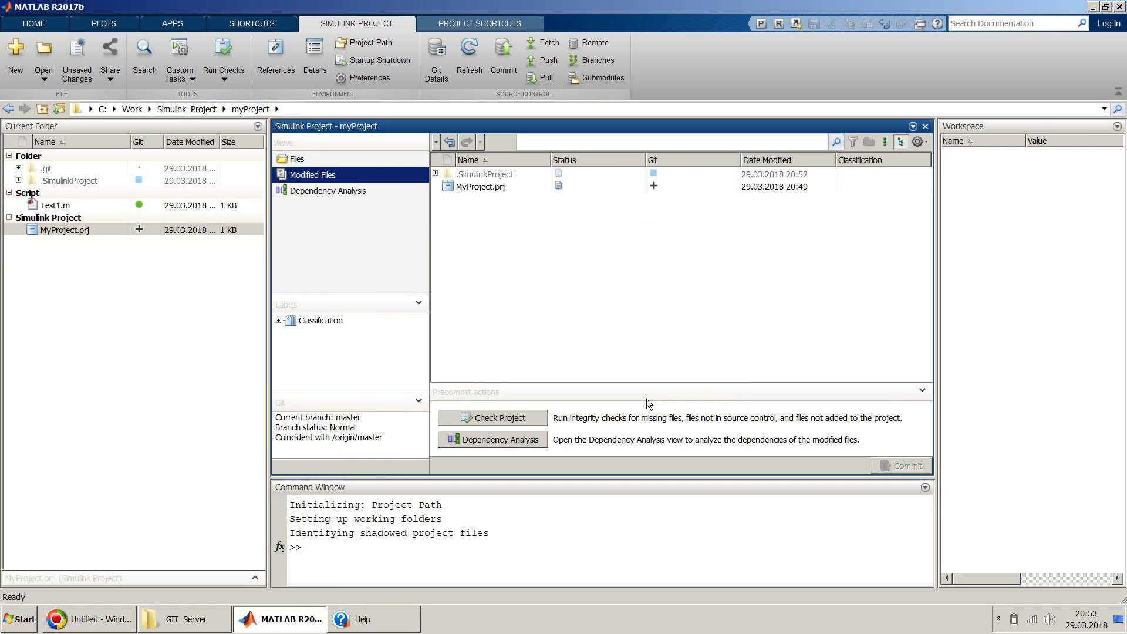
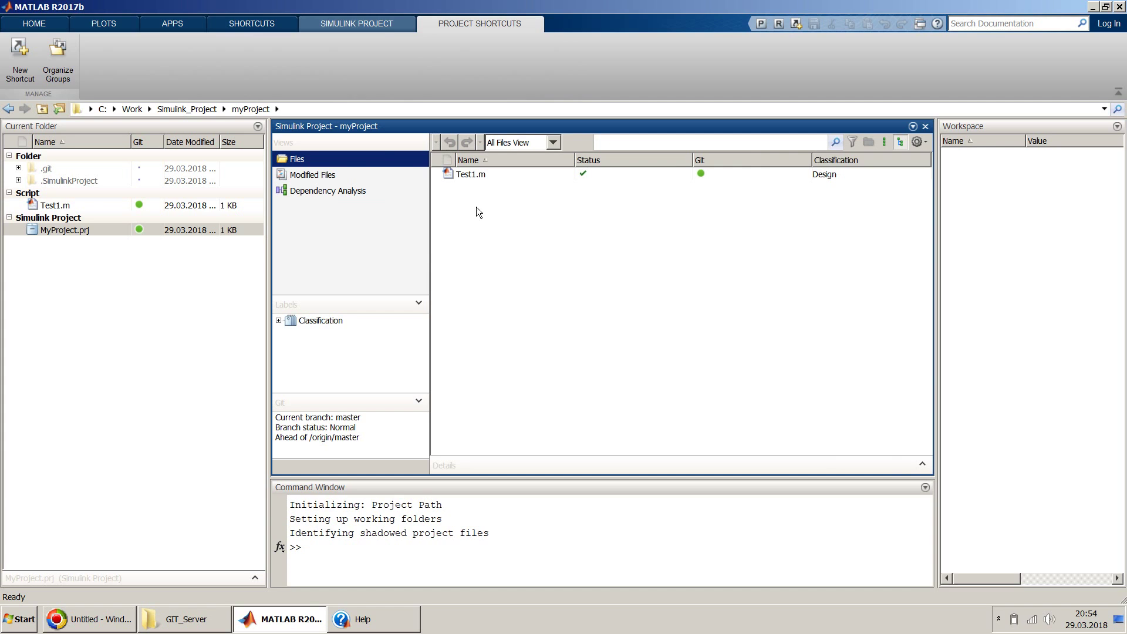
Create a new script file named Test2.m in the project's file list.
{"action": "right_click", "coordinate": [462, 200]}
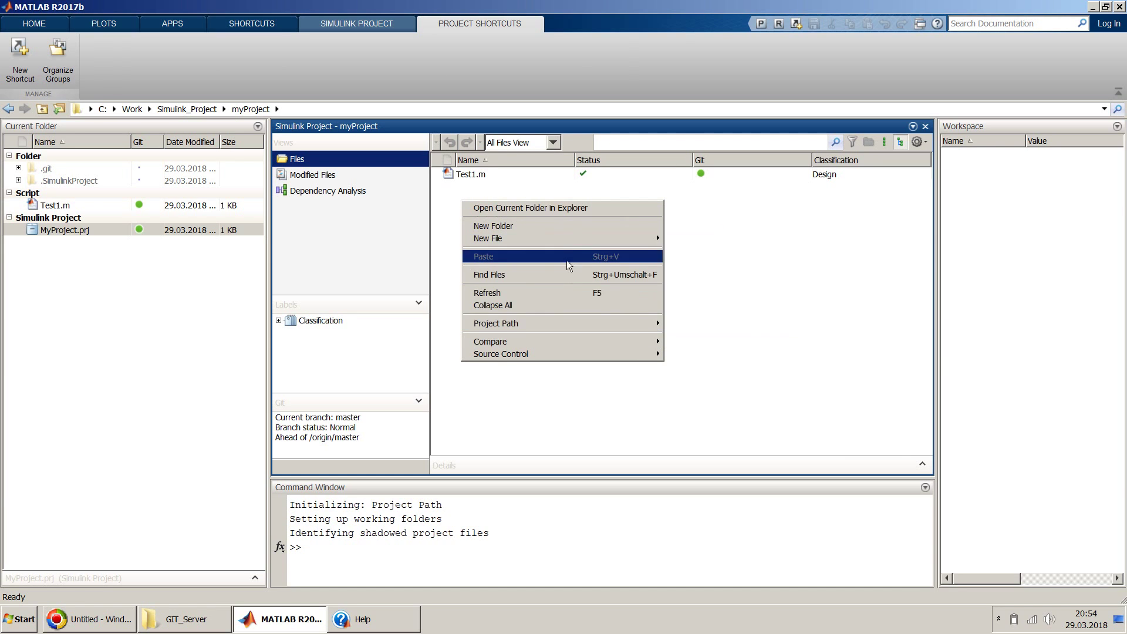
{"action": "mouse_move", "coordinate": [604, 238]}
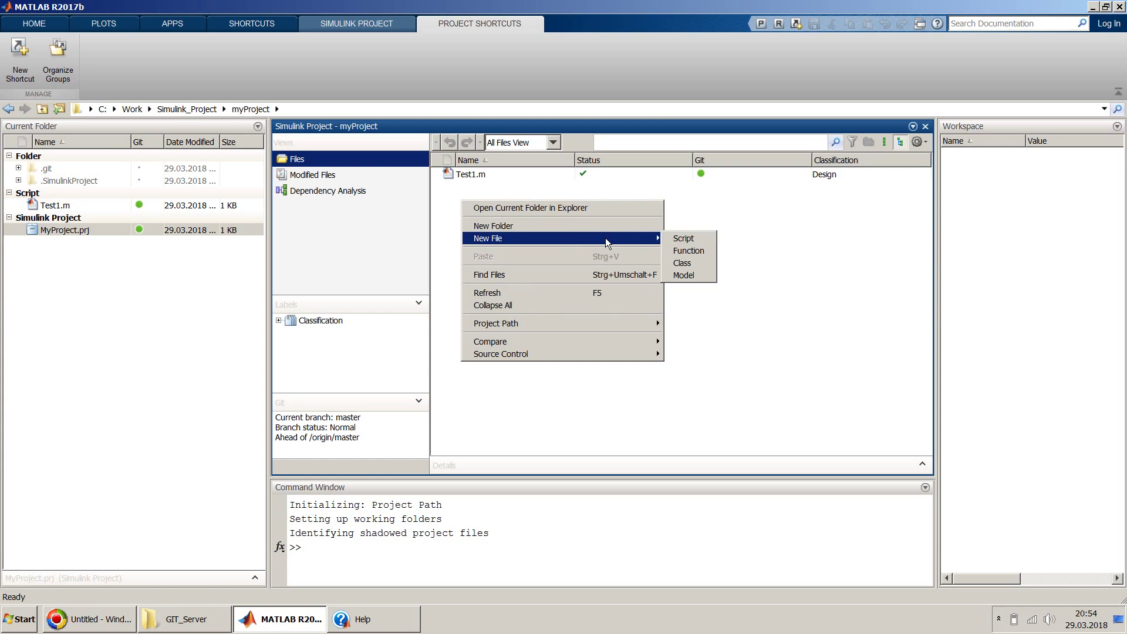
{"action": "left_click", "coordinate": [690, 240]}
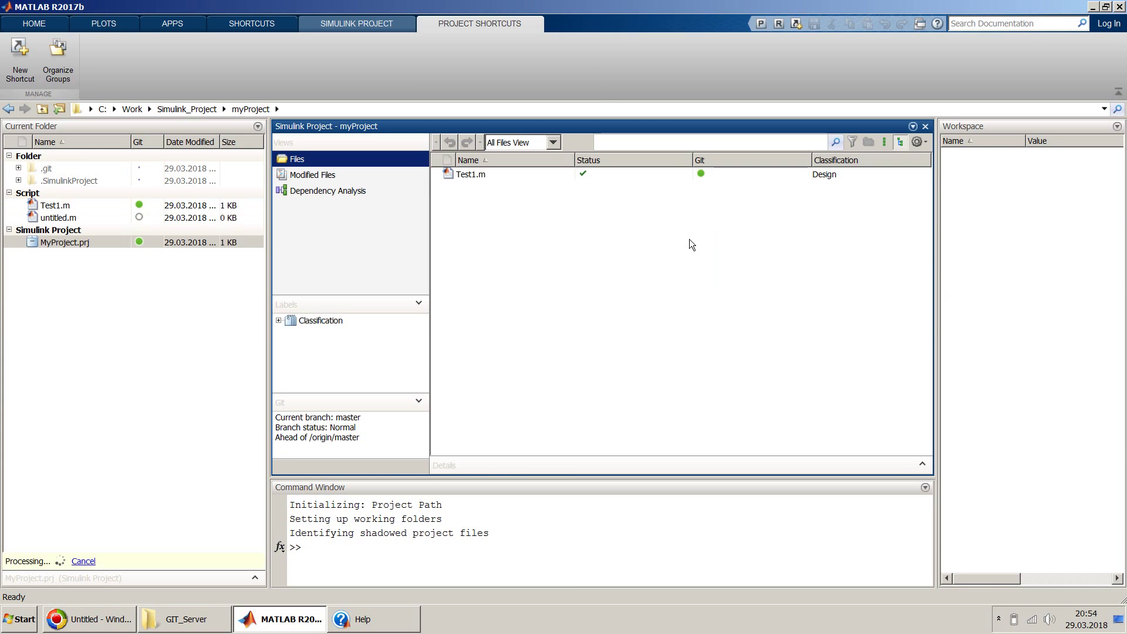
{"action": "type", "text": "Test2.m"}
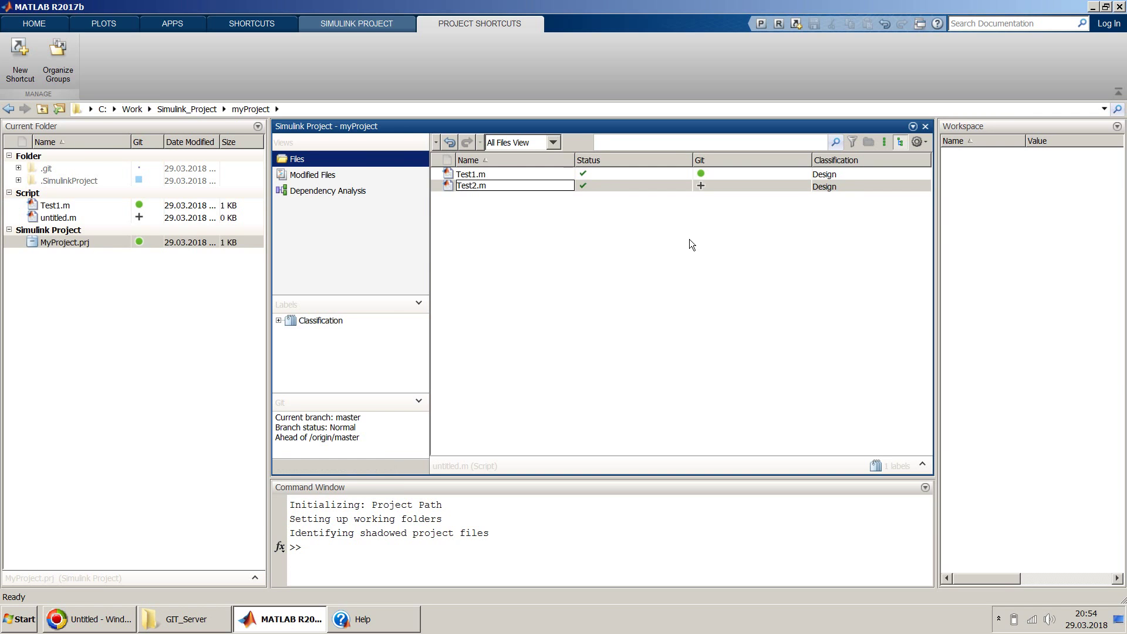
{"action": "key", "text": "Return"}
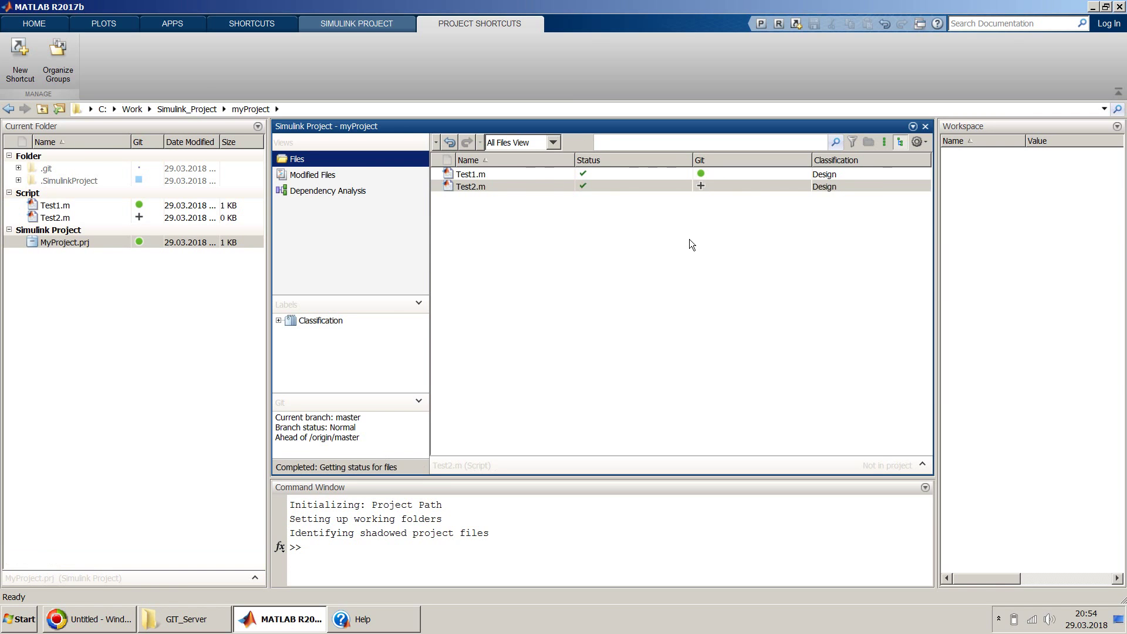
Write the commented line "% This is my Test 2 ML-Script" in Test2.m, save the script and close the editor.
{"action": "left_click", "coordinate": [536, 186]}
{"action": "double_click", "coordinate": [537, 187]}
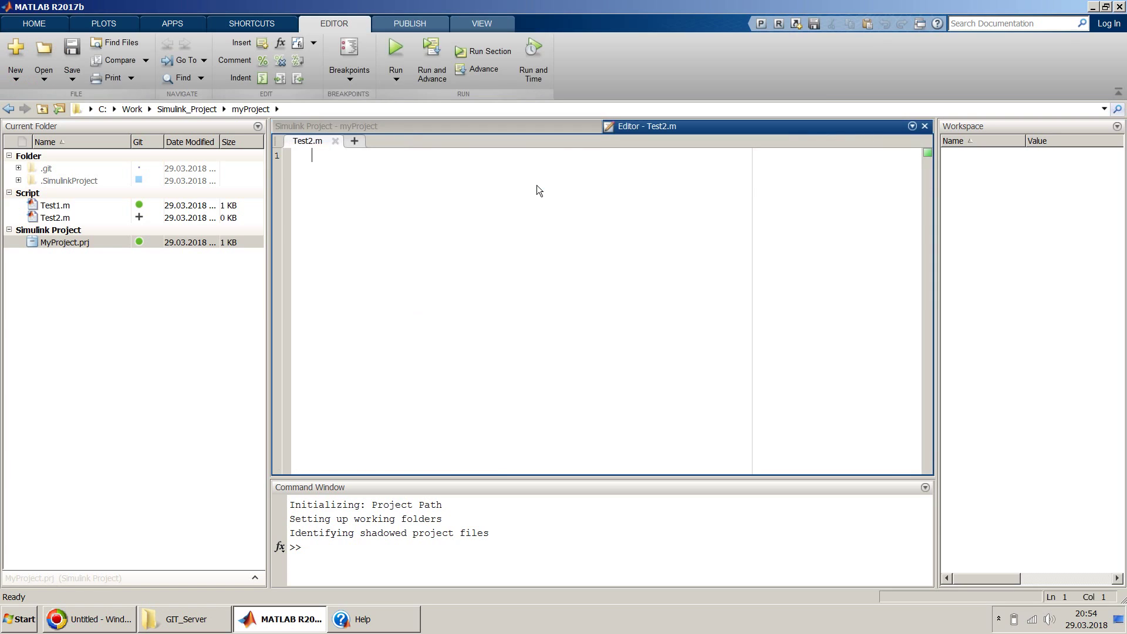
{"action": "type", "text": "This is my Test 2"}
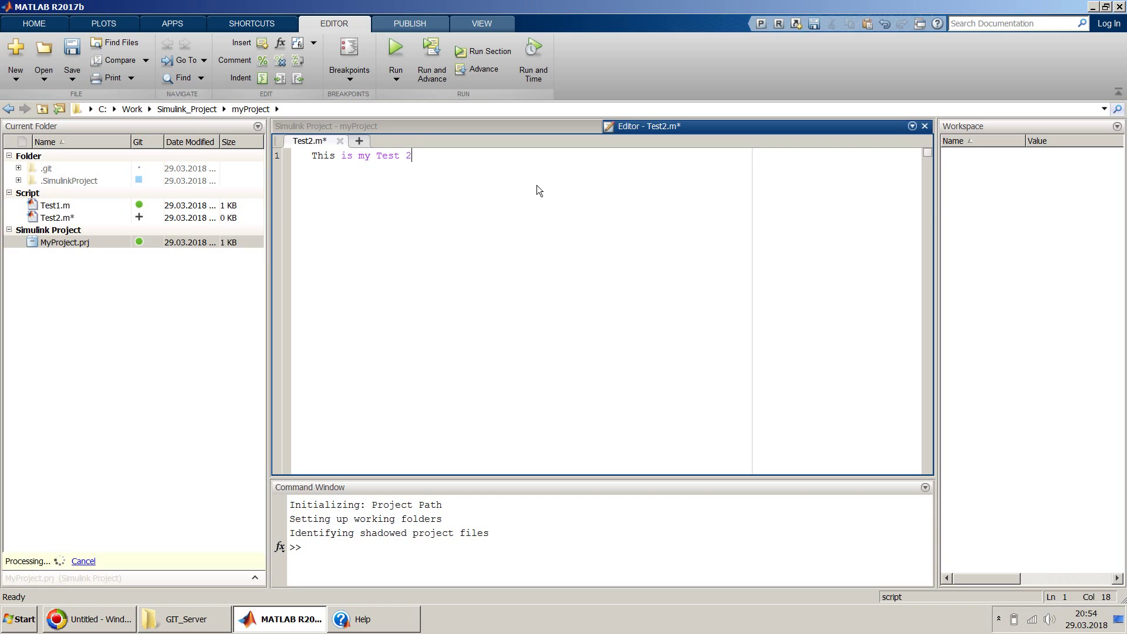
{"action": "type", "text": " ML-Script"}
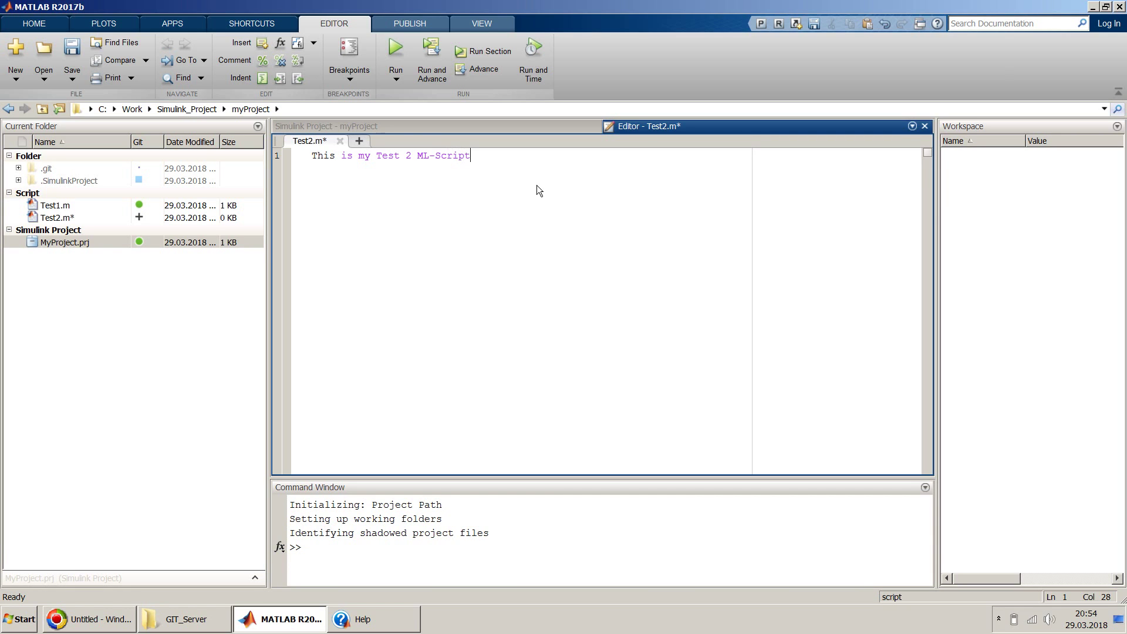
{"action": "key", "text": "ctrl+r"}
{"action": "key", "text": "ctrl+s"}
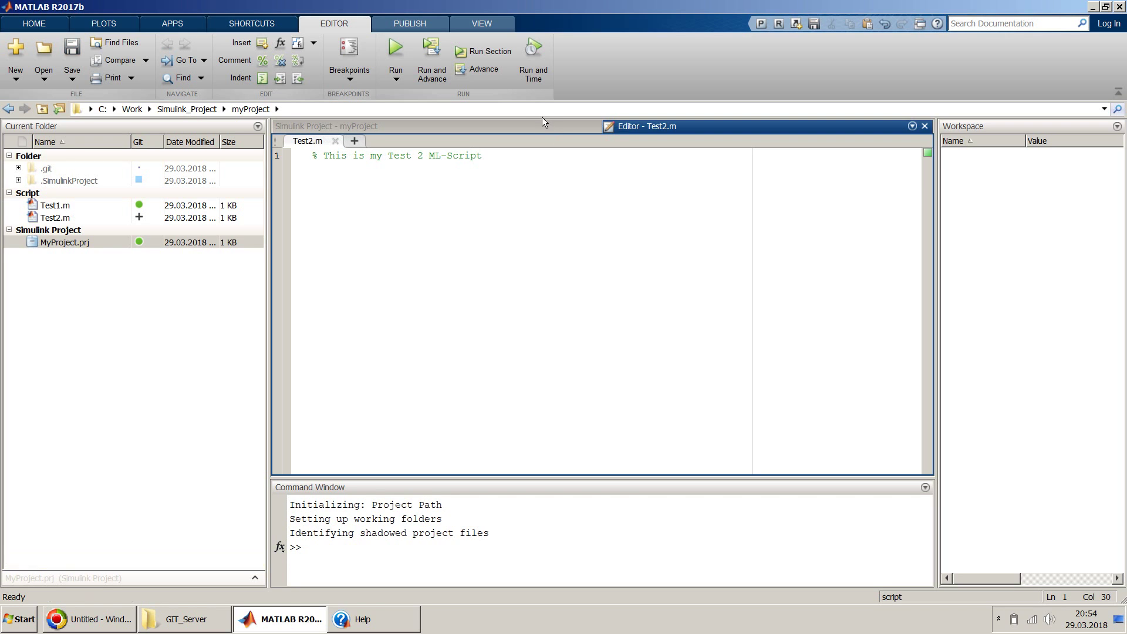
{"action": "left_click", "coordinate": [926, 126]}
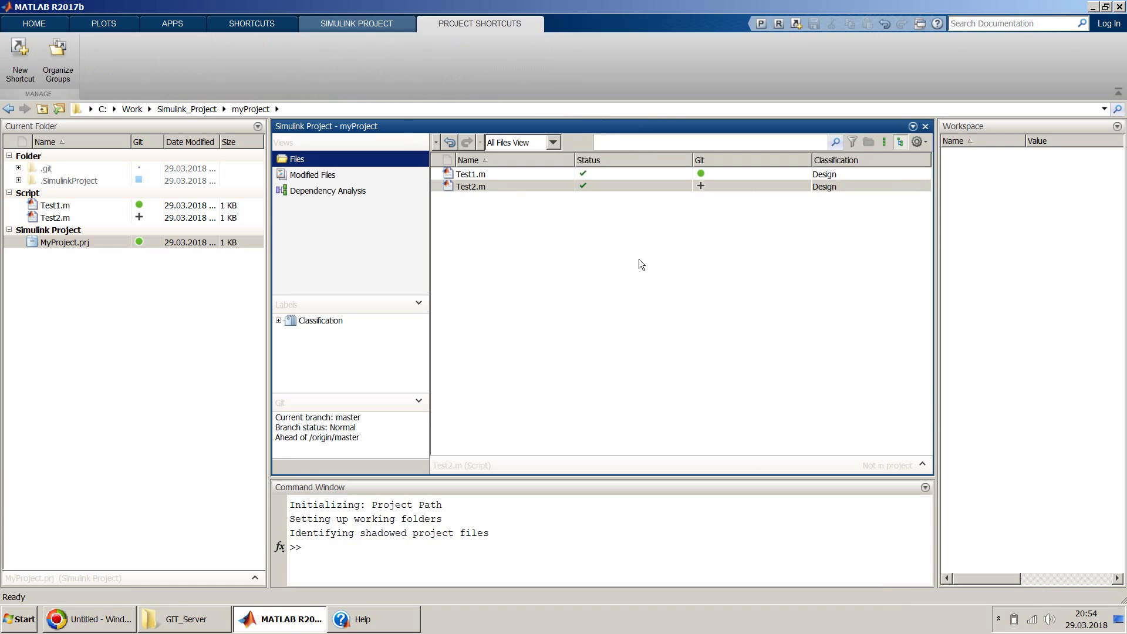
Deselect Test2.m and switch the project's file list to Project Files View.
{"action": "left_click", "coordinate": [489, 186]}
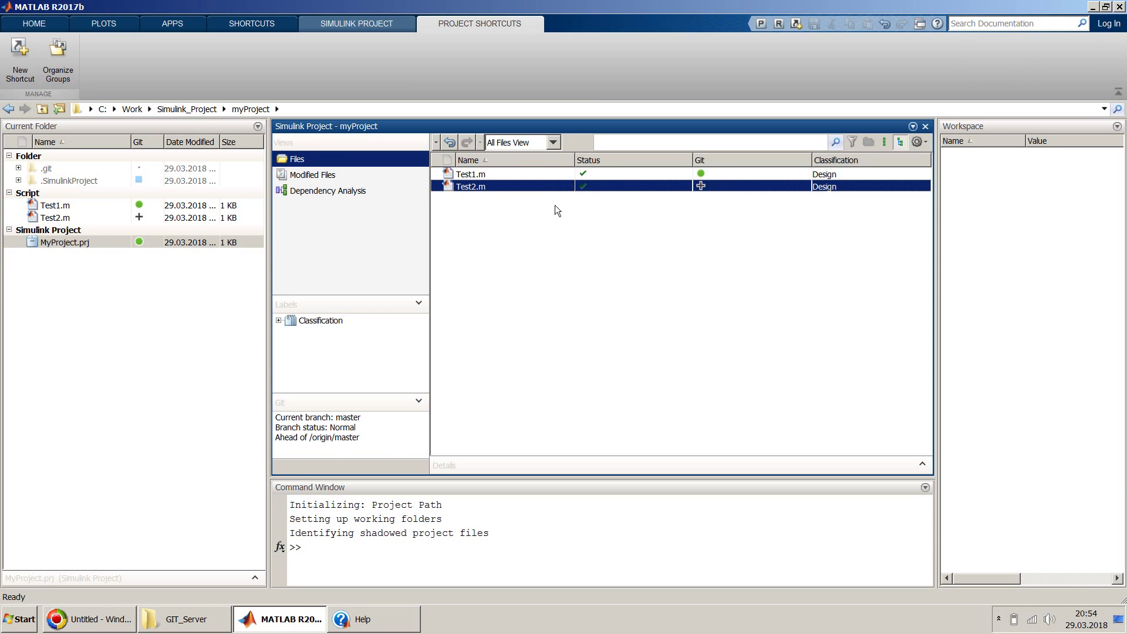
{"action": "right_click", "coordinate": [483, 211]}
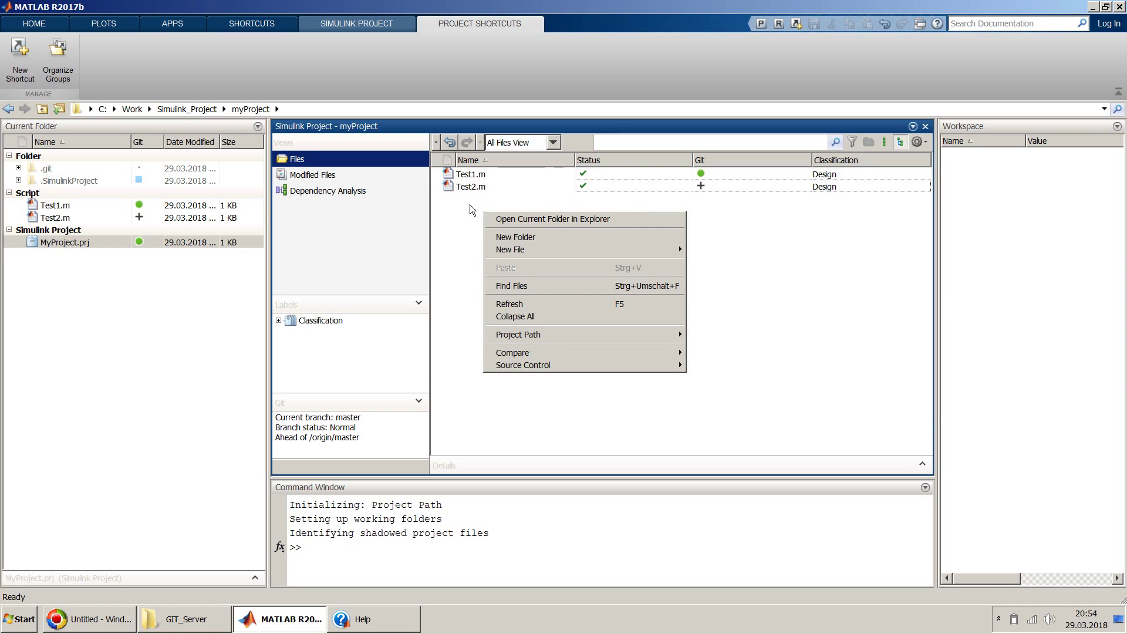
{"action": "left_click", "coordinate": [139, 337]}
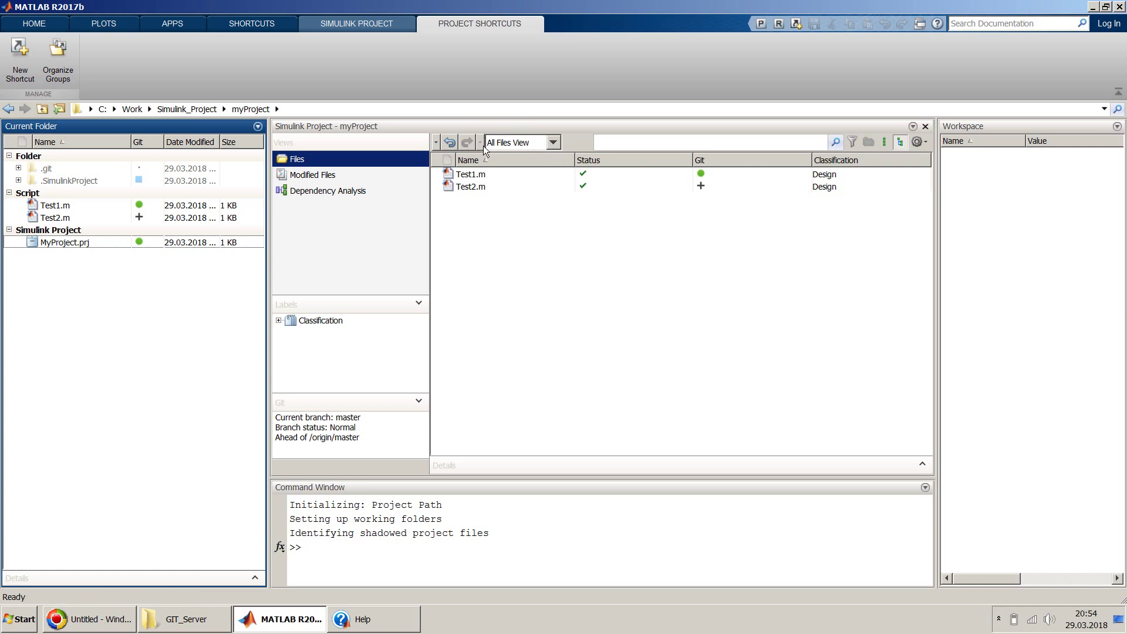
{"action": "left_click", "coordinate": [553, 142]}
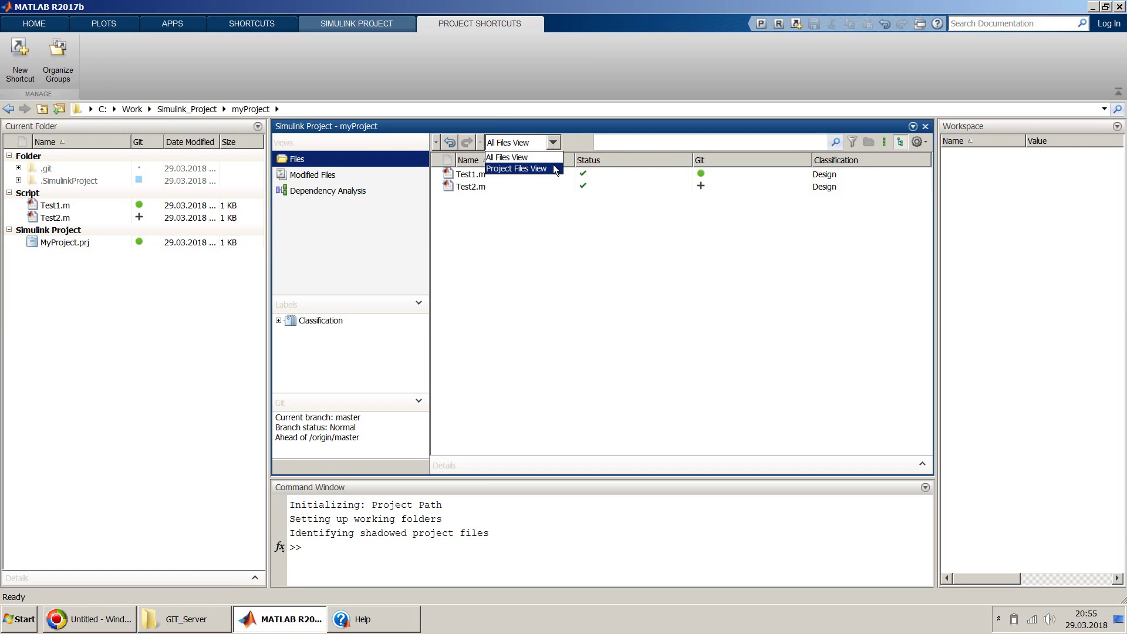
{"action": "left_click", "coordinate": [555, 169]}
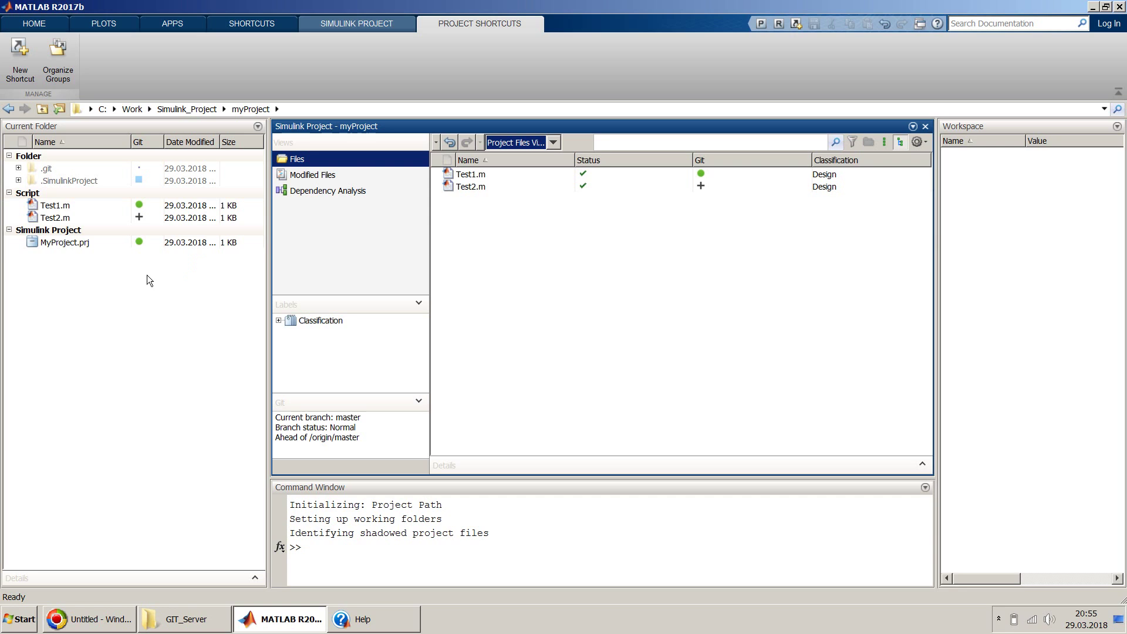
Check the Git status of Test2.m and Test1.m in the project, and of MyProject.prj and the .SimulinkProject folder.
{"action": "left_click", "coordinate": [545, 222]}
{"action": "left_click", "coordinate": [468, 186]}
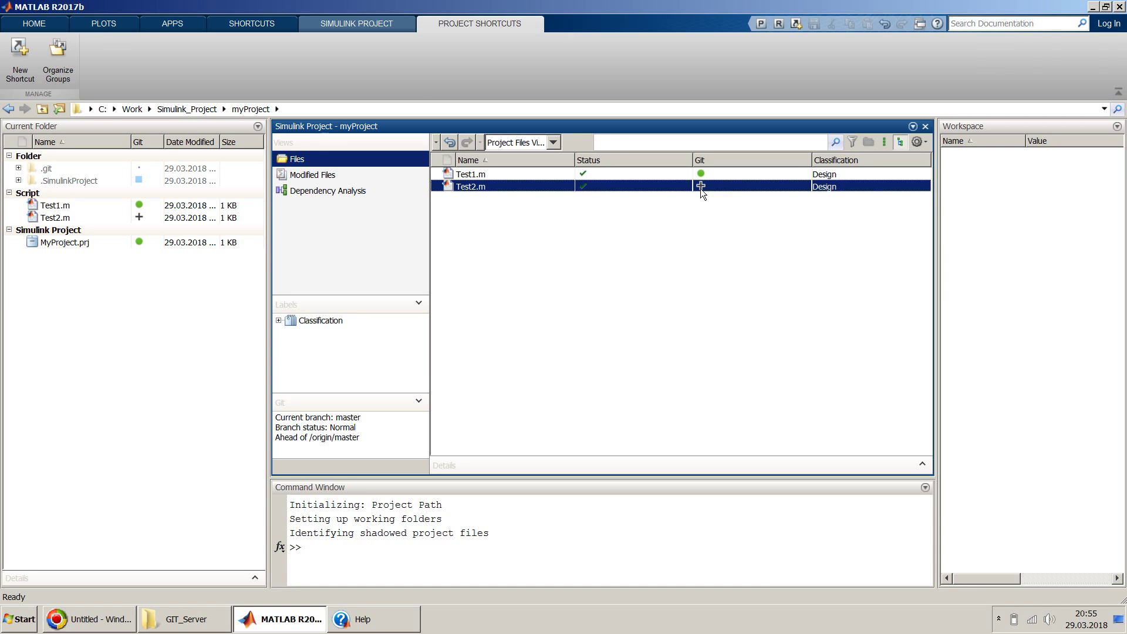
{"action": "left_click", "coordinate": [701, 206]}
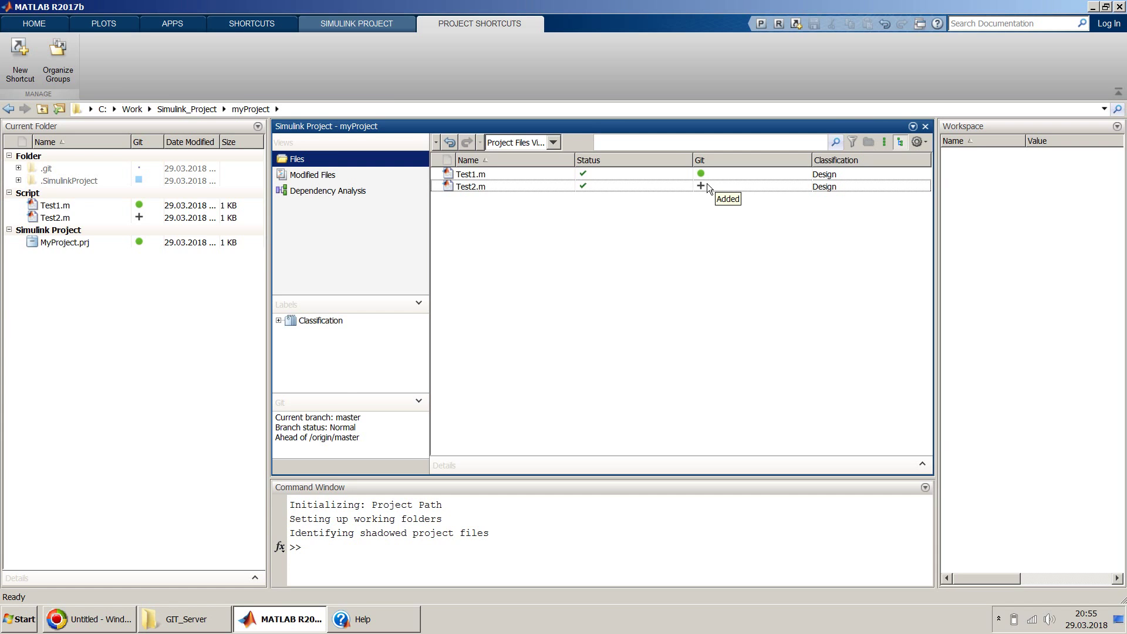
{"action": "mouse_move", "coordinate": [703, 174]}
{"action": "left_click", "coordinate": [69, 243]}
{"action": "left_click", "coordinate": [93, 179]}
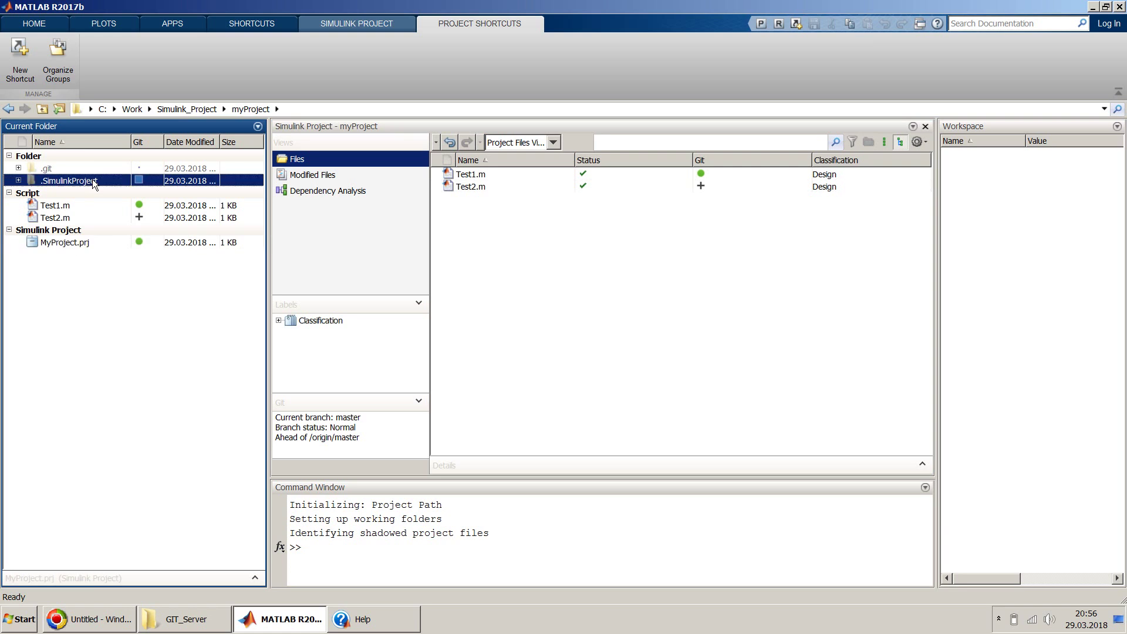
Show the project's modified files and commit them with the comment "Test2.m commited".
{"action": "left_click", "coordinate": [305, 175]}
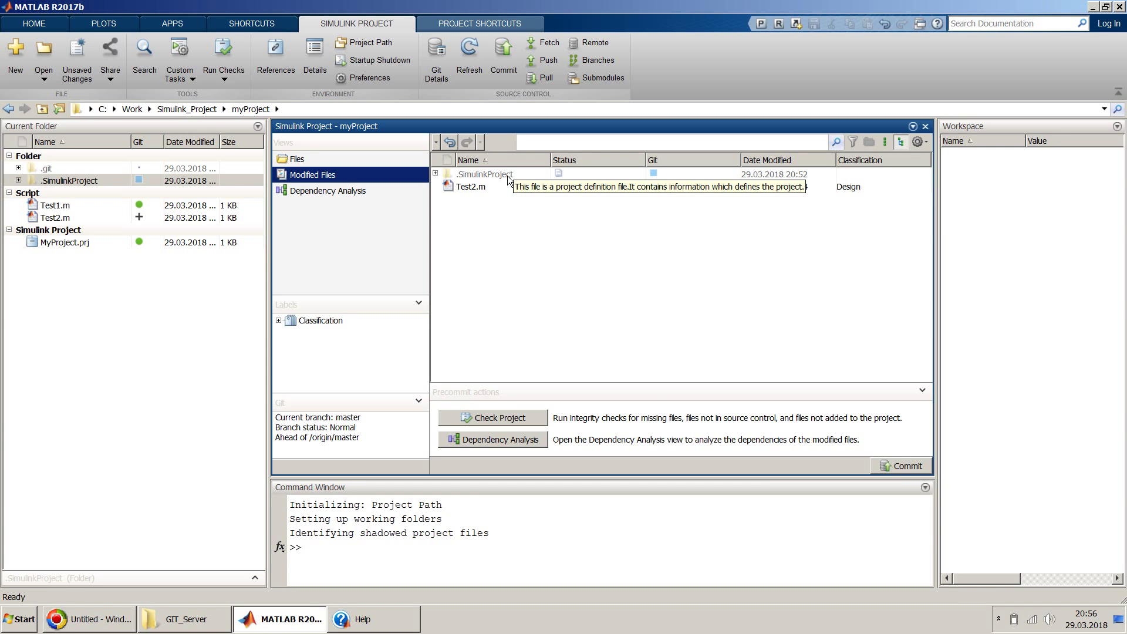
{"action": "left_click", "coordinate": [889, 466]}
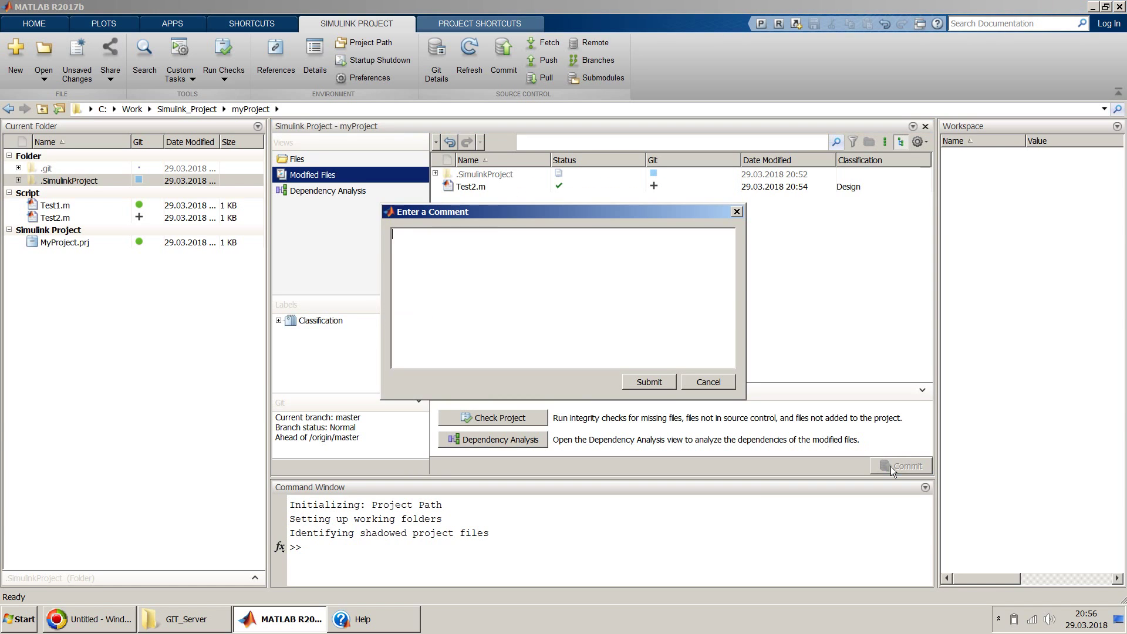
{"action": "type", "text": "Test2.m commited"}
{"action": "left_click", "coordinate": [640, 383]}
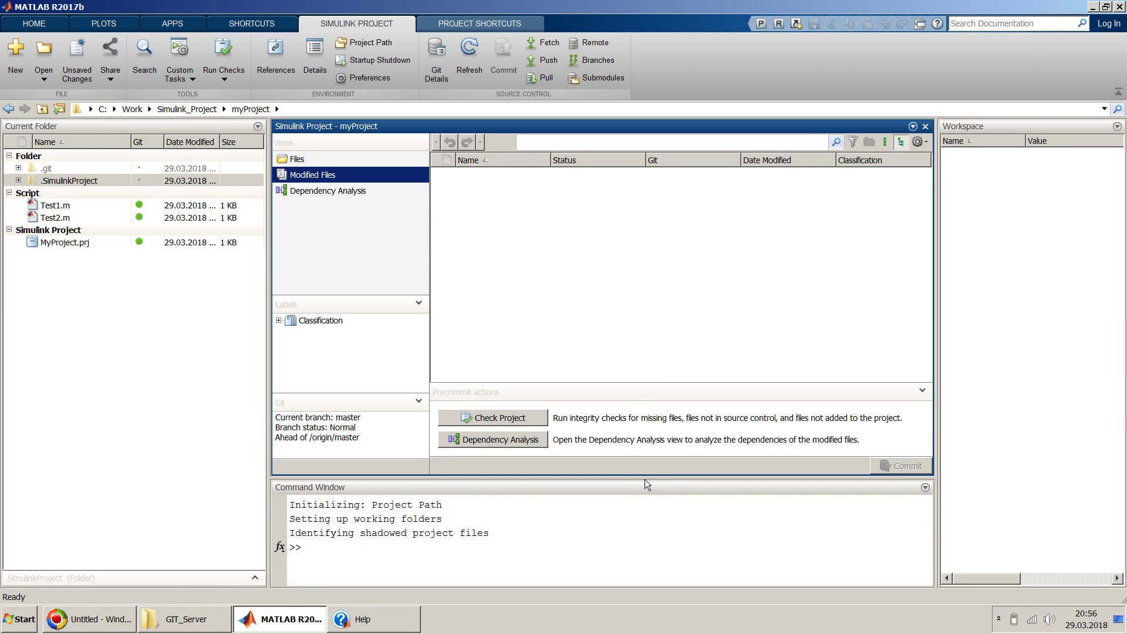
Enlarge the Command Window and launch a second MATLAB session with the command "!matlab &".
{"action": "left_click_drag", "start_coordinate": [646, 478], "coordinate": [649, 452]}
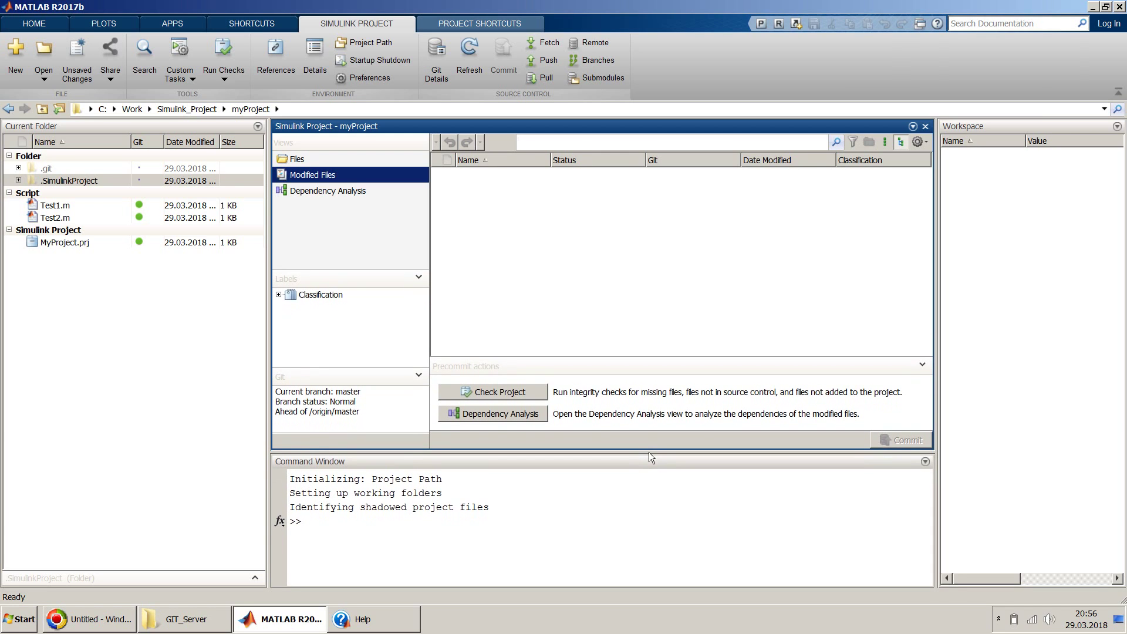
{"action": "left_click", "coordinate": [643, 521]}
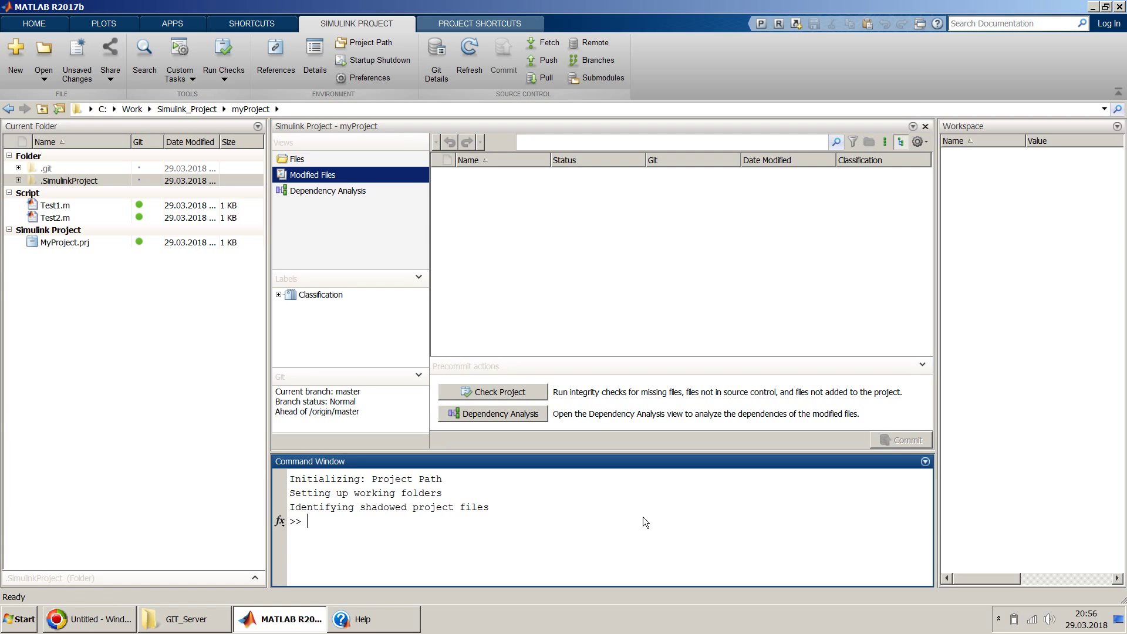
{"action": "type", "text": "!matlab"}
{"action": "type", "text": "&"}
{"action": "key", "text": "Return"}
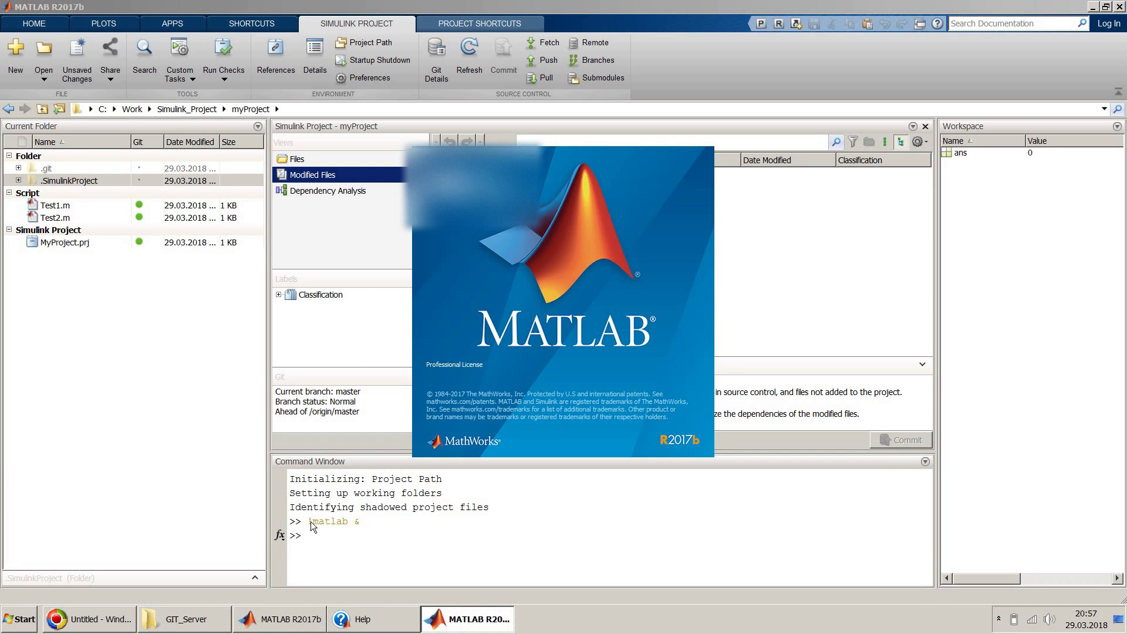
{"action": "left_click_drag", "start_coordinate": [311, 520], "coordinate": [302, 520]}
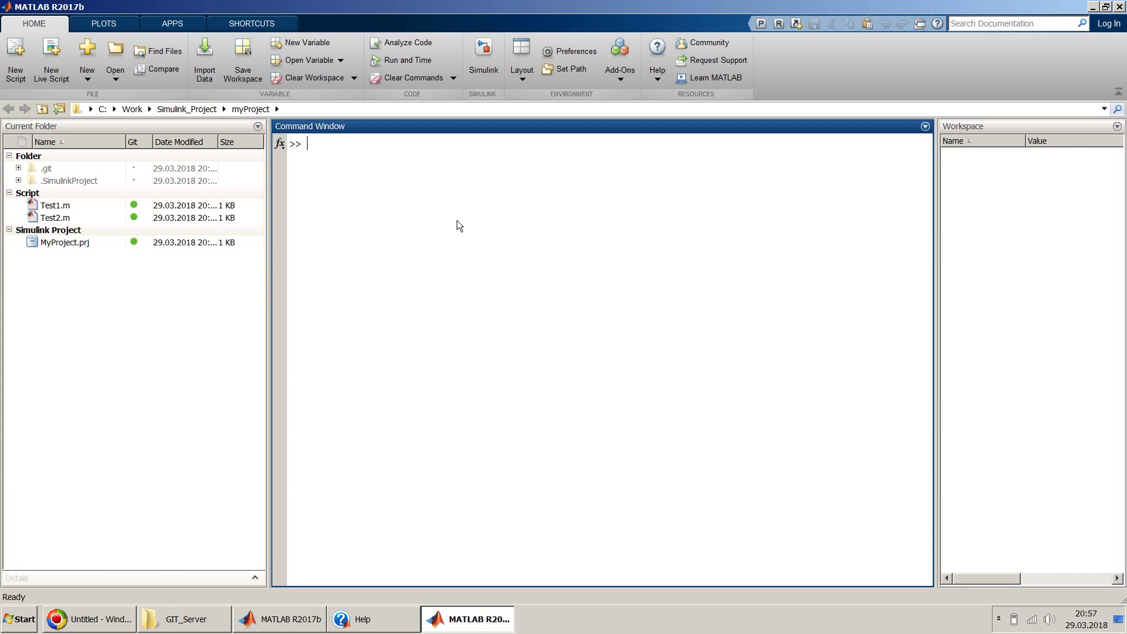
In the second MATLAB session, go up to the Simulink_Project folder and create a new folder named yourProject.
{"action": "left_click", "coordinate": [208, 111]}
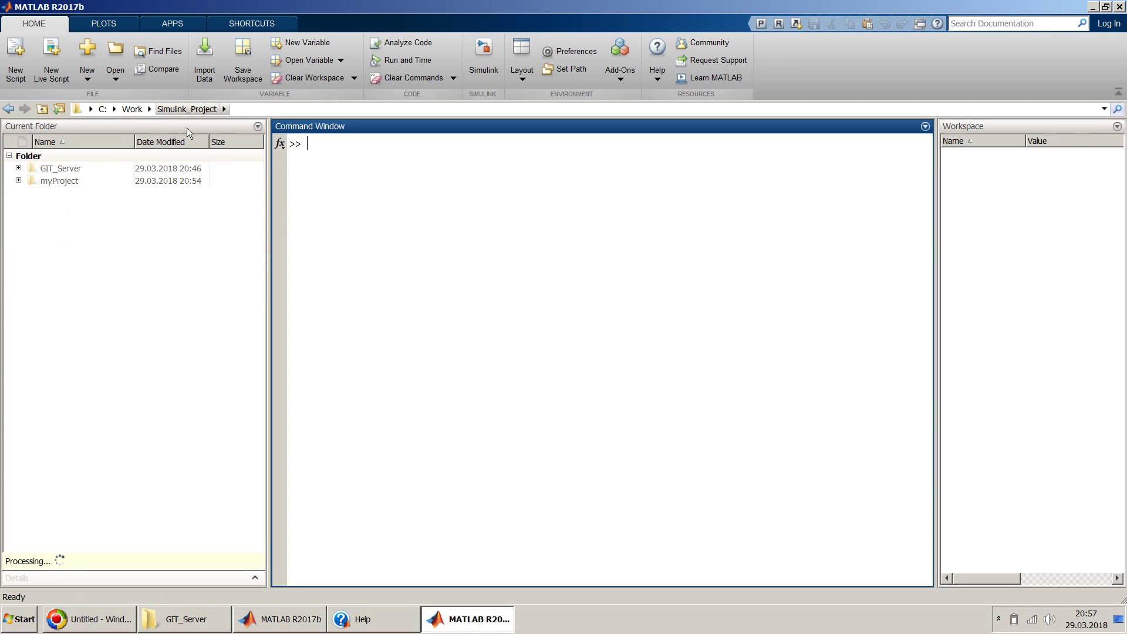
{"action": "right_click", "coordinate": [72, 232]}
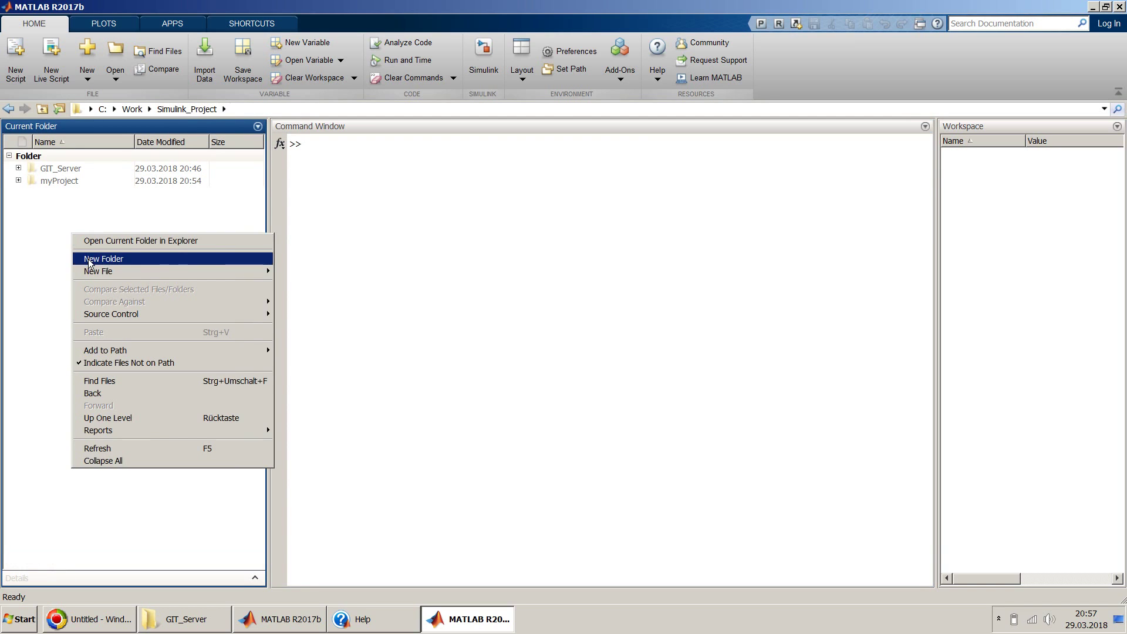
{"action": "left_click", "coordinate": [88, 260]}
{"action": "type", "text": "yourProject"}
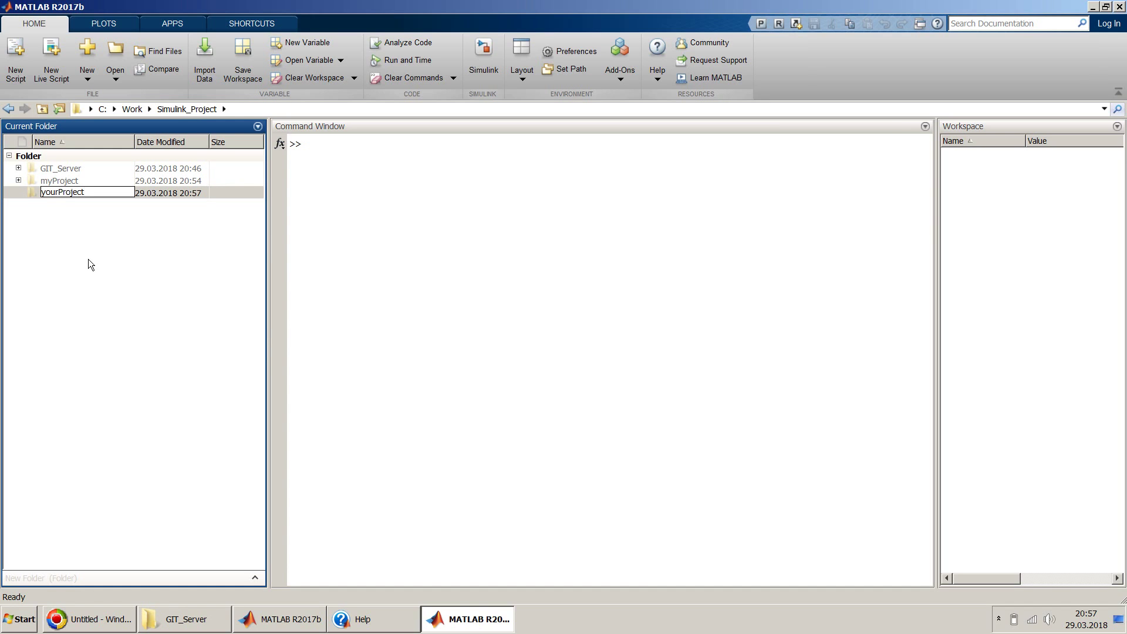
{"action": "key", "text": "Return"}
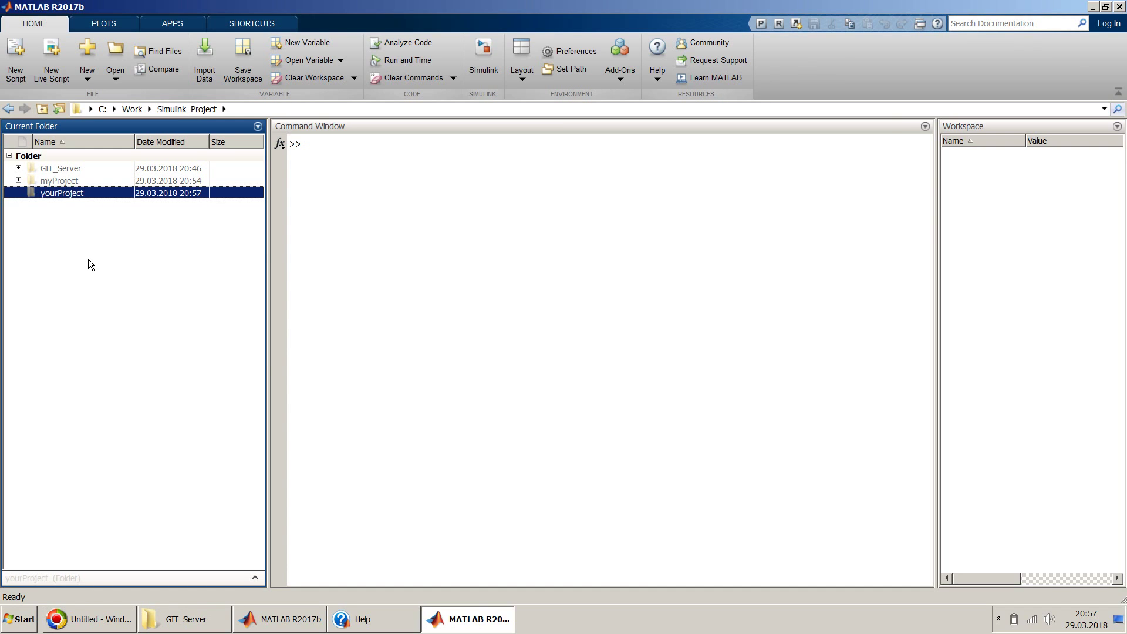
Return to the first MATLAB session, show the files of myProject and select Test1.m.
{"action": "left_click", "coordinate": [308, 620]}
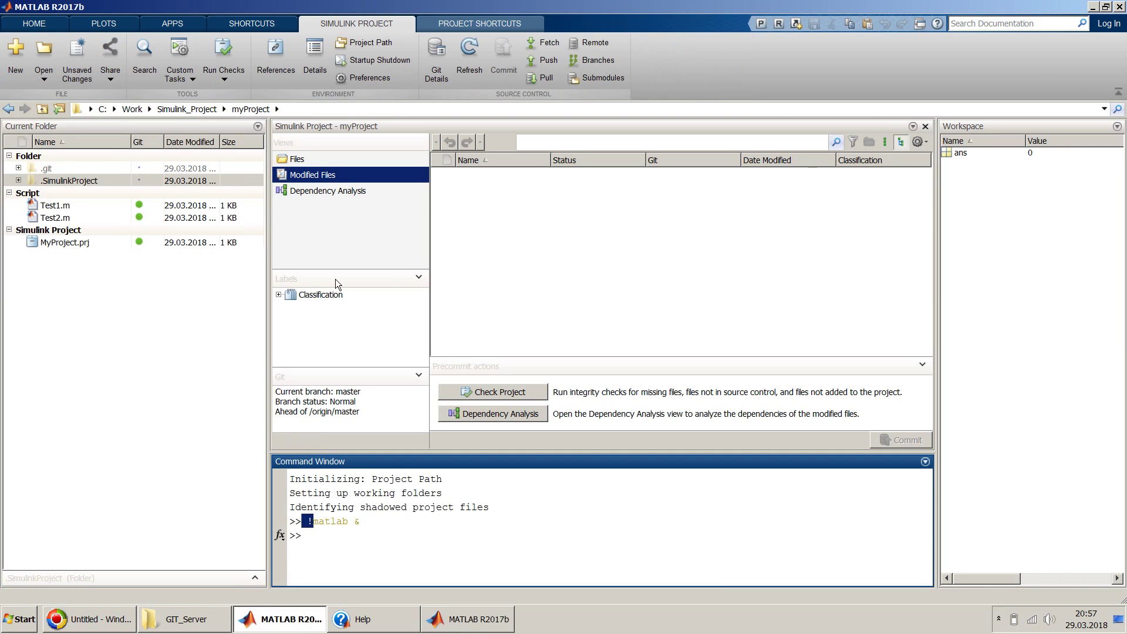
{"action": "left_click", "coordinate": [352, 161]}
{"action": "left_click", "coordinate": [482, 179]}
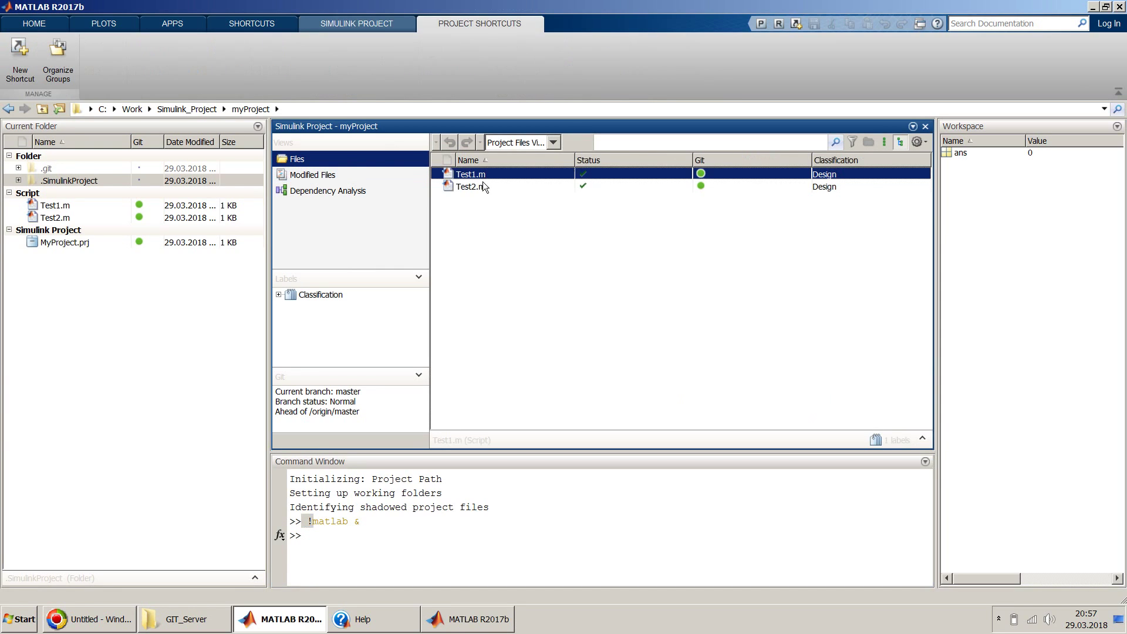
{"action": "left_click", "coordinate": [483, 184]}
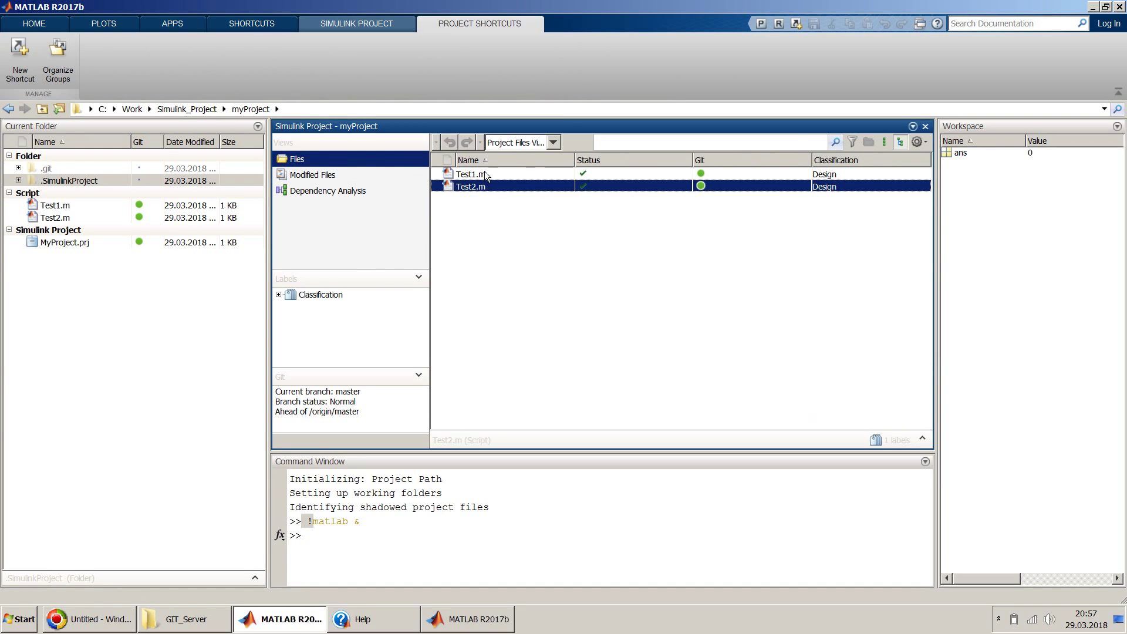
{"action": "left_click", "coordinate": [484, 171]}
{"action": "left_click", "coordinate": [485, 182]}
In the second MATLAB session, open the yourProject folder and start retrieving a Simulink Project from source control with Git integration.
{"action": "left_click", "coordinate": [466, 619]}
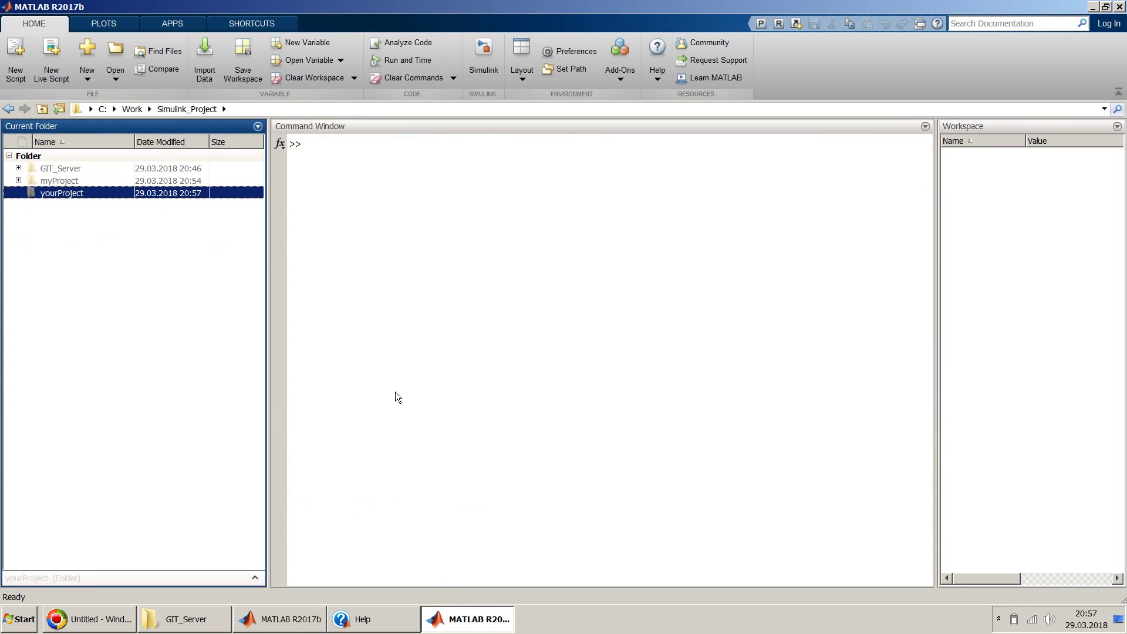
{"action": "double_click", "coordinate": [114, 192]}
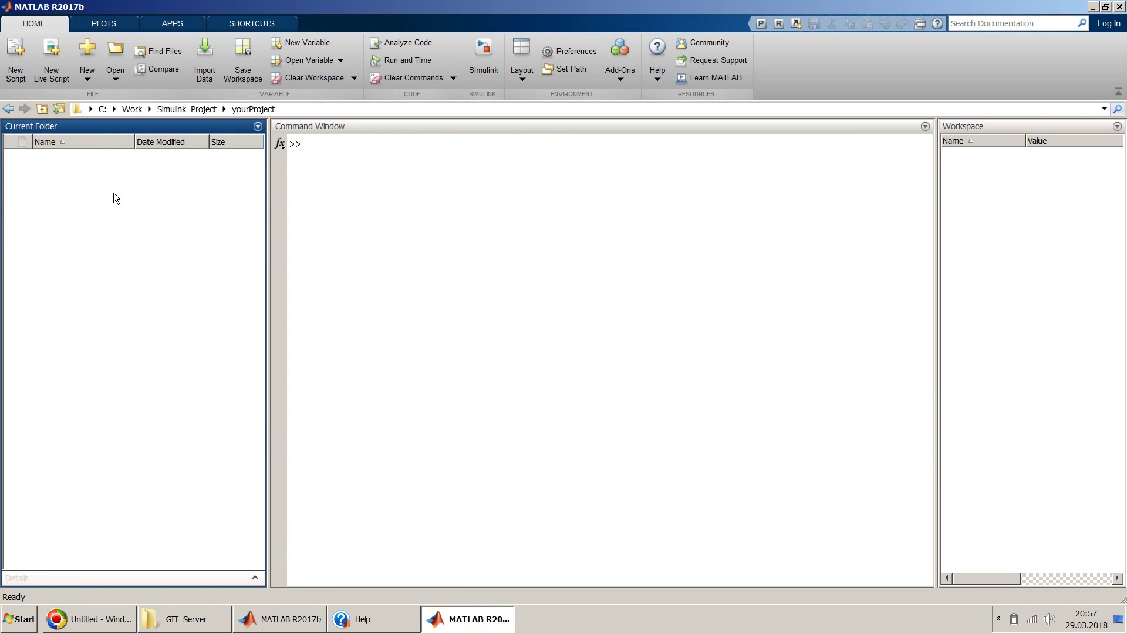
{"action": "left_click", "coordinate": [93, 82]}
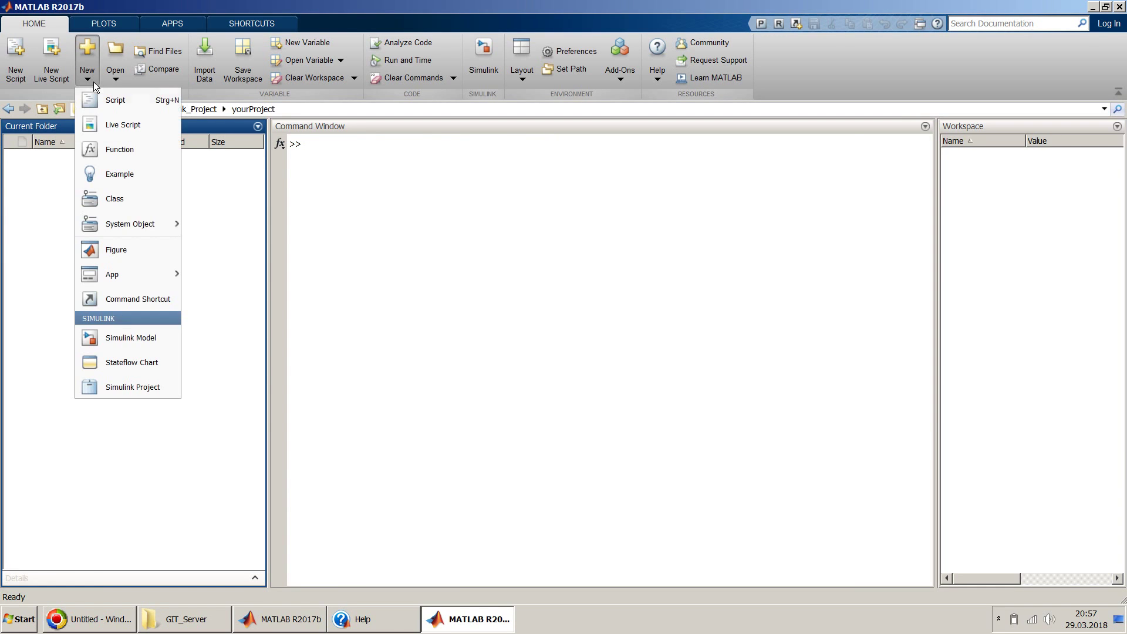
{"action": "left_click", "coordinate": [131, 386]}
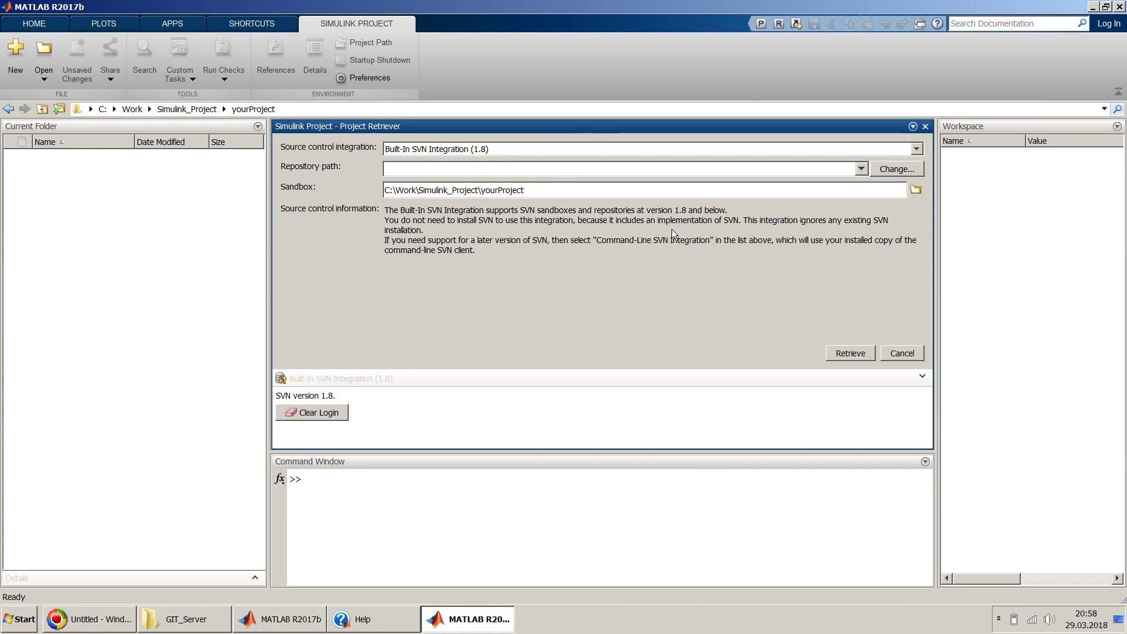
{"action": "left_click", "coordinate": [603, 150]}
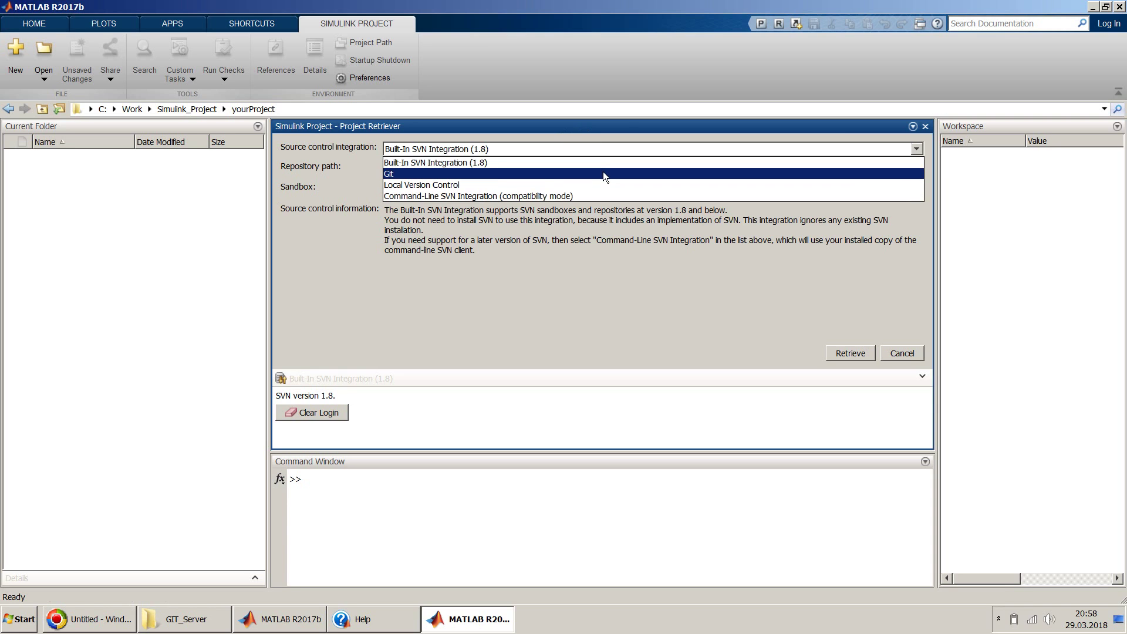
{"action": "left_click", "coordinate": [603, 175]}
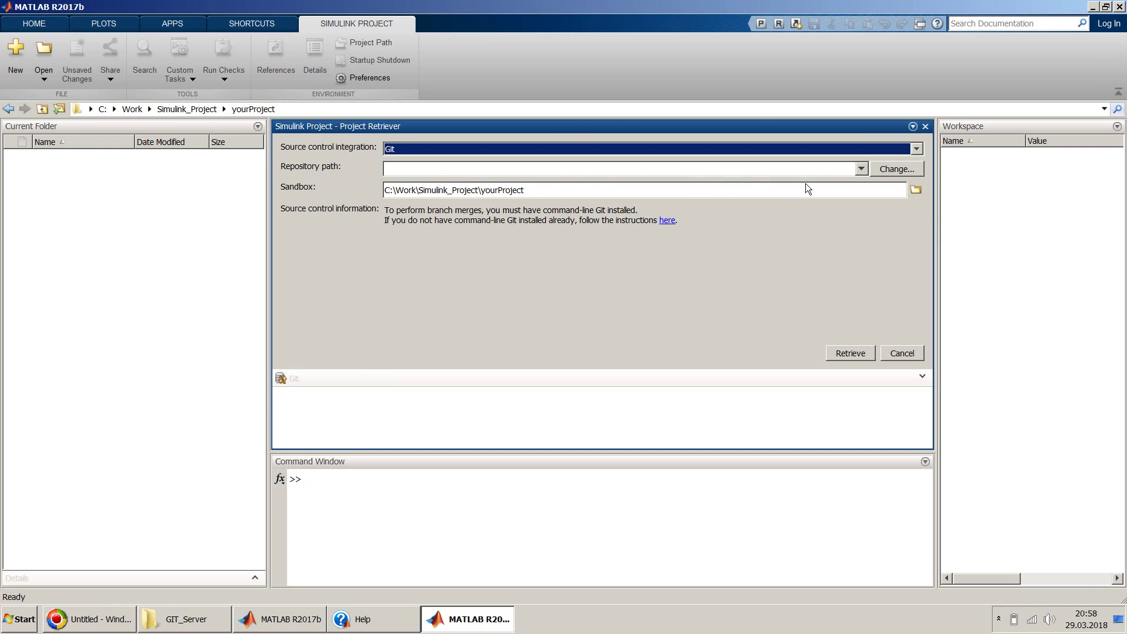
Set the repository path to C:\Work\Simulink_Project\GIT_Server and validate it.
{"action": "left_click", "coordinate": [884, 169]}
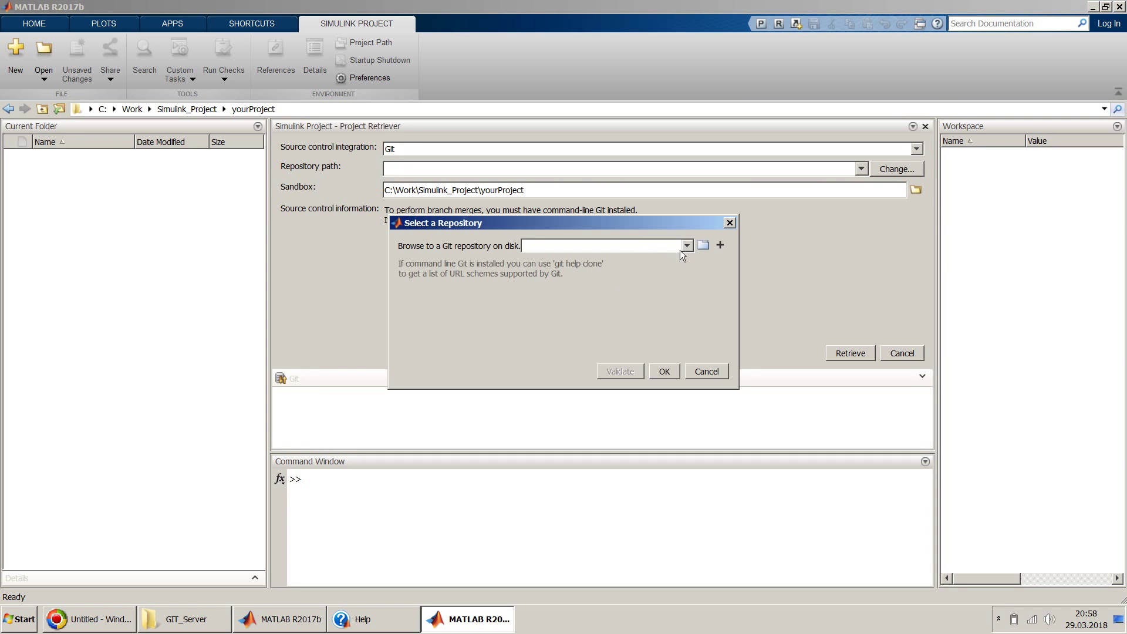
{"action": "type", "text": "C:\\Work\\Simulink_Project\\myProject"}
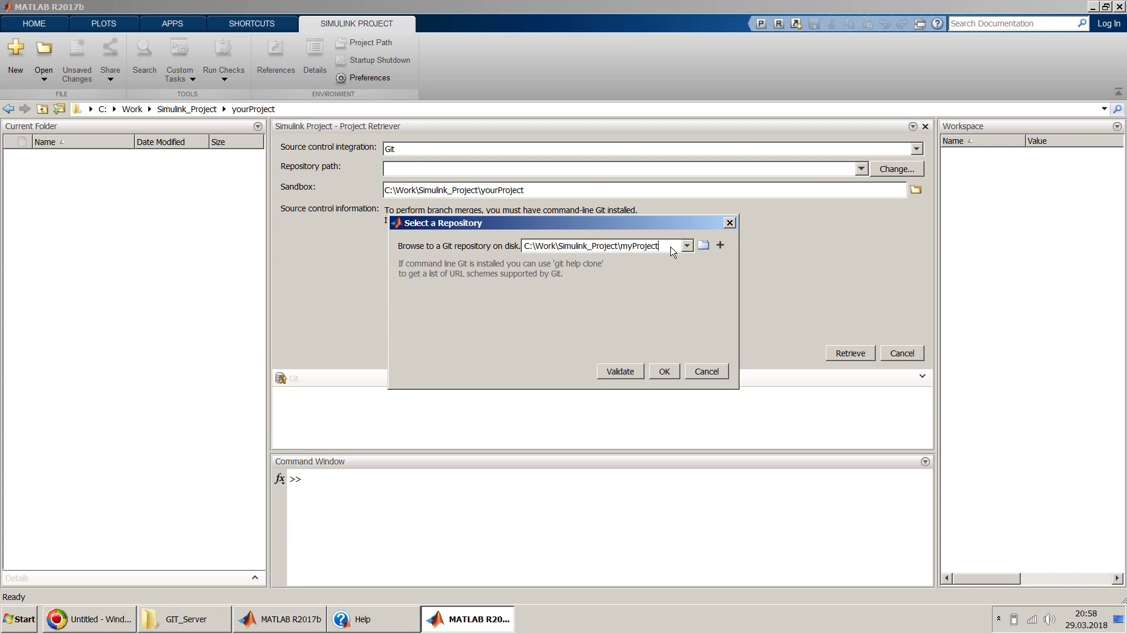
{"action": "key", "text": "BackSpace"}
{"action": "key", "text": "BackSpace"}
{"action": "key", "text": "BackSpace"}
{"action": "key", "text": "BackSpace"}
{"action": "key", "text": "BackSpace"}
{"action": "key", "text": "BackSpace"}
{"action": "key", "text": "BackSpace"}
{"action": "type", "text": "GIT_Server"}
{"action": "left_click", "coordinate": [621, 372]}
{"action": "left_click", "coordinate": [668, 370]}
Retrieve the repository into the yourProject sandbox and create a project named yourProject from it.
{"action": "left_click", "coordinate": [851, 352]}
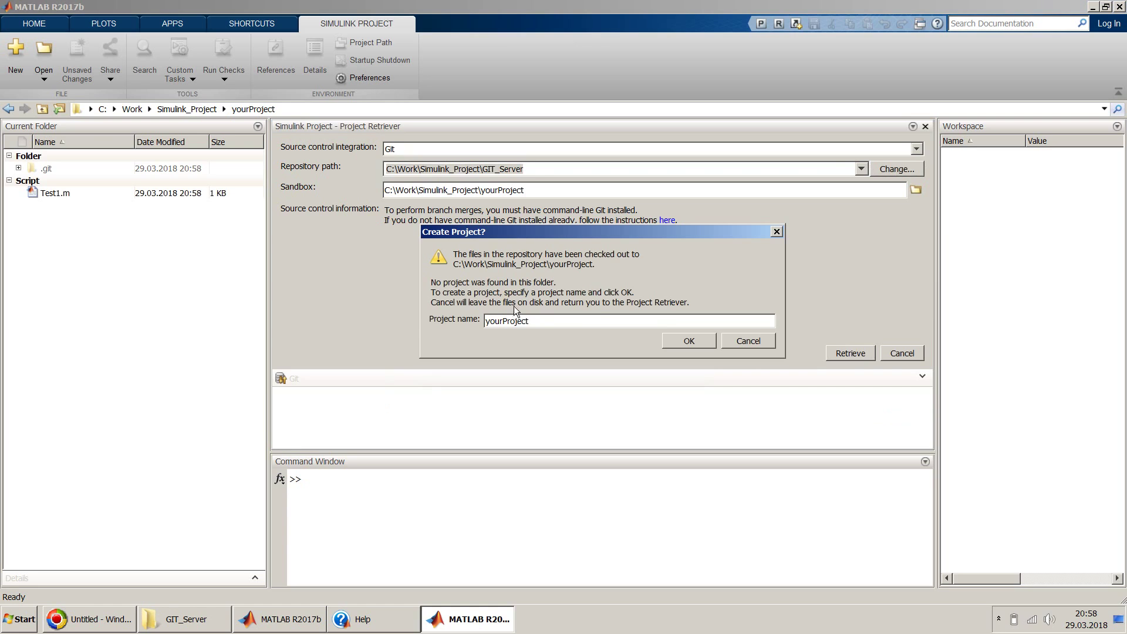
{"action": "left_click", "coordinate": [688, 341]}
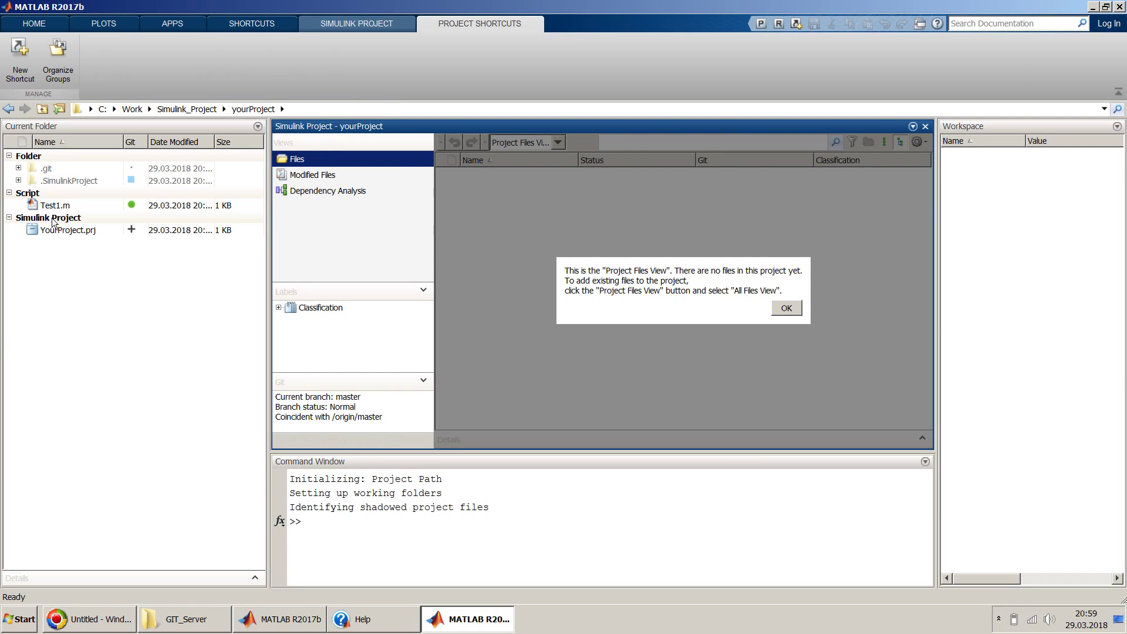
{"action": "left_click", "coordinate": [785, 309]}
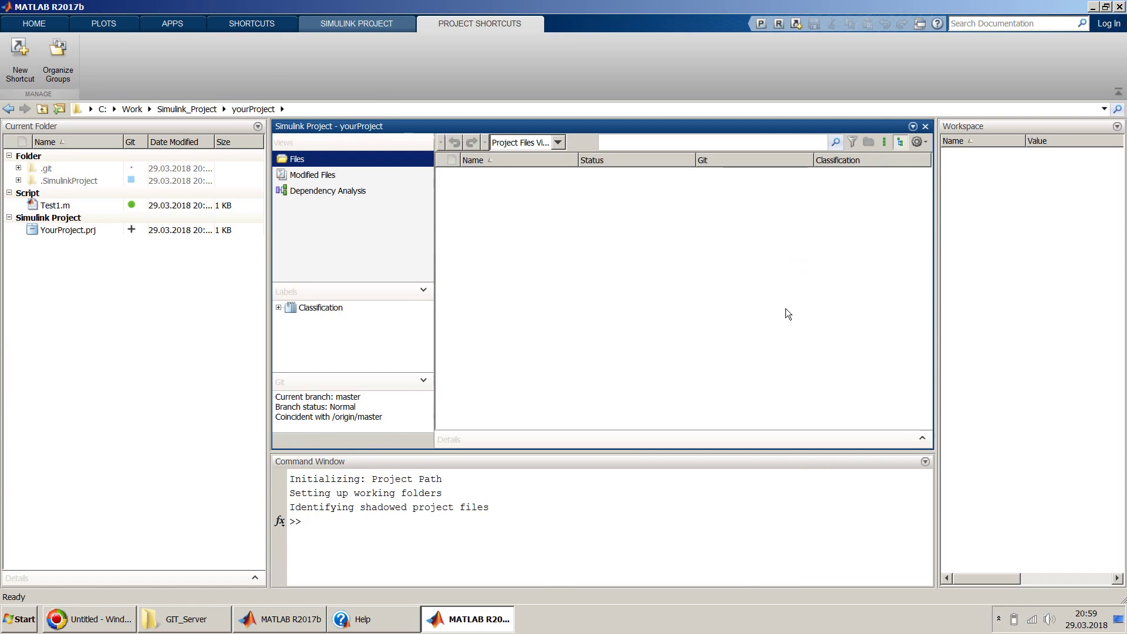
Return to the first MATLAB session, check myProject's modified files and push its commits to the remote repository.
{"action": "left_click", "coordinate": [320, 622]}
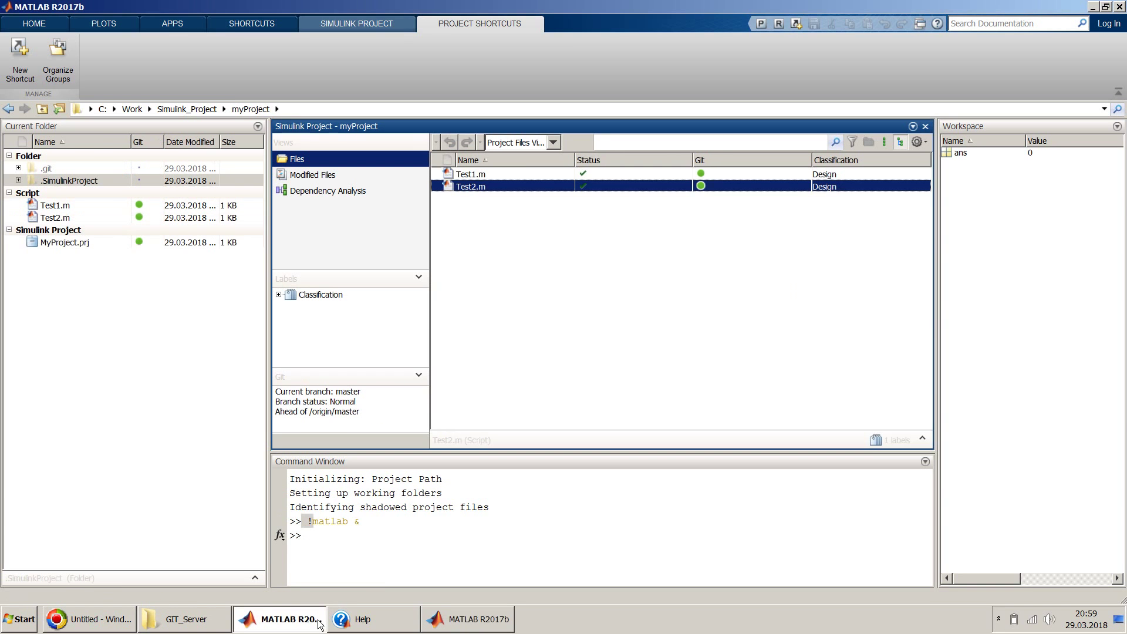
{"action": "left_click", "coordinate": [334, 172]}
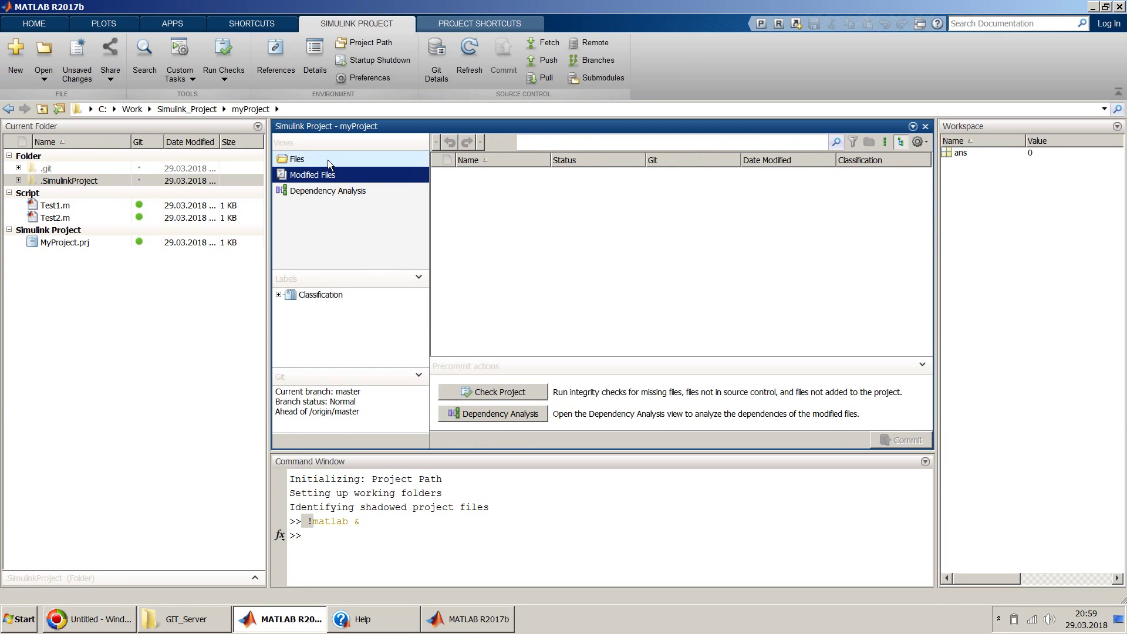
{"action": "left_click", "coordinate": [327, 159]}
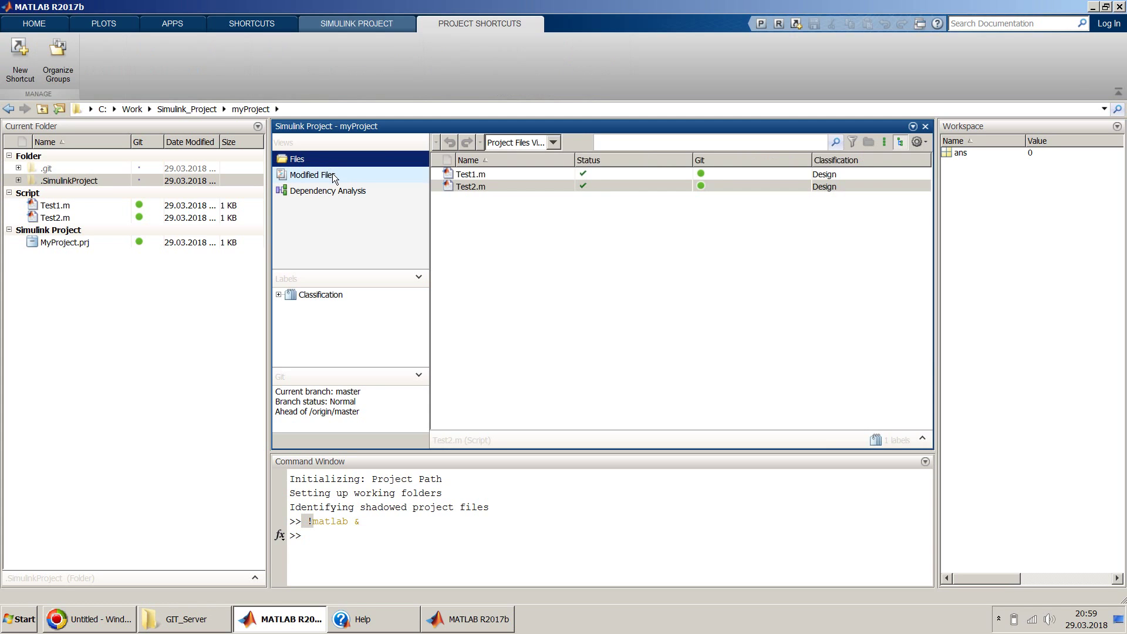
{"action": "left_click", "coordinate": [368, 27]}
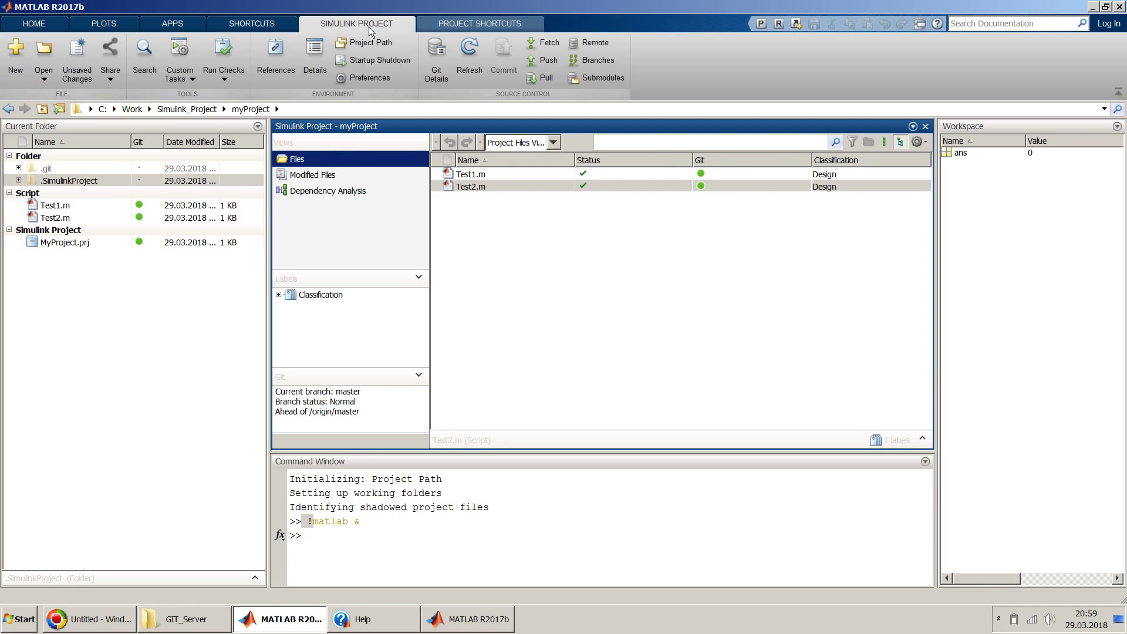
{"action": "left_click", "coordinate": [548, 61]}
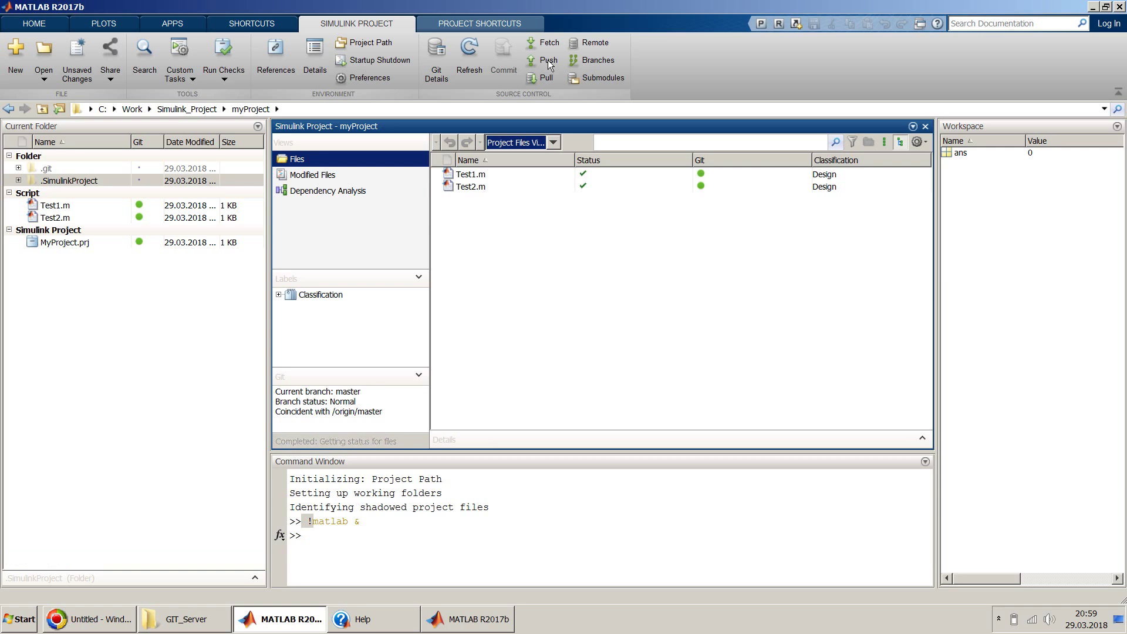
{"action": "left_click", "coordinate": [541, 58]}
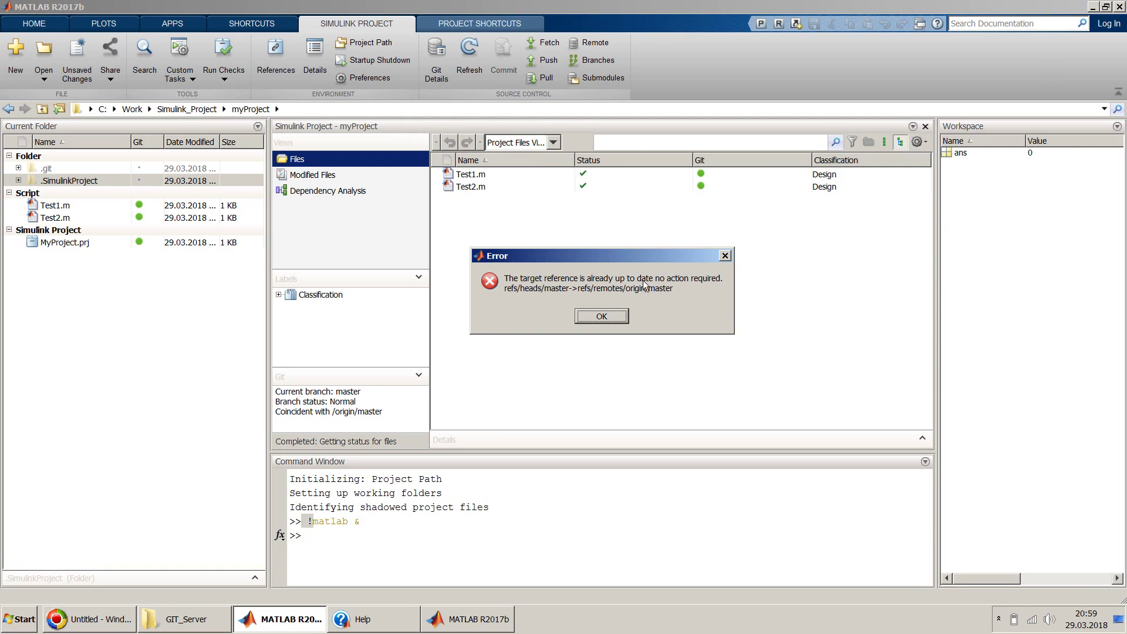
{"action": "left_click", "coordinate": [614, 318]}
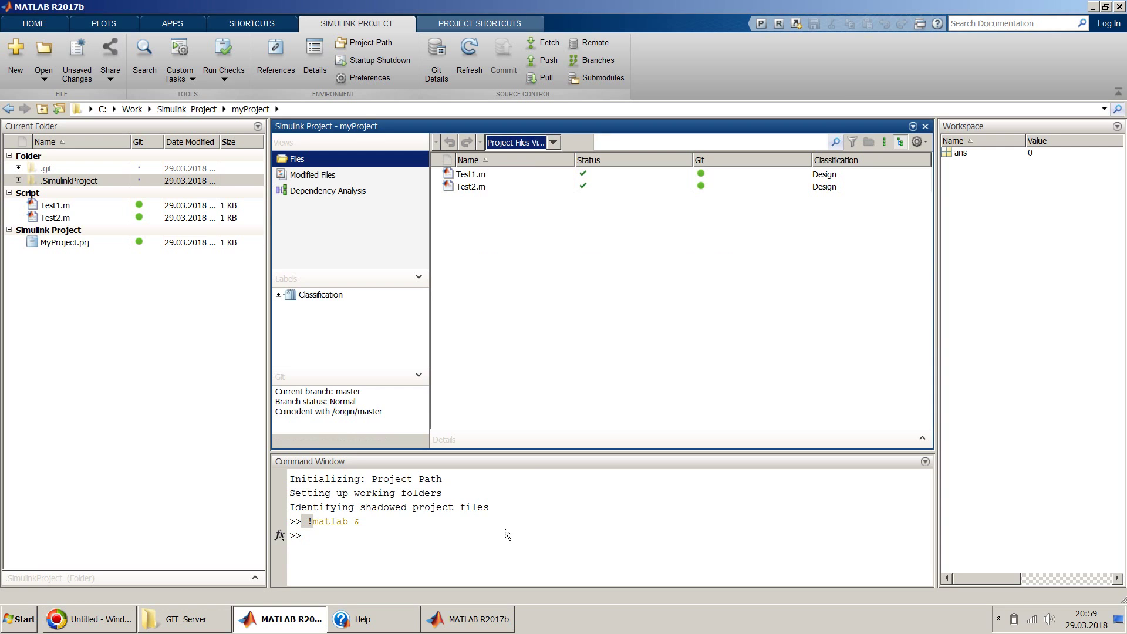
In the second MATLAB session, fetch the remote changes for yourProject and try to pull them in.
{"action": "left_click", "coordinate": [468, 621]}
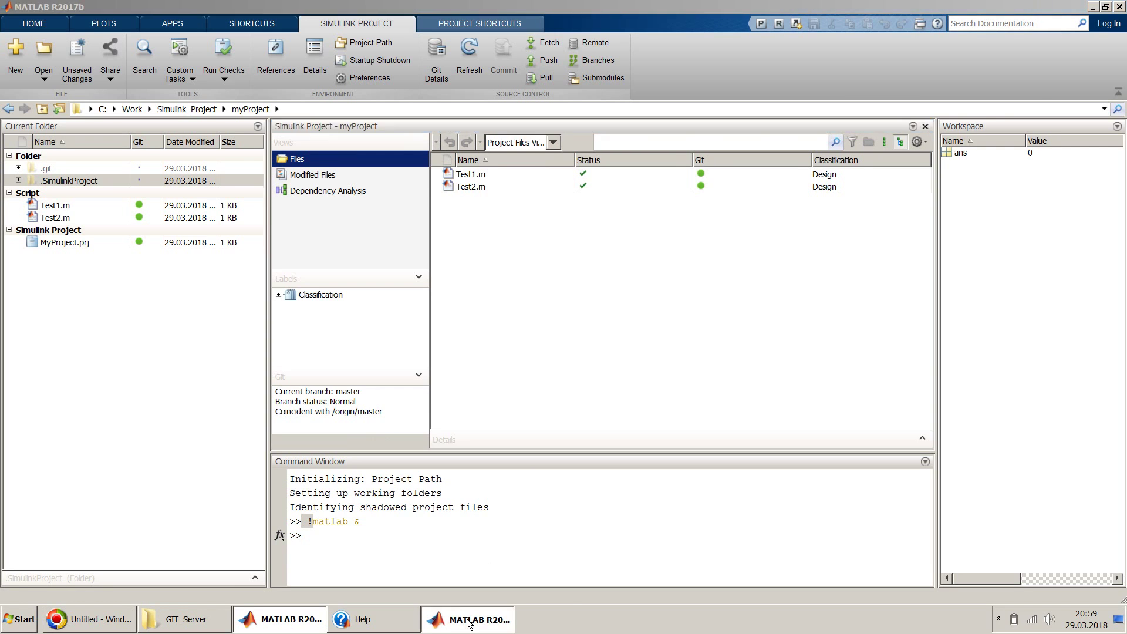
{"action": "left_click", "coordinate": [368, 24]}
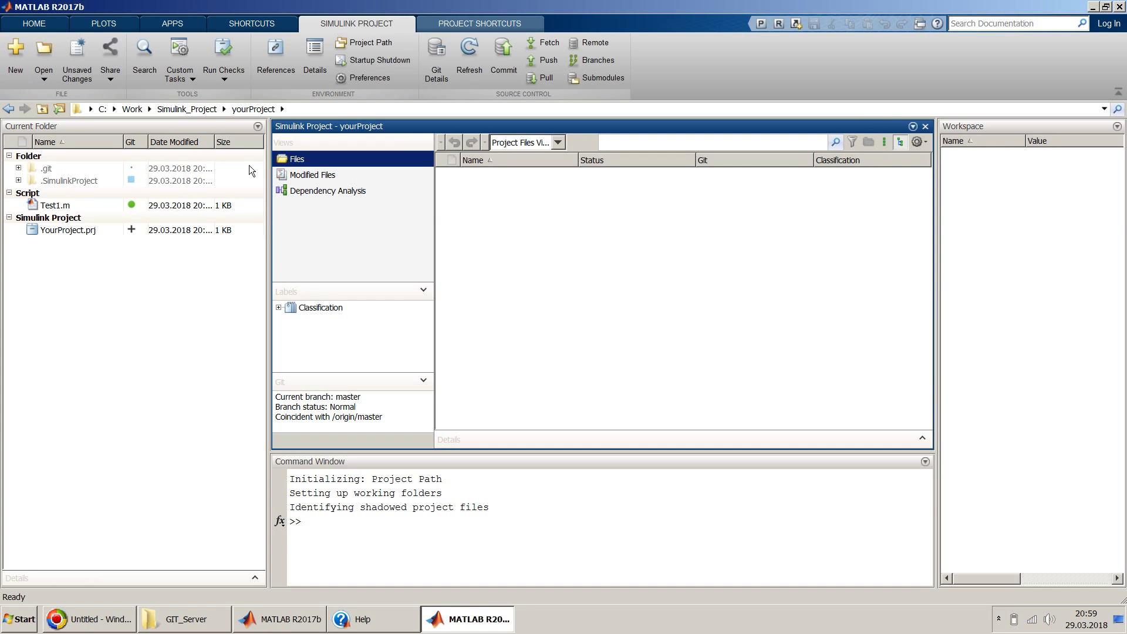
{"action": "left_click", "coordinate": [548, 42]}
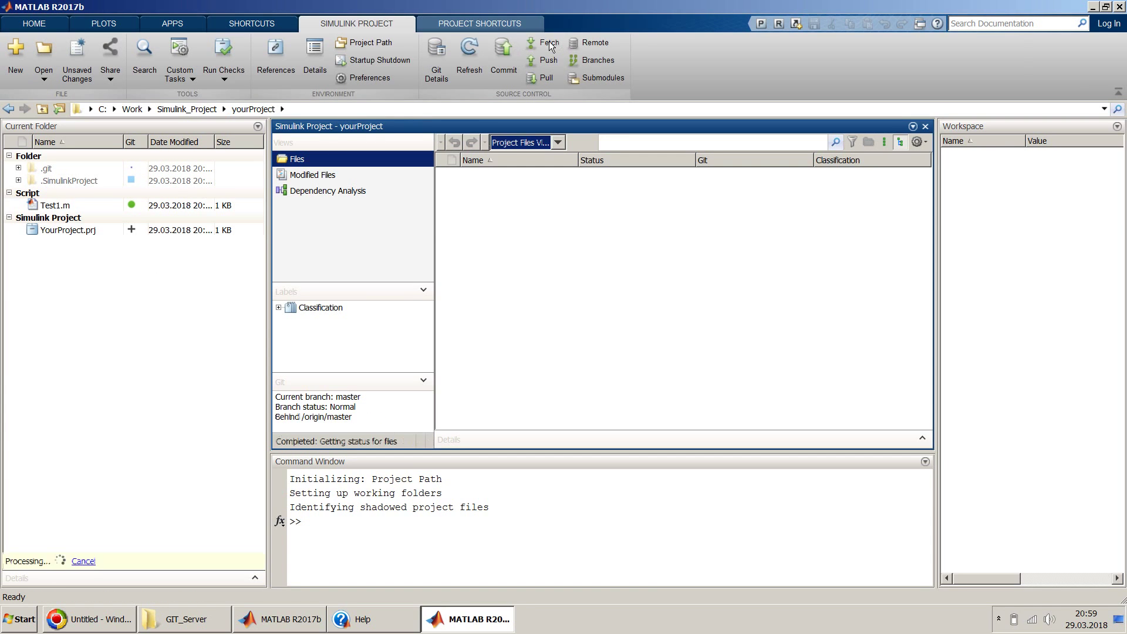
{"action": "left_click", "coordinate": [545, 77]}
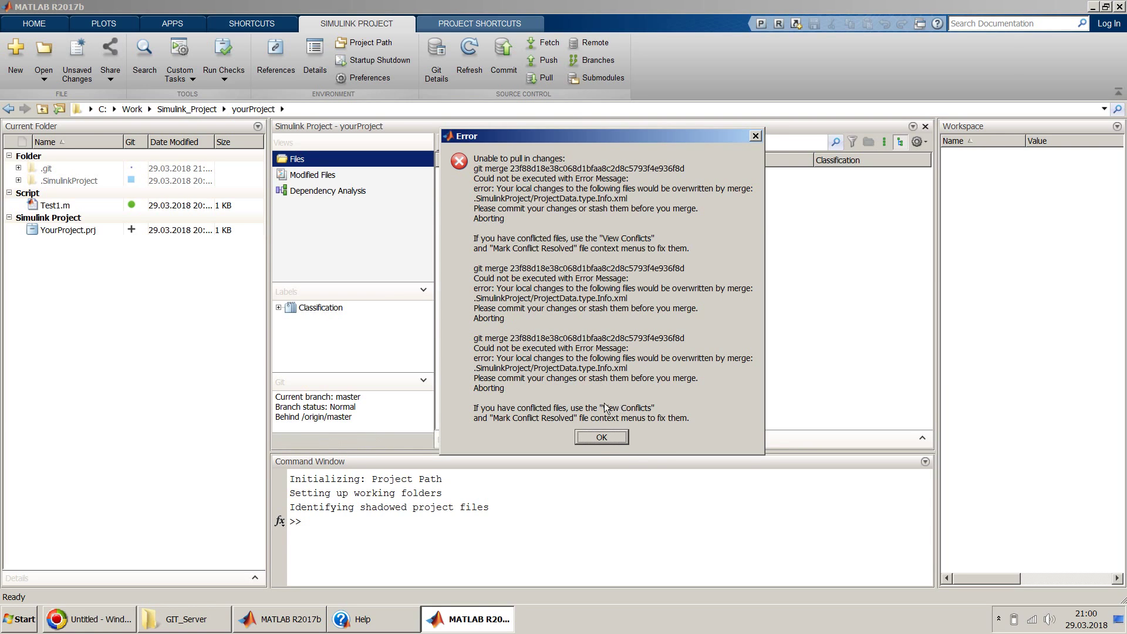
{"action": "left_click", "coordinate": [601, 438]}
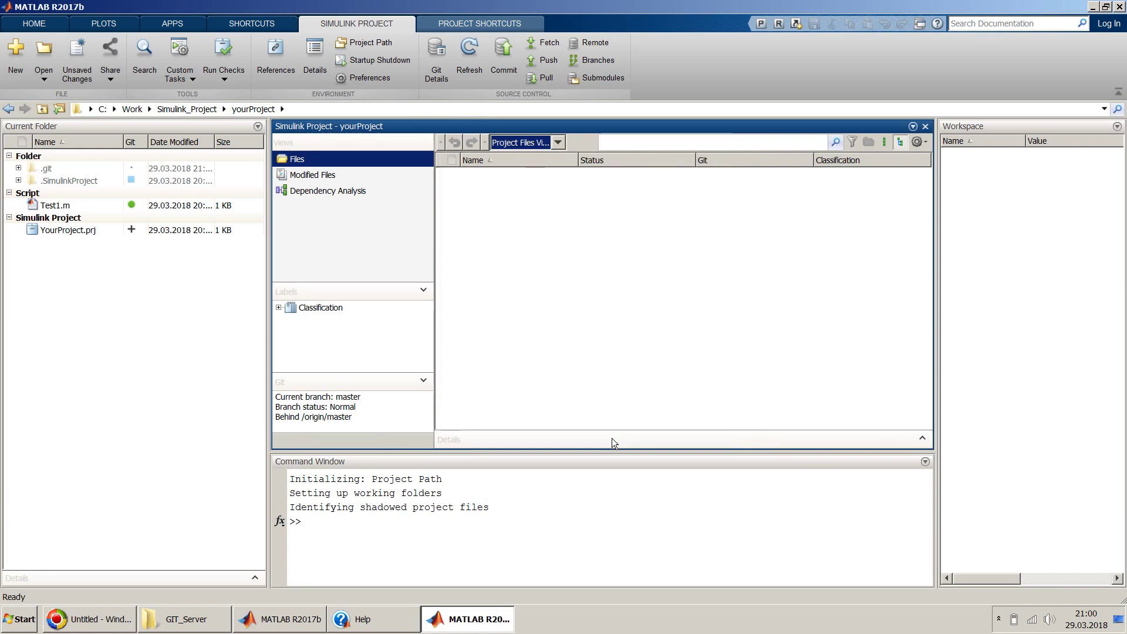
Commit yourProject's modified files with the comment "Project;Files commited" and try again to pull the remote changes.
{"action": "left_click", "coordinate": [330, 174]}
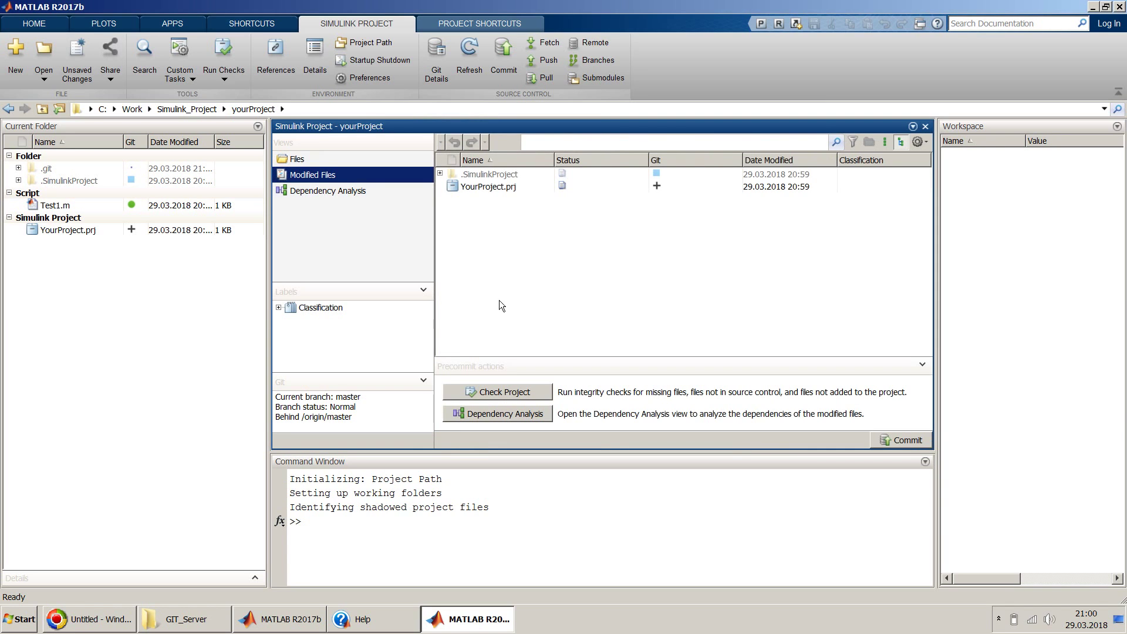
{"action": "left_click", "coordinate": [893, 442]}
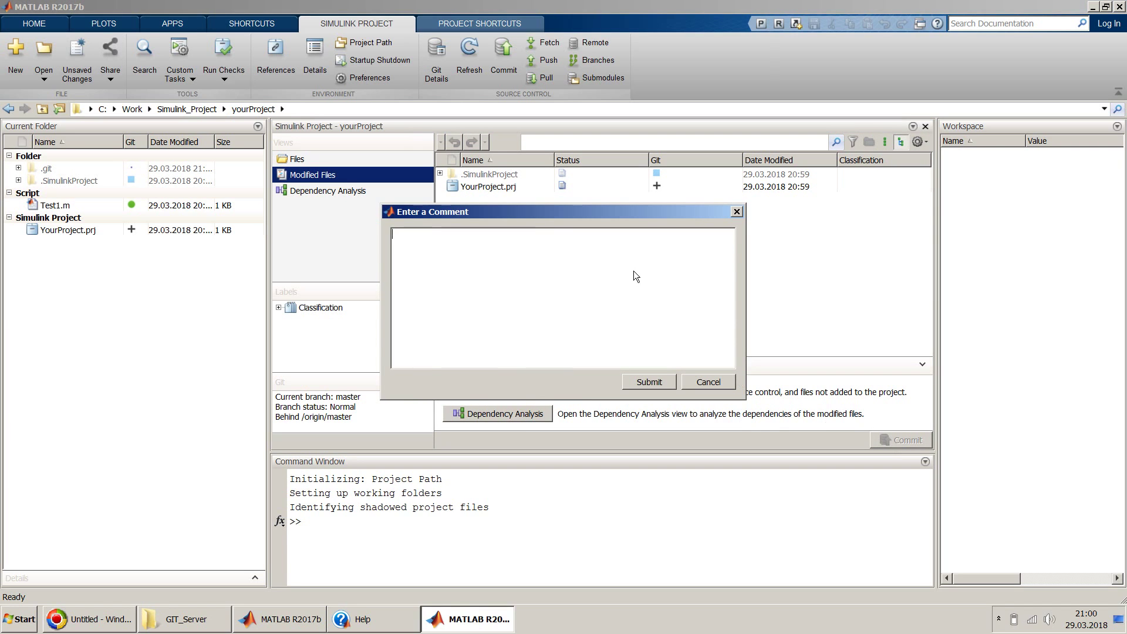
{"action": "type", "text": "Project;Files commited"}
{"action": "key", "text": "Return"}
{"action": "left_click", "coordinate": [651, 388]}
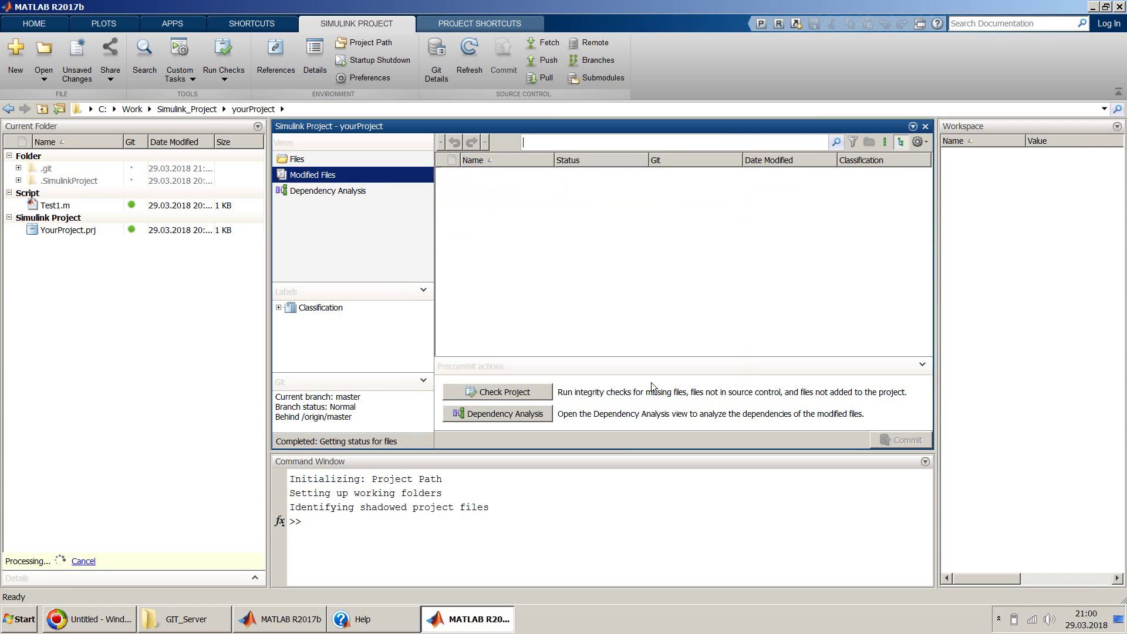
{"action": "left_click", "coordinate": [547, 78]}
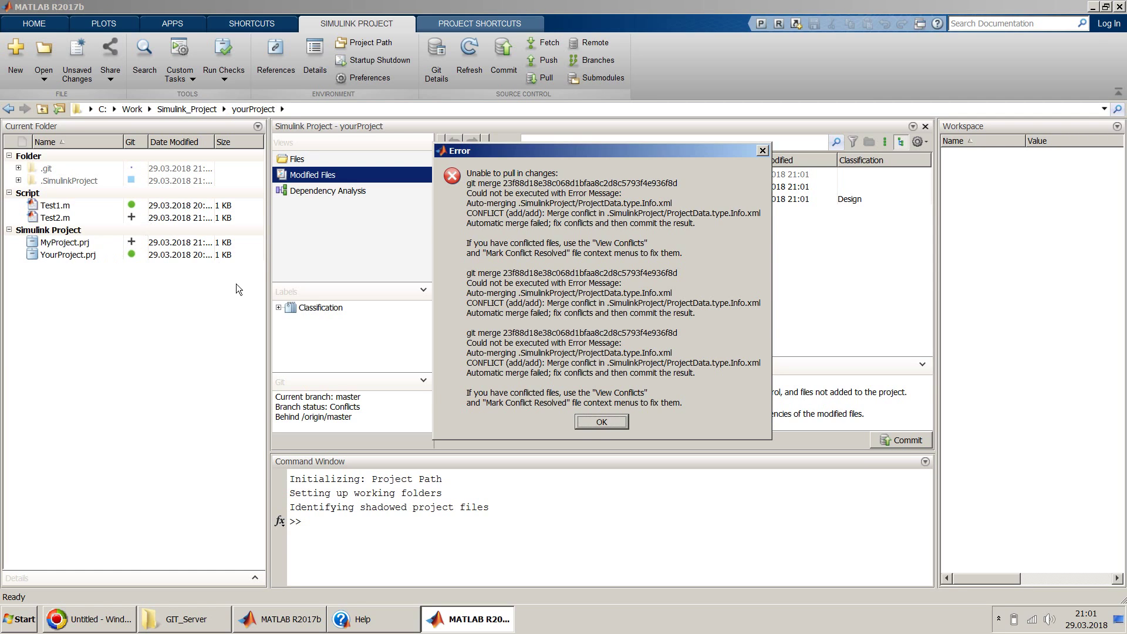
{"action": "left_click", "coordinate": [594, 423]}
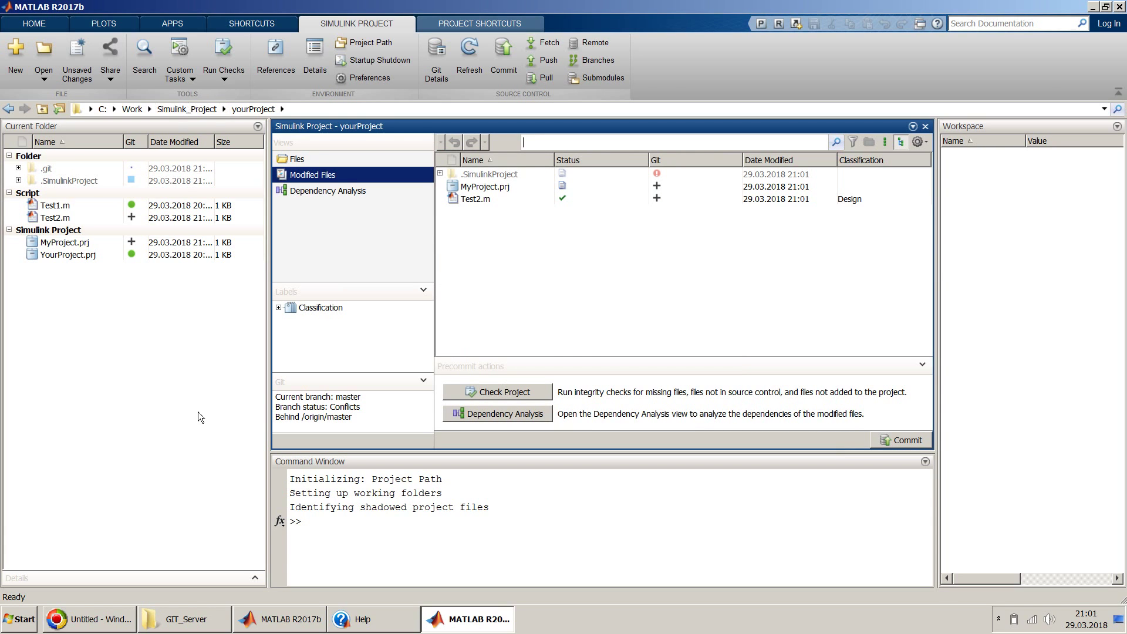
Switch to Windows Explorer, go up to the Simulink_Project folder and create a new folder named myWorld.
{"action": "left_click", "coordinate": [183, 622]}
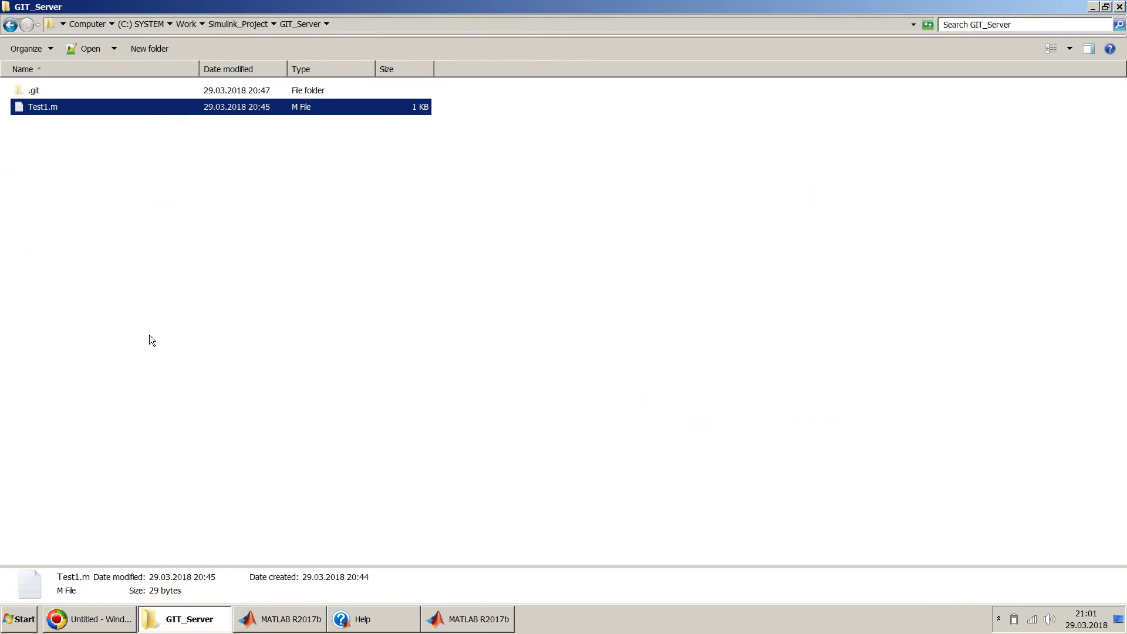
{"action": "left_click", "coordinate": [149, 335]}
{"action": "left_click", "coordinate": [241, 25]}
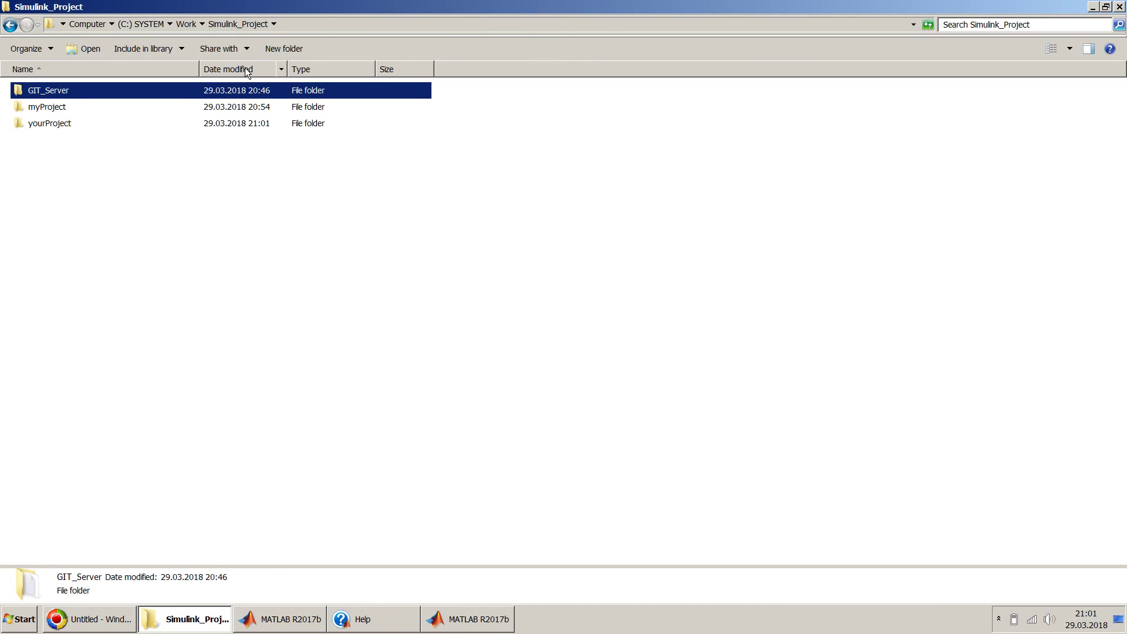
{"action": "left_click", "coordinate": [283, 50]}
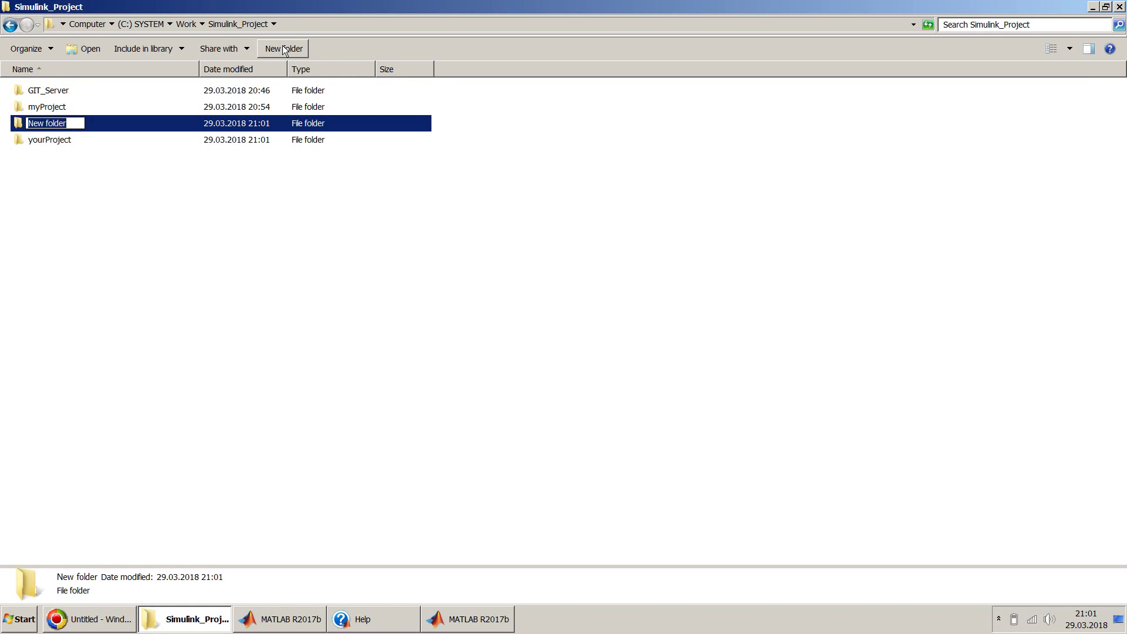
{"action": "type", "text": "wor"}
{"action": "key", "text": "BackSpace"}
{"action": "key", "text": "BackSpace"}
{"action": "key", "text": "BackSpace"}
{"action": "type", "text": "myWorld"}
{"action": "key", "text": "Return"}
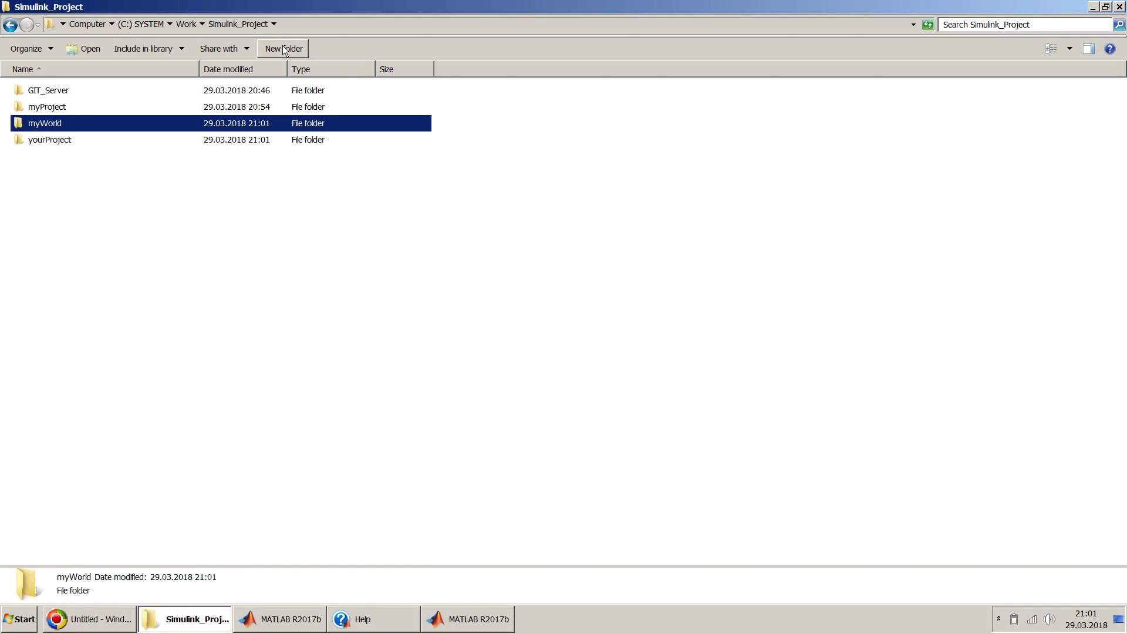
Open the new myWorld folder and copy its full path, C:\Work\Simulink_Project\myWorld.
{"action": "key", "text": "Return"}
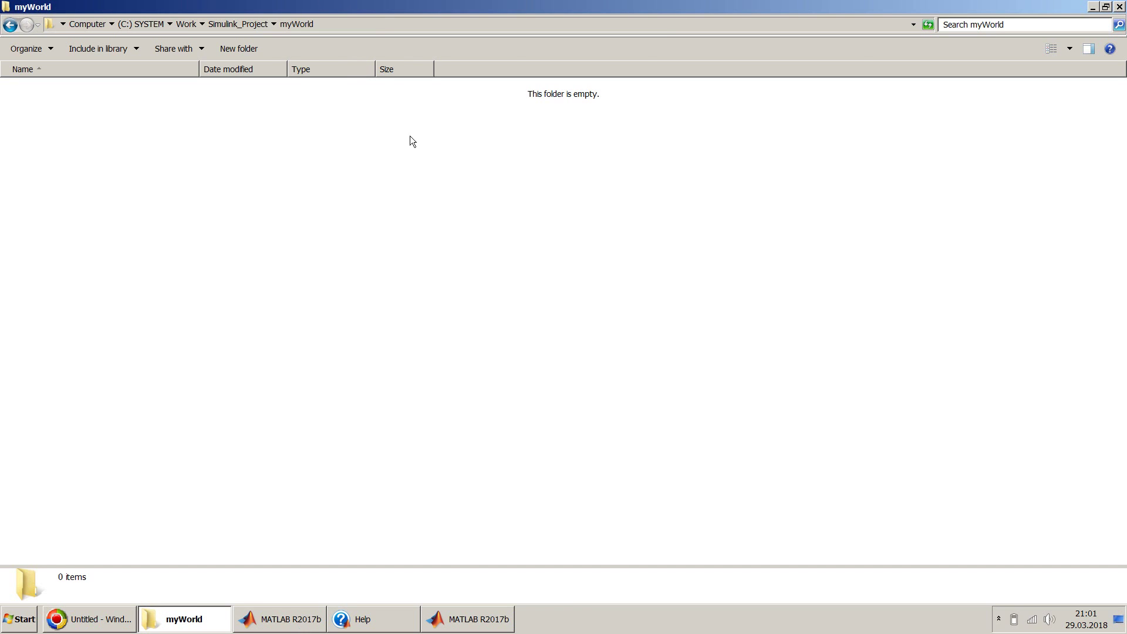
{"action": "left_click", "coordinate": [445, 26]}
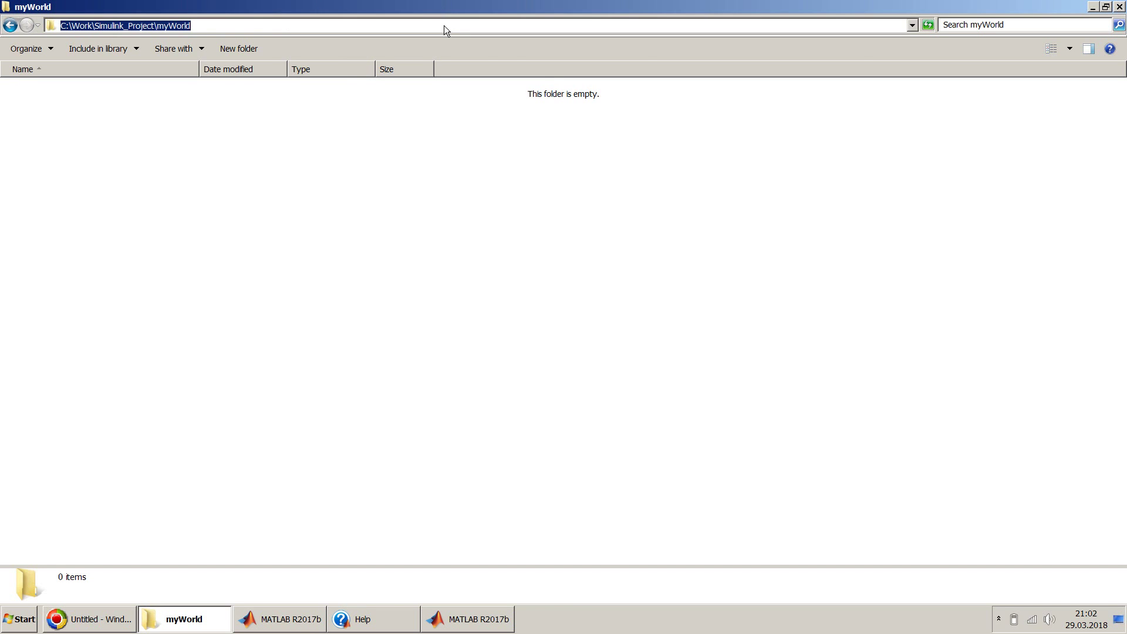
{"action": "left_click", "coordinate": [403, 240]}
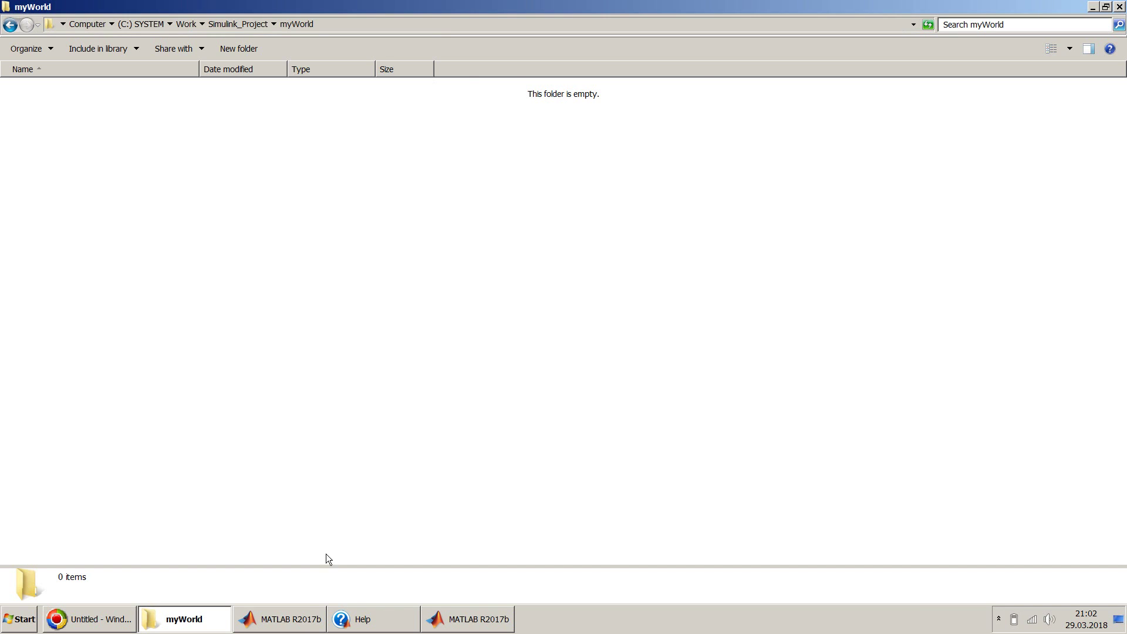
Switch to the first MATLAB session and try to push myProject to the remote repository again.
{"action": "left_click", "coordinate": [291, 628]}
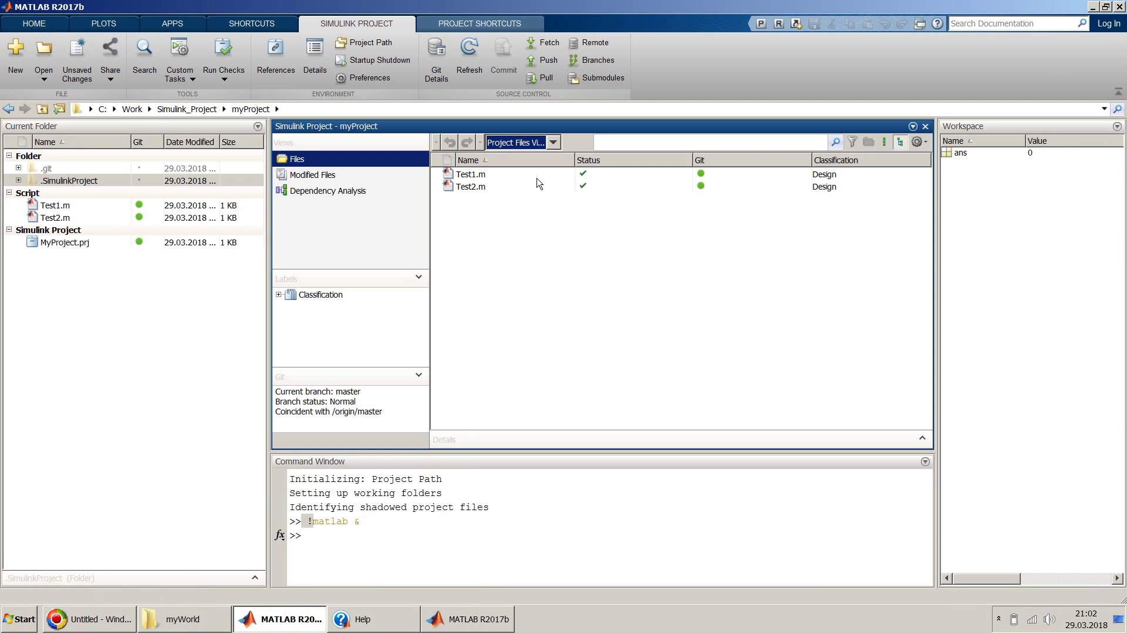
{"action": "left_click", "coordinate": [547, 59]}
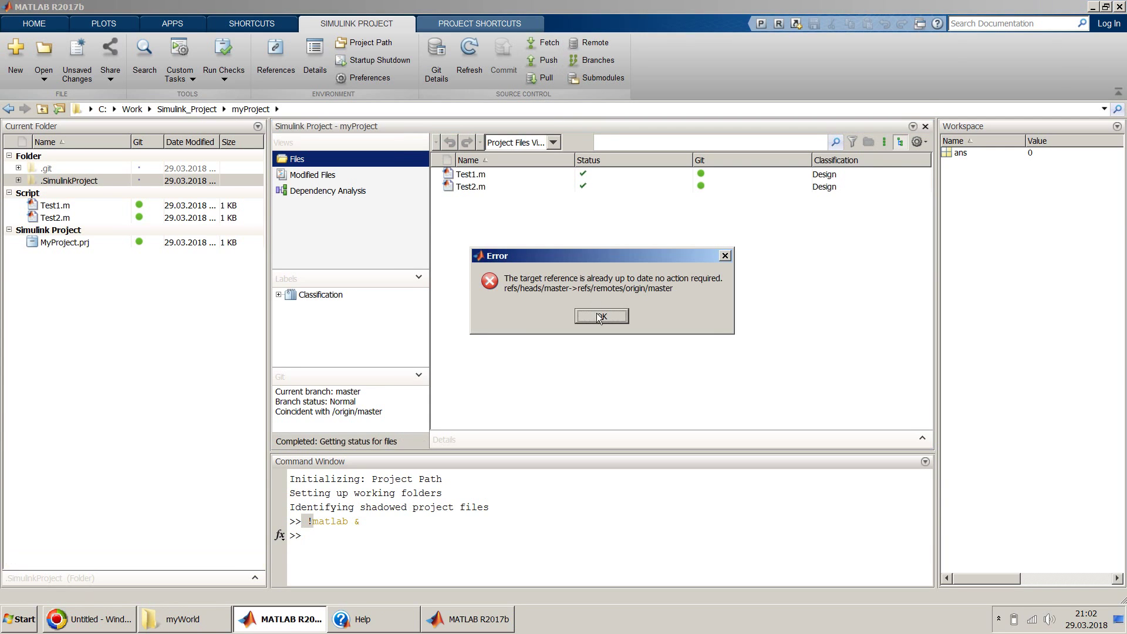
{"action": "left_click", "coordinate": [598, 317]}
Launch another MATLAB session with the command !matlab & and set its current folder to C:\Work\Simulink_Project\myWorld.
{"action": "left_click", "coordinate": [545, 502]}
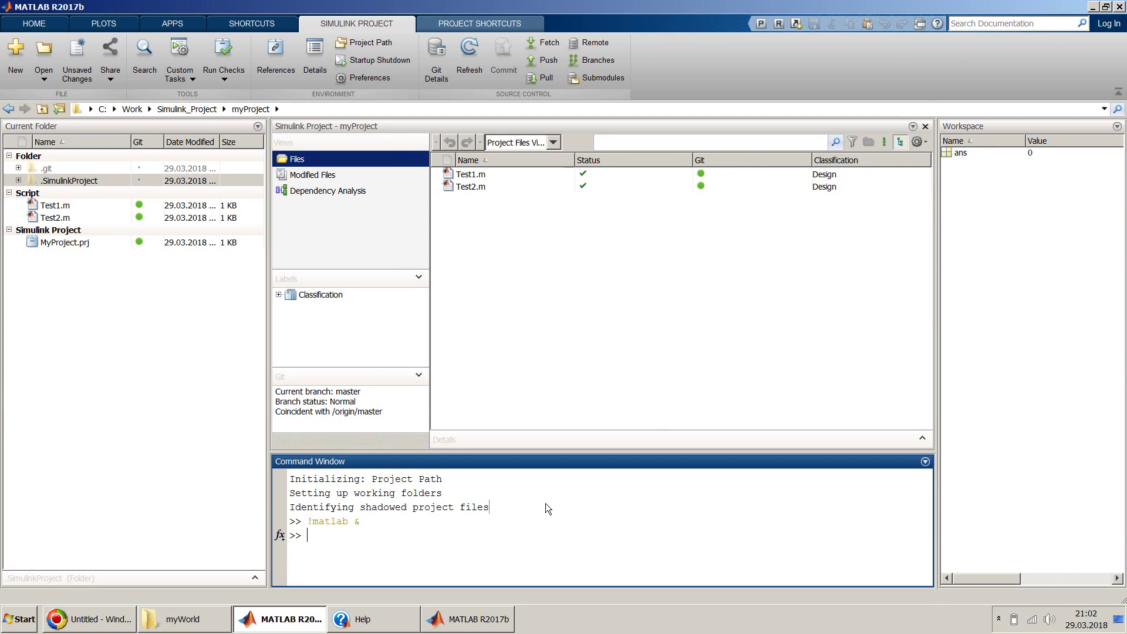
{"action": "key", "text": "Return"}
{"action": "key", "text": "Up"}
{"action": "key", "text": "Return"}
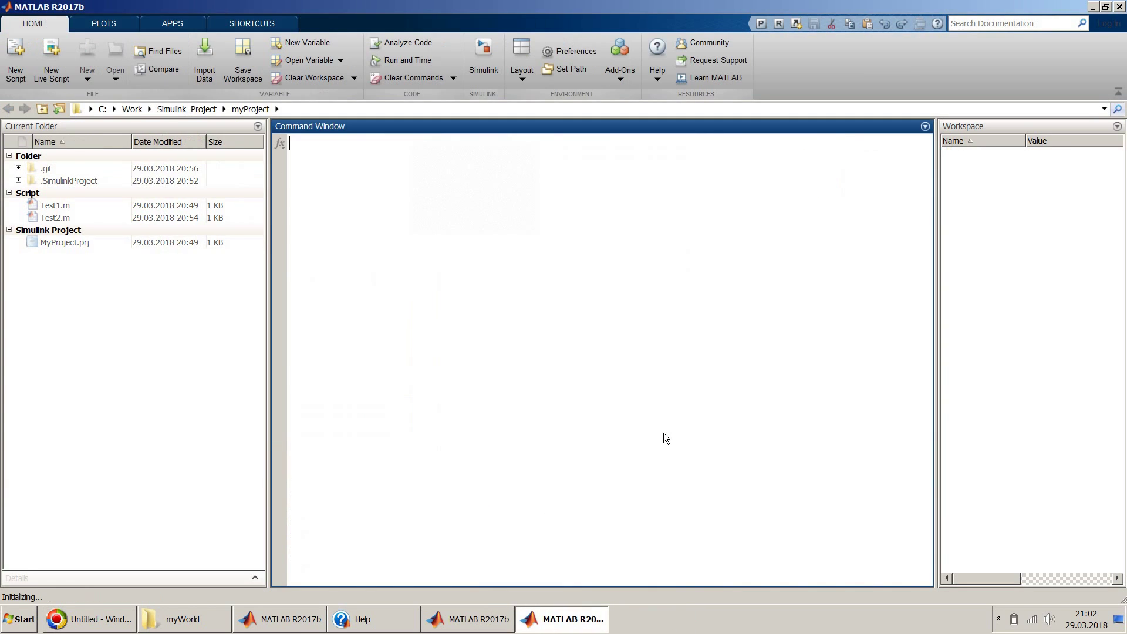
{"action": "left_click", "coordinate": [593, 109]}
{"action": "type", "text": "C:\\Work\\Simulink_Project\\myWorld"}
{"action": "key", "text": "Return"}
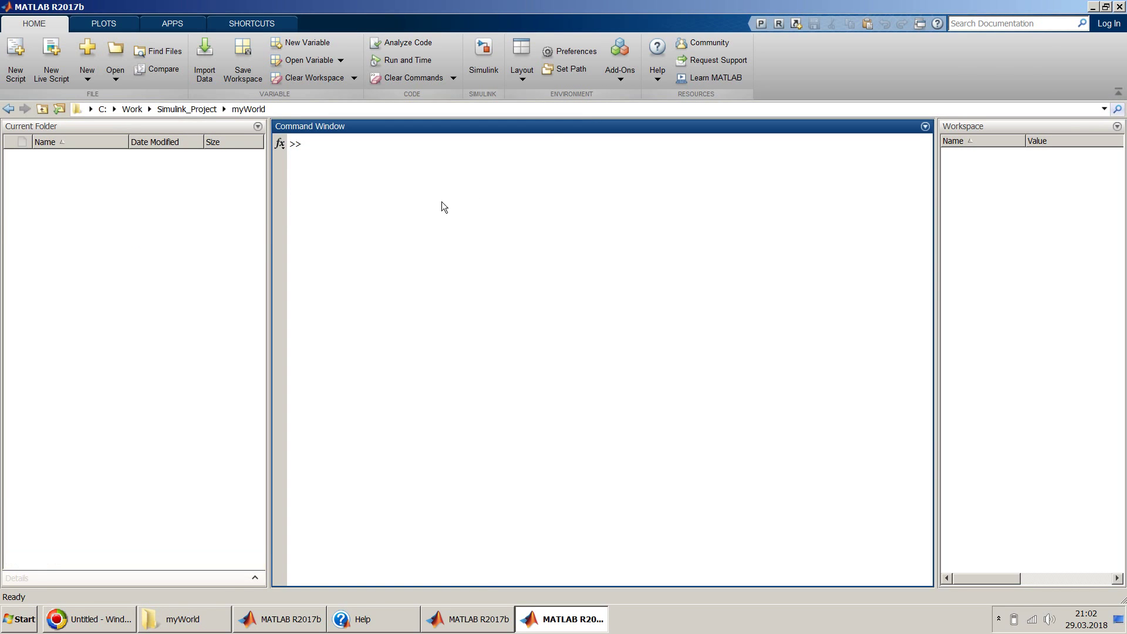
Start a new Simulink Project from source control and choose Git as the source control integration.
{"action": "left_click", "coordinate": [87, 73]}
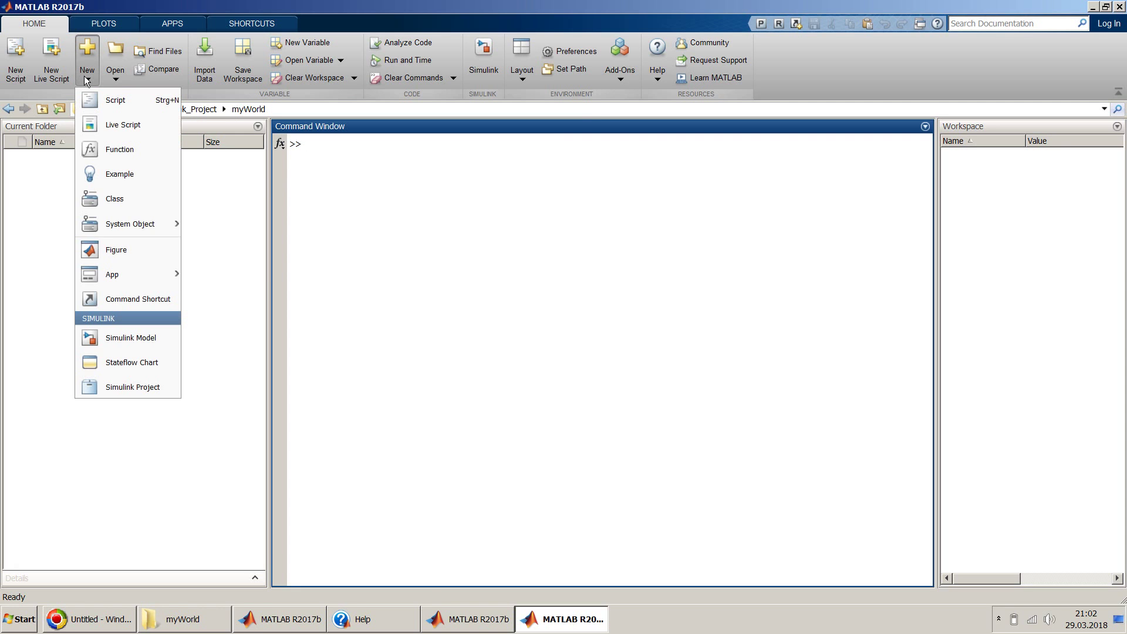
{"action": "left_click", "coordinate": [114, 385]}
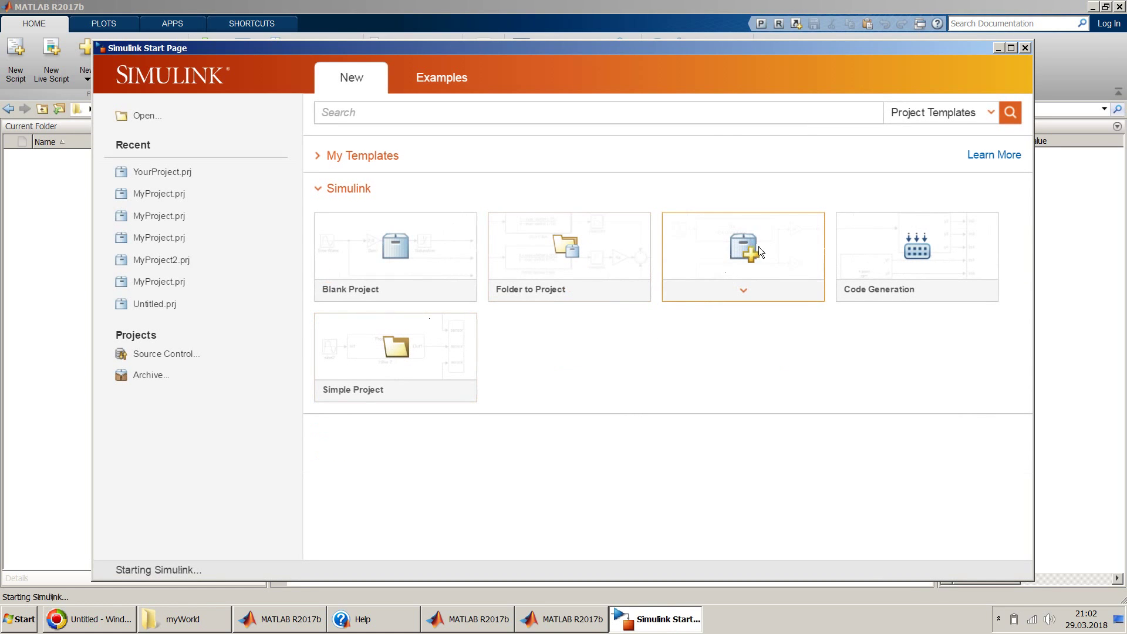
{"action": "left_click", "coordinate": [749, 256]}
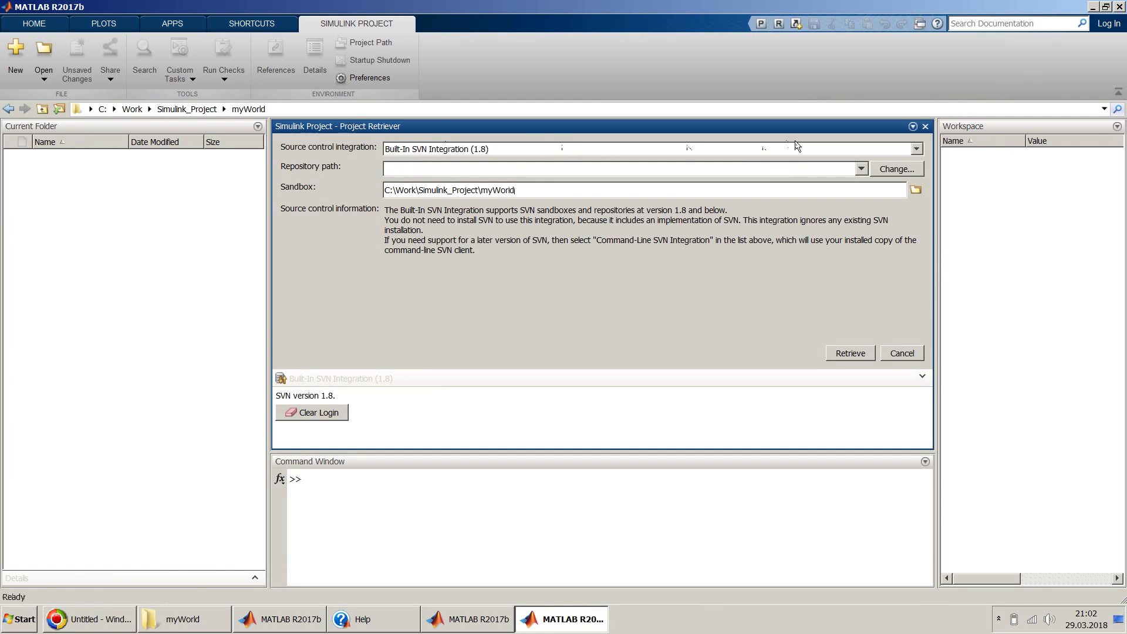
{"action": "left_click", "coordinate": [917, 148]}
{"action": "left_click", "coordinate": [872, 174]}
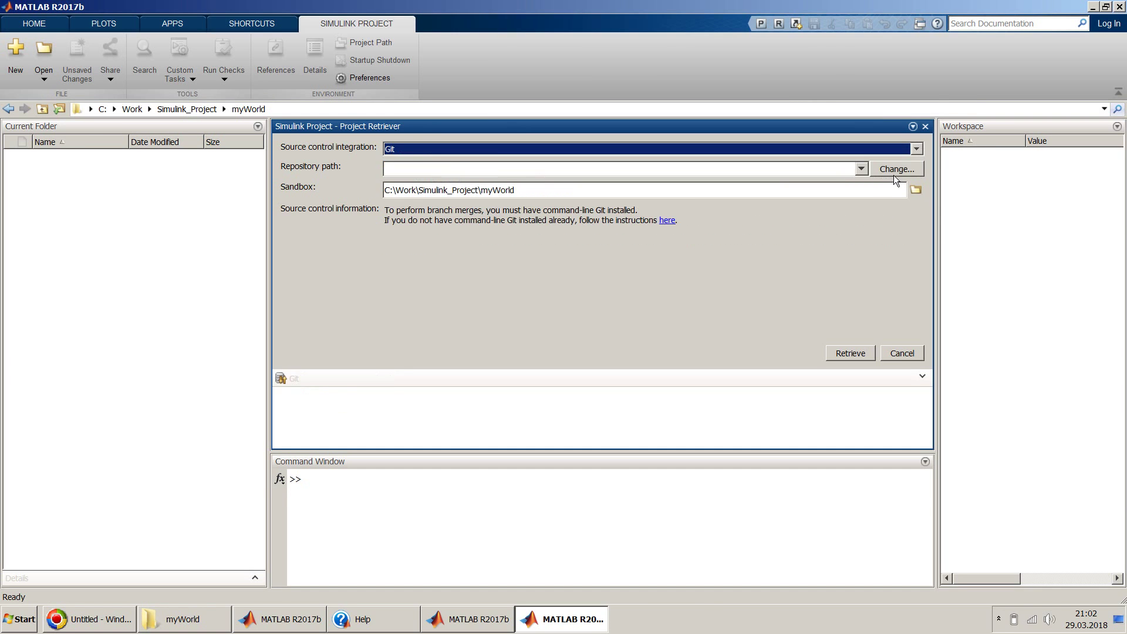
Set the repository path to C:\Work\Simulink_Project\GIT_Server, validate it and retrieve the project into the myWorld sandbox.
{"action": "left_click", "coordinate": [893, 169]}
{"action": "type", "text": "C:\\Work\\Simulink_Project\\myWorld"}
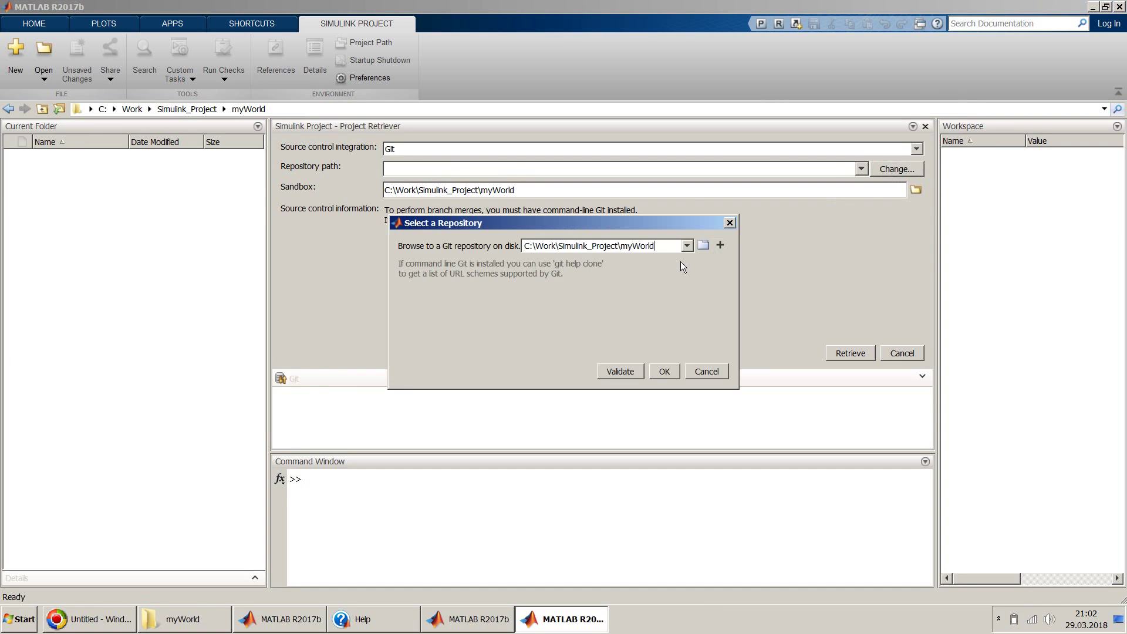
{"action": "key", "text": "BackSpace"}
{"action": "key", "text": "BackSpace"}
{"action": "key", "text": "BackSpace"}
{"action": "key", "text": "BackSpace"}
{"action": "key", "text": "BackSpace"}
{"action": "key", "text": "BackSpace"}
{"action": "key", "text": "BackSpace"}
{"action": "type", "text": "GIT_Se"}
{"action": "left_click", "coordinate": [627, 370]}
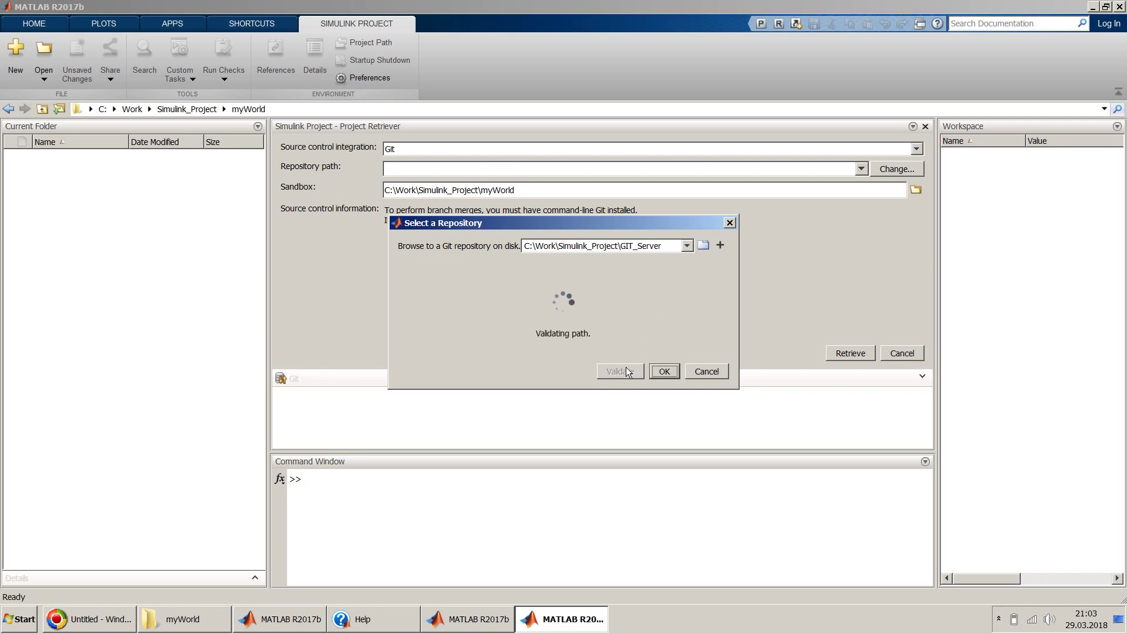
{"action": "left_click", "coordinate": [666, 371]}
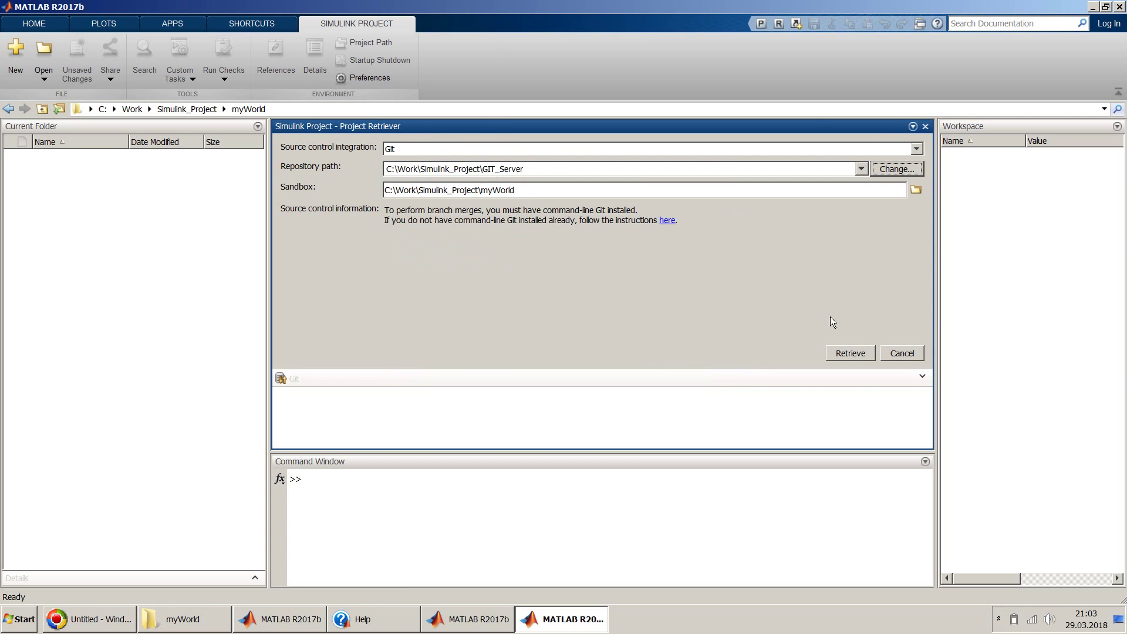
{"action": "left_click", "coordinate": [850, 353]}
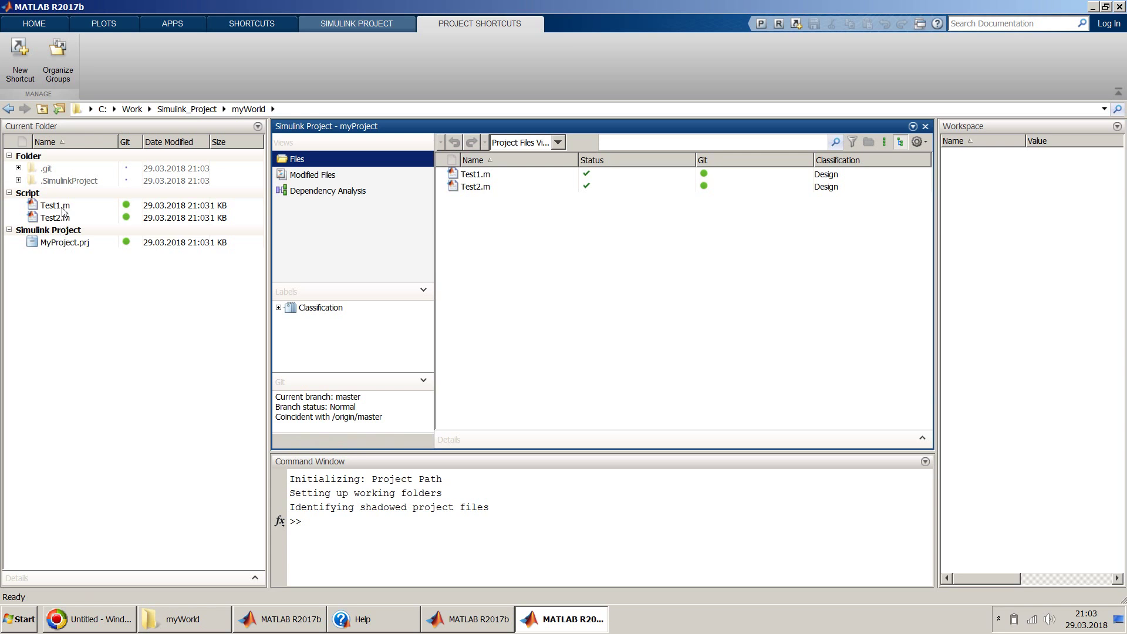
Check the retrieved project's MyProject.prj and its modified files, and return to the project's file view.
{"action": "left_click", "coordinate": [64, 243]}
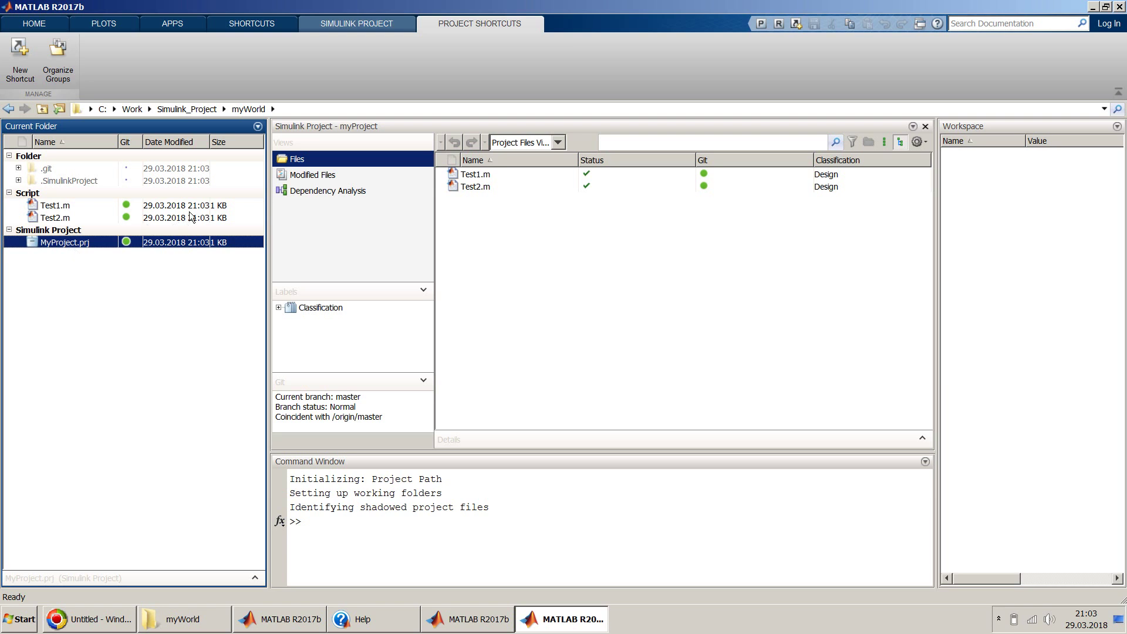
{"action": "left_click", "coordinate": [306, 175]}
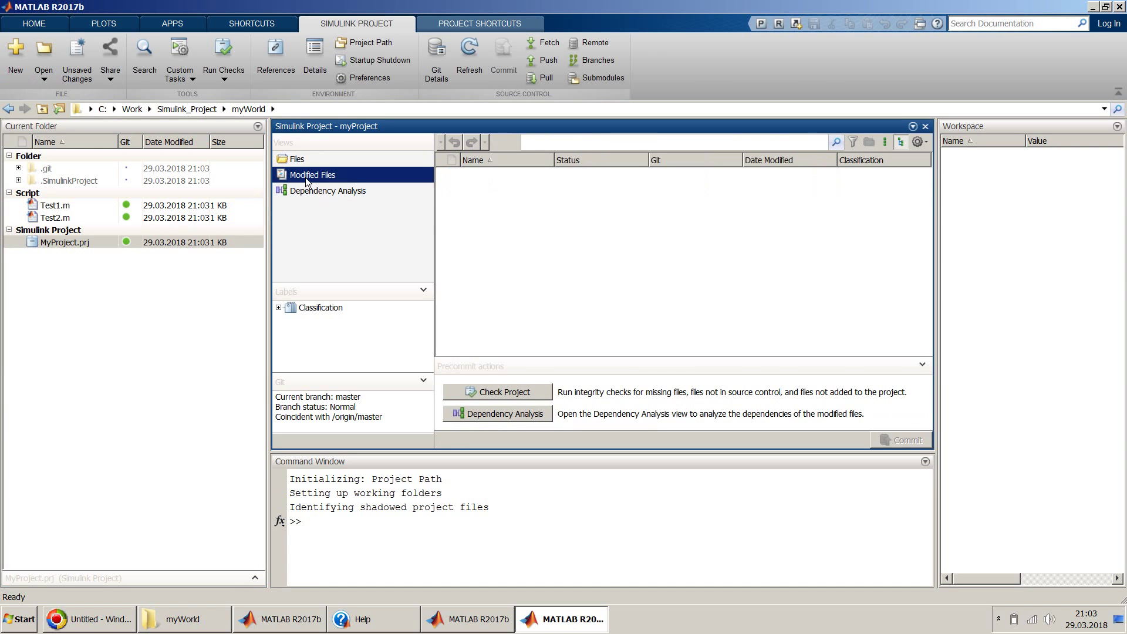
{"action": "left_click", "coordinate": [304, 159]}
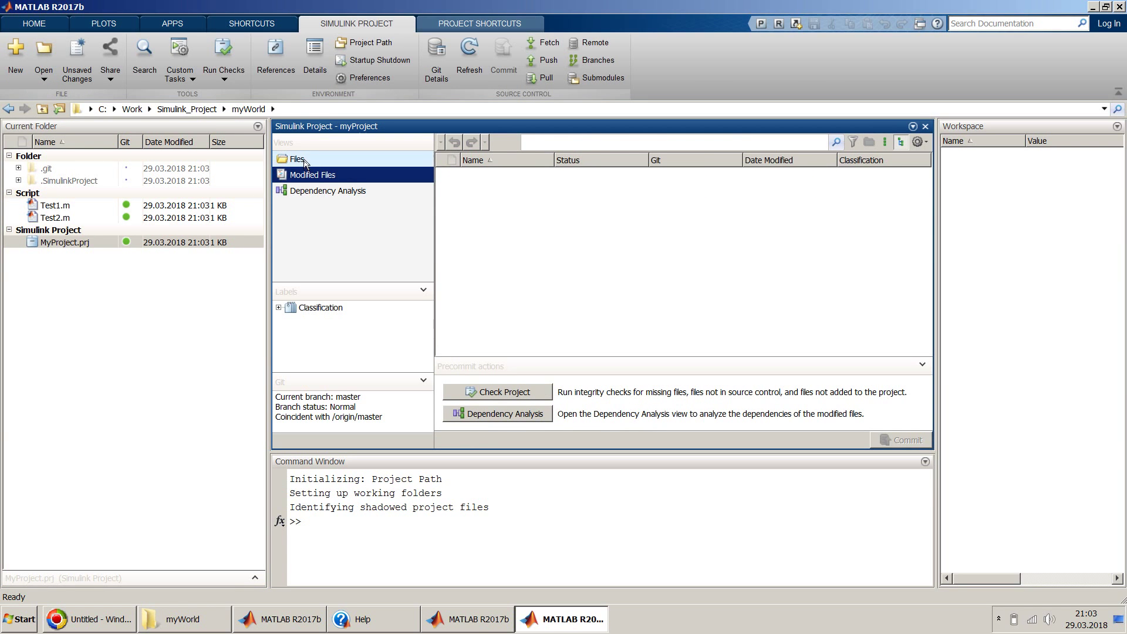
Create a new function file named Test3.m in the project retrieved into myWorld.
{"action": "right_click", "coordinate": [477, 211]}
{"action": "mouse_move", "coordinate": [508, 251]}
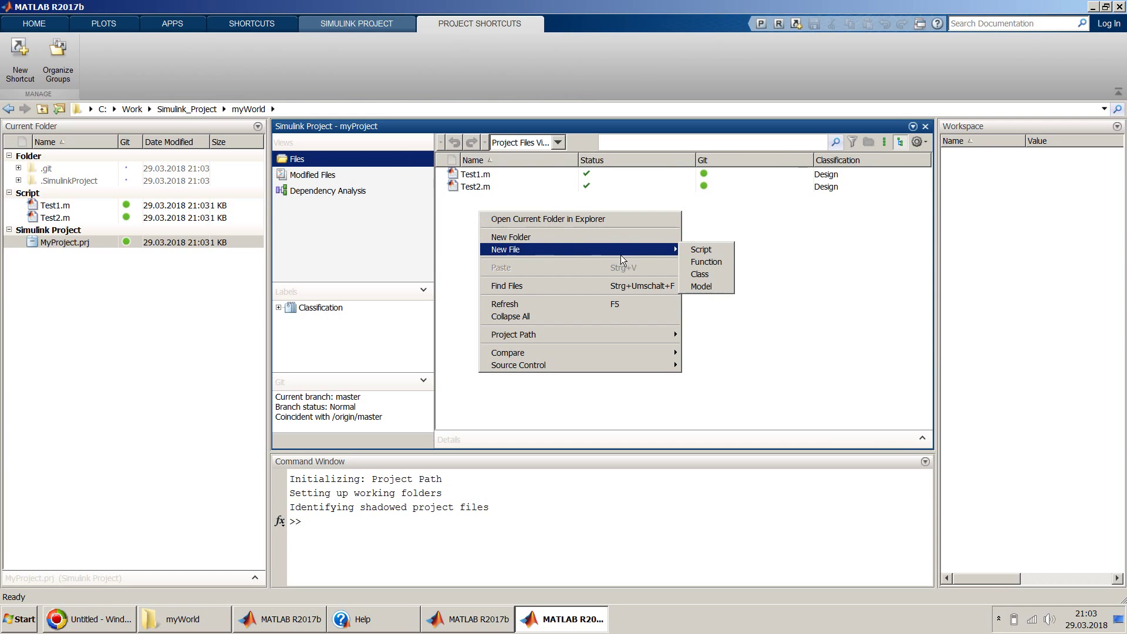
{"action": "left_click", "coordinate": [703, 262]}
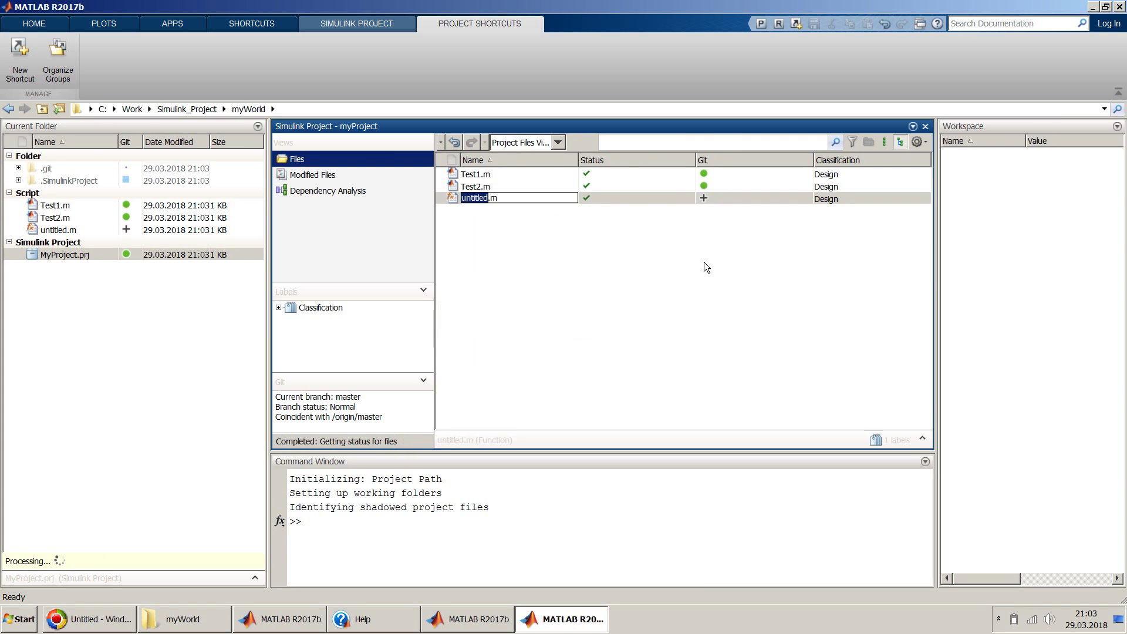
{"action": "type", "text": "Test3"}
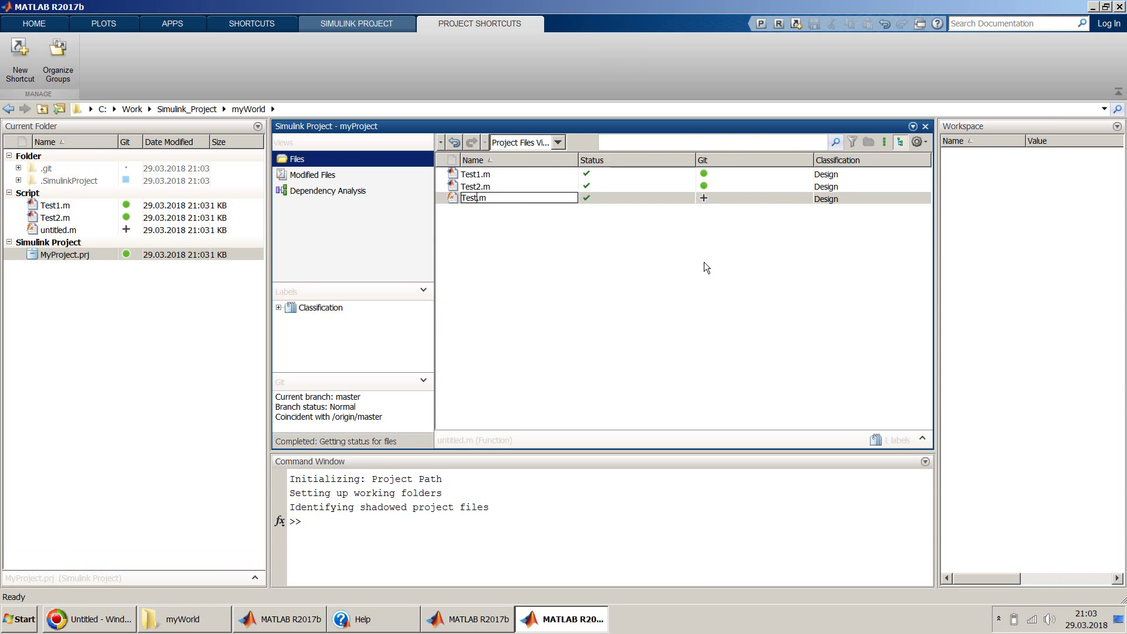
{"action": "key", "text": "Return"}
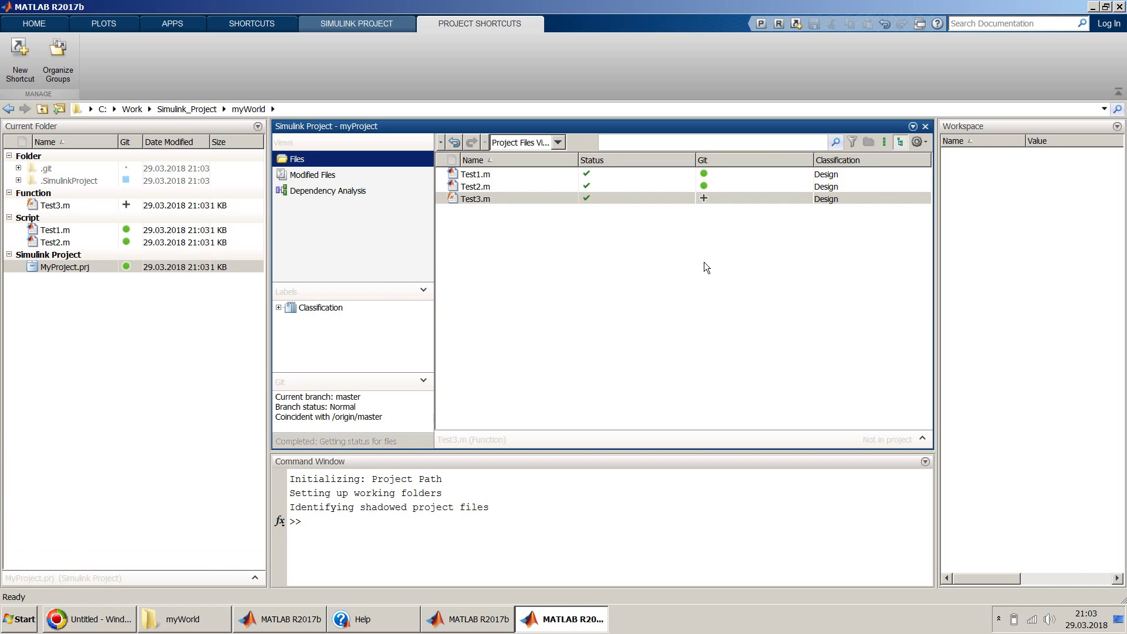
Open Test3.m to inspect its function template and return to the project's file list.
{"action": "left_click", "coordinate": [558, 203]}
{"action": "double_click", "coordinate": [558, 200]}
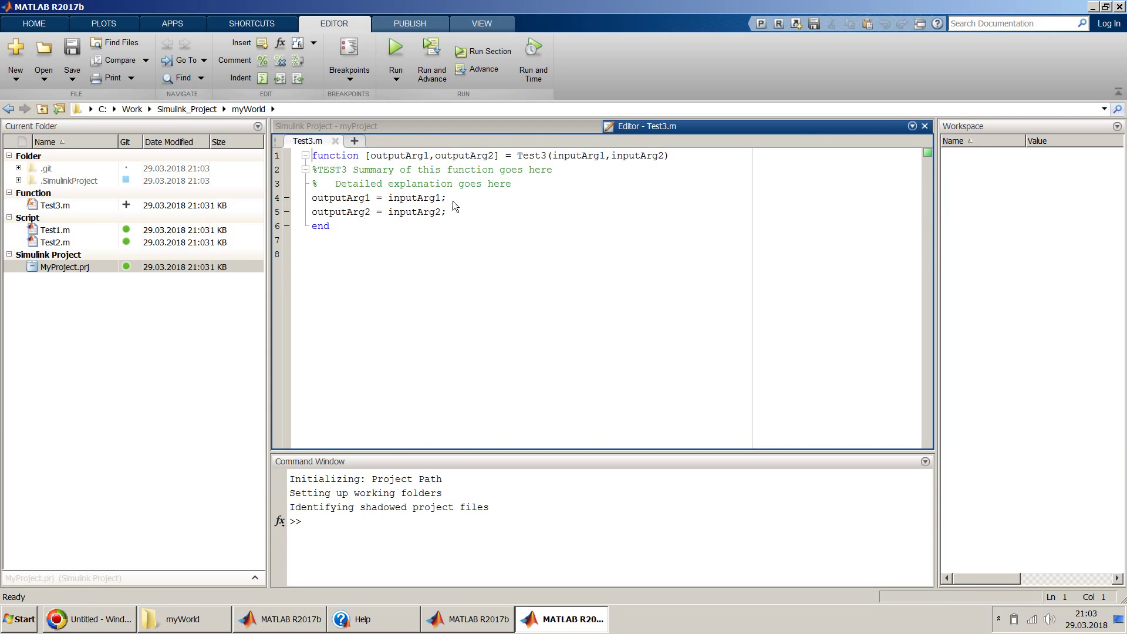
{"action": "left_click", "coordinate": [600, 208]}
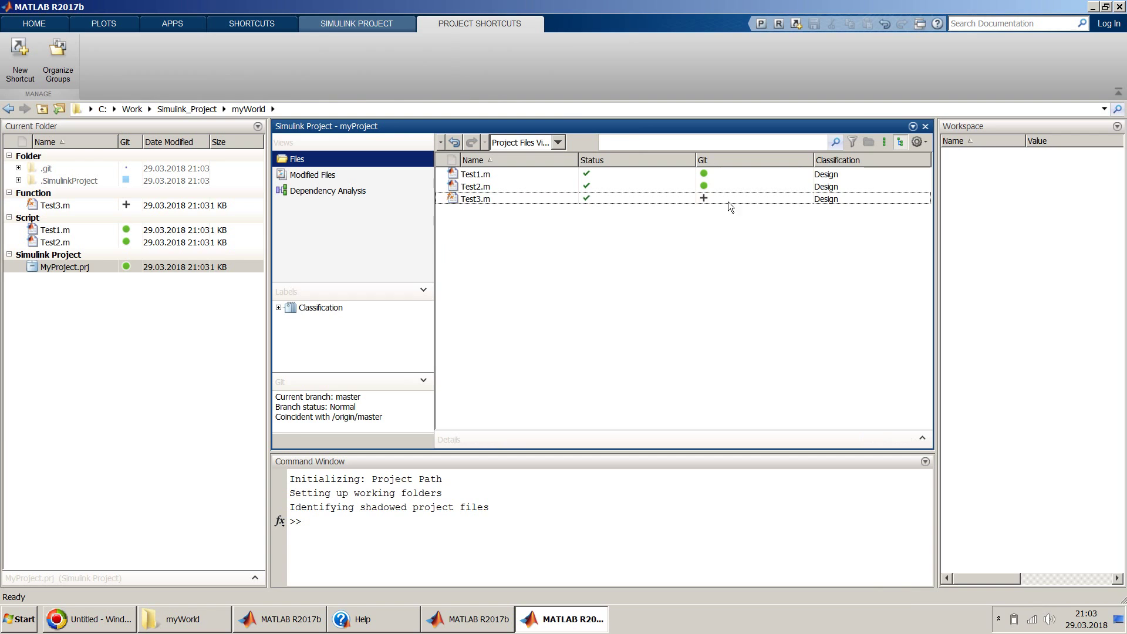
Commit the modified project files with the comment "Test3.m commited" and push the commit to the remote repository.
{"action": "left_click", "coordinate": [385, 174]}
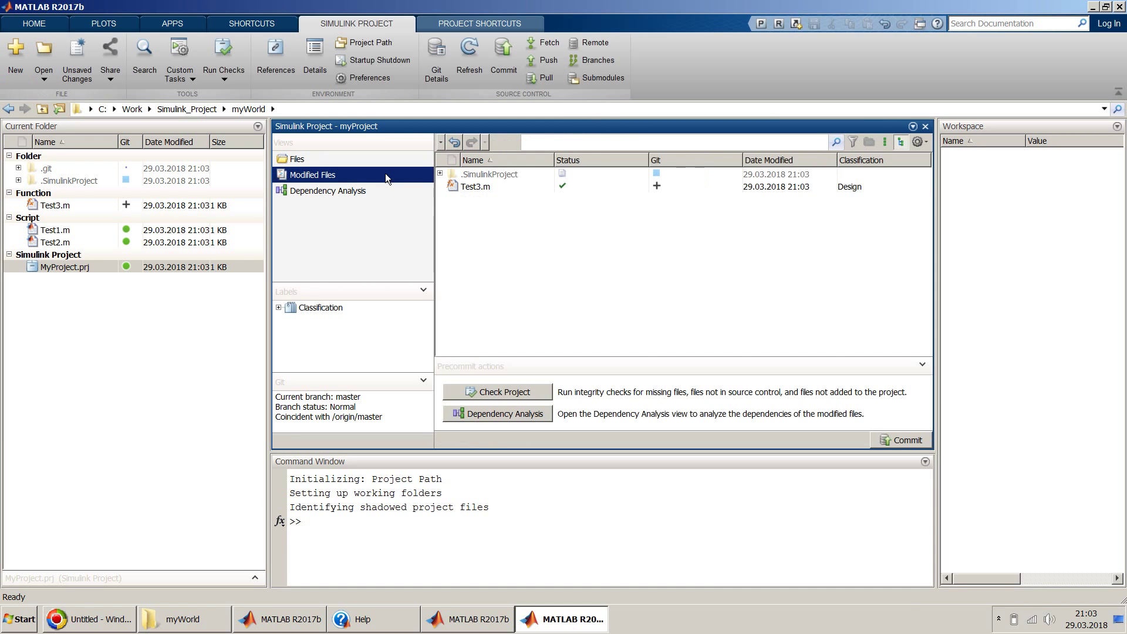
{"action": "left_click", "coordinate": [904, 440]}
{"action": "type", "text": "Test3.m commited"}
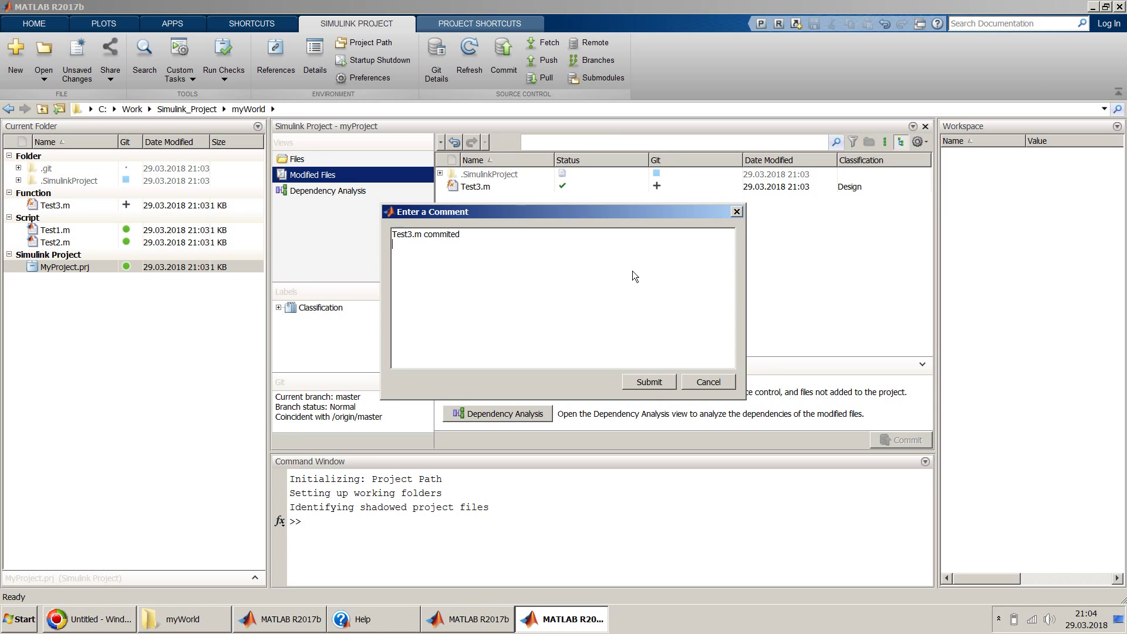
{"action": "left_click", "coordinate": [651, 381]}
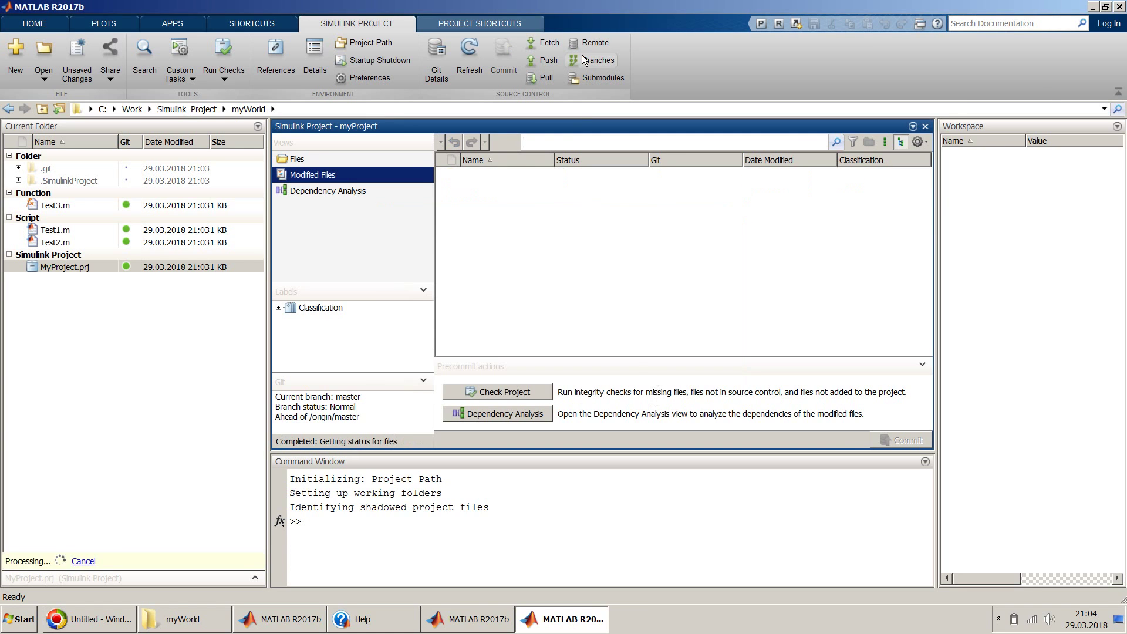
{"action": "left_click", "coordinate": [544, 62]}
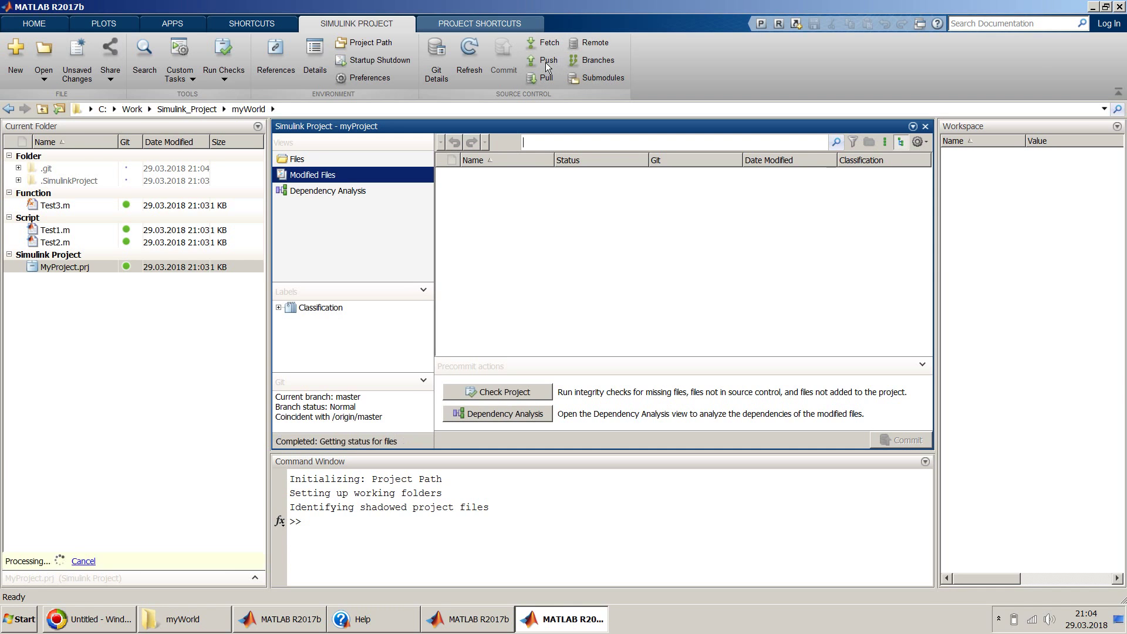
Return to the first MATLAB session, fetch and pull the remote changes into myProject, and select Test3.m.
{"action": "left_click", "coordinate": [351, 160]}
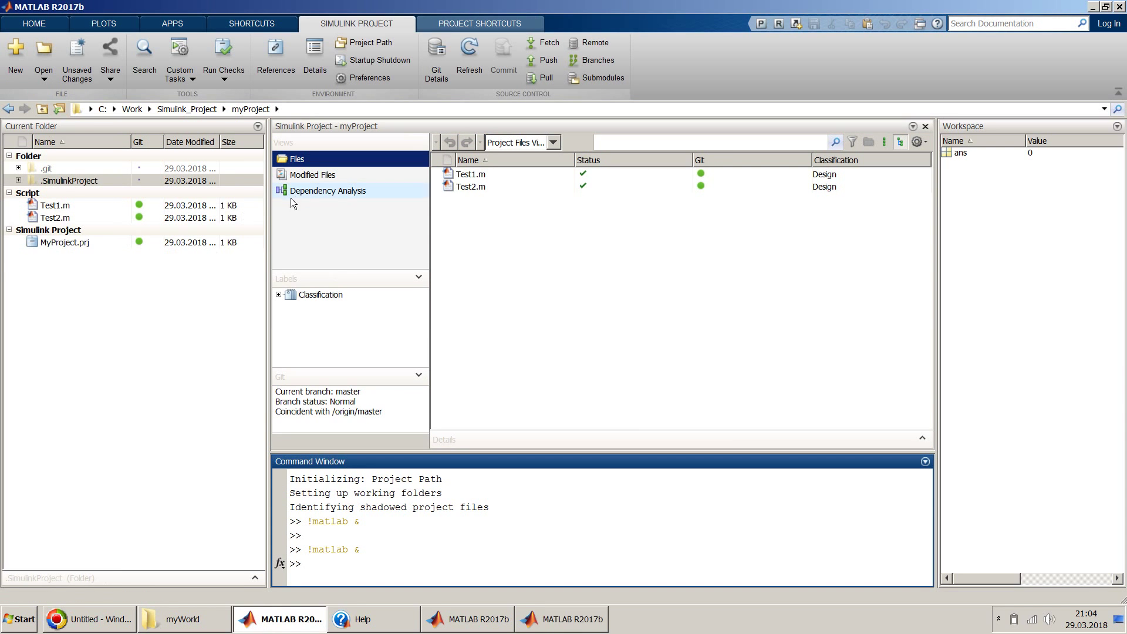
{"action": "left_click", "coordinate": [535, 39]}
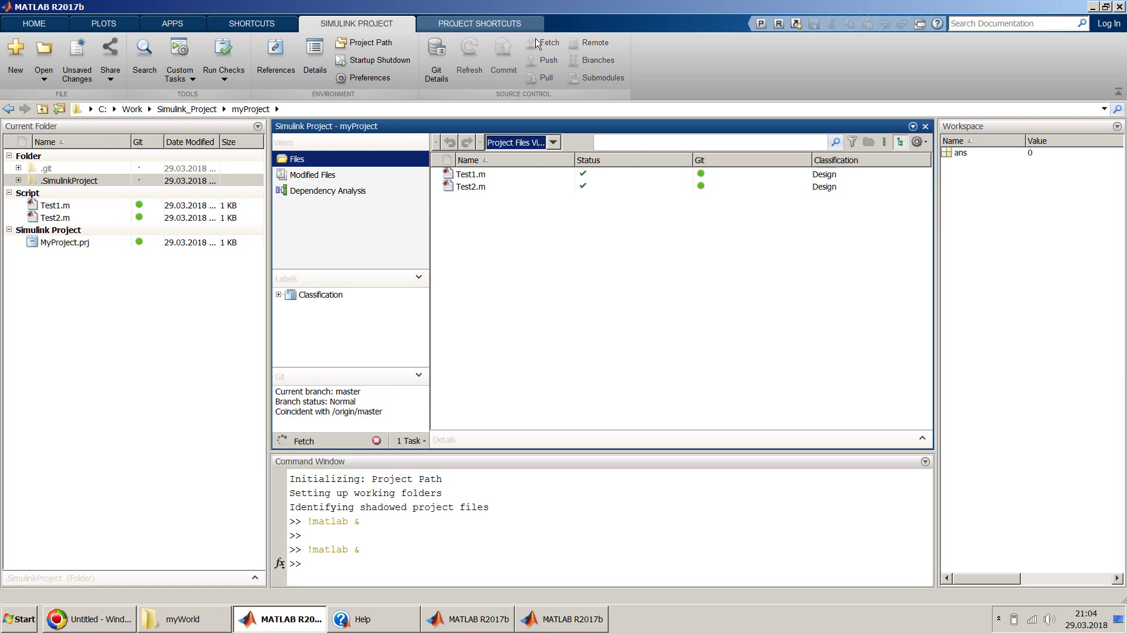
{"action": "left_click", "coordinate": [543, 79]}
{"action": "left_click", "coordinate": [487, 202]}
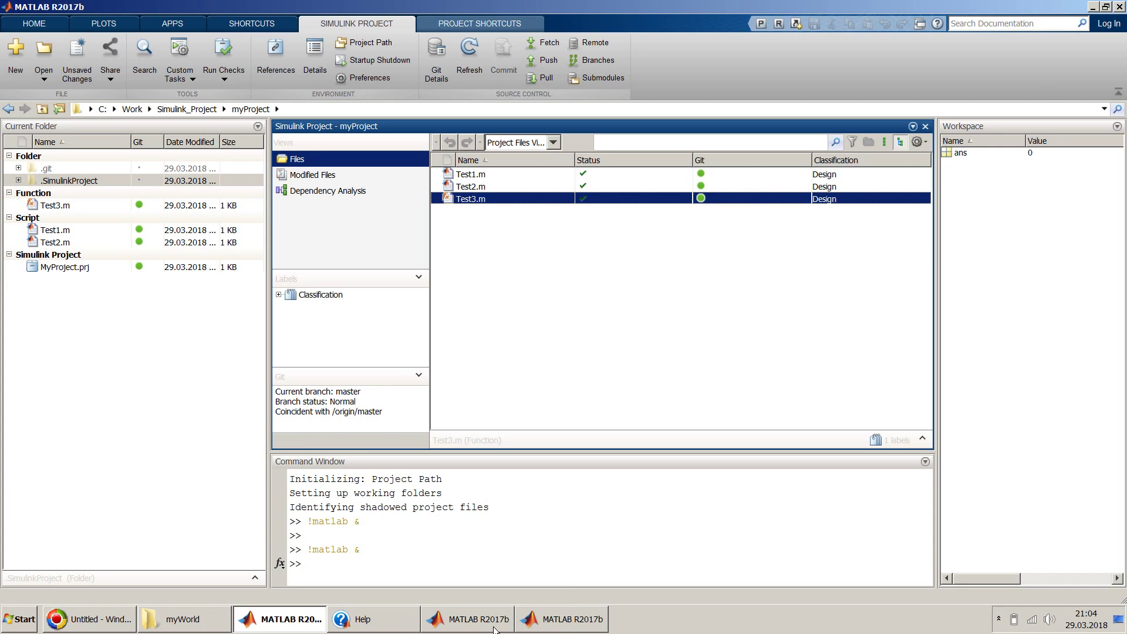
Review myProject's Git source control information, including the integration and repository location, and close it.
{"action": "left_click", "coordinate": [599, 295]}
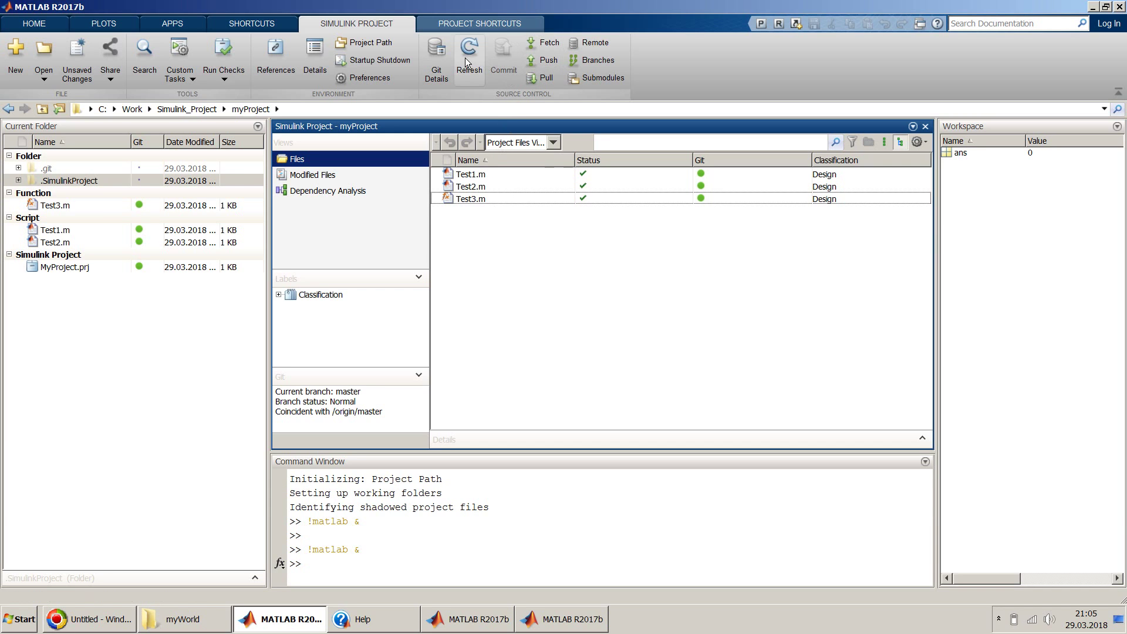
{"action": "left_click", "coordinate": [435, 51]}
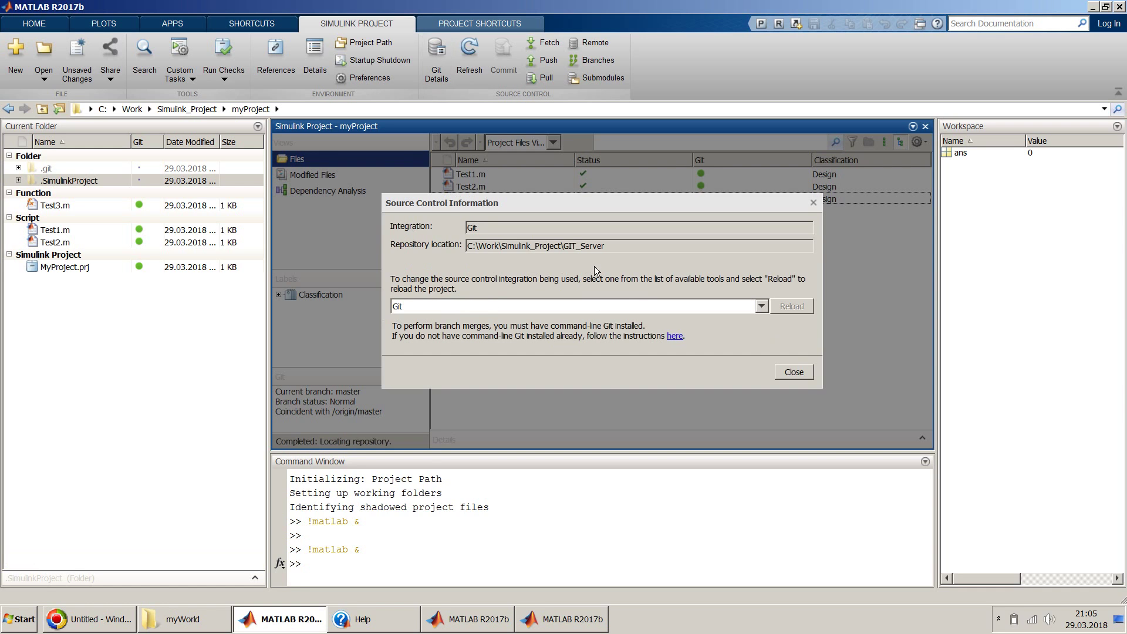
{"action": "left_click", "coordinate": [792, 372]}
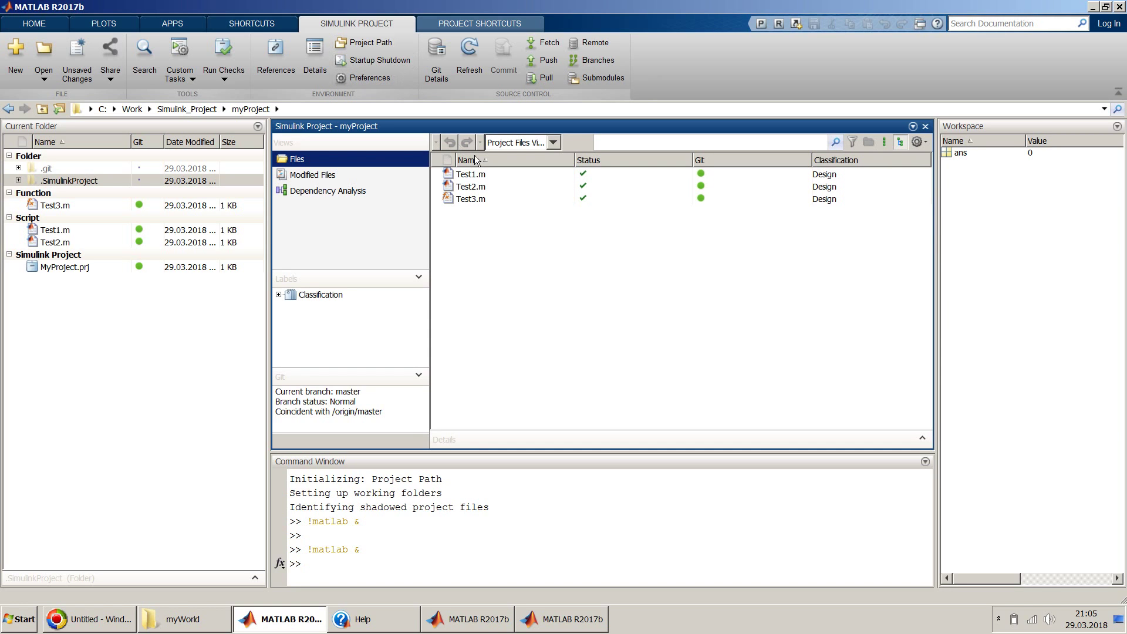
Look over myProject's Dependency Analysis view and project shortcut tools, and return to the project's file list.
{"action": "left_click", "coordinate": [503, 254]}
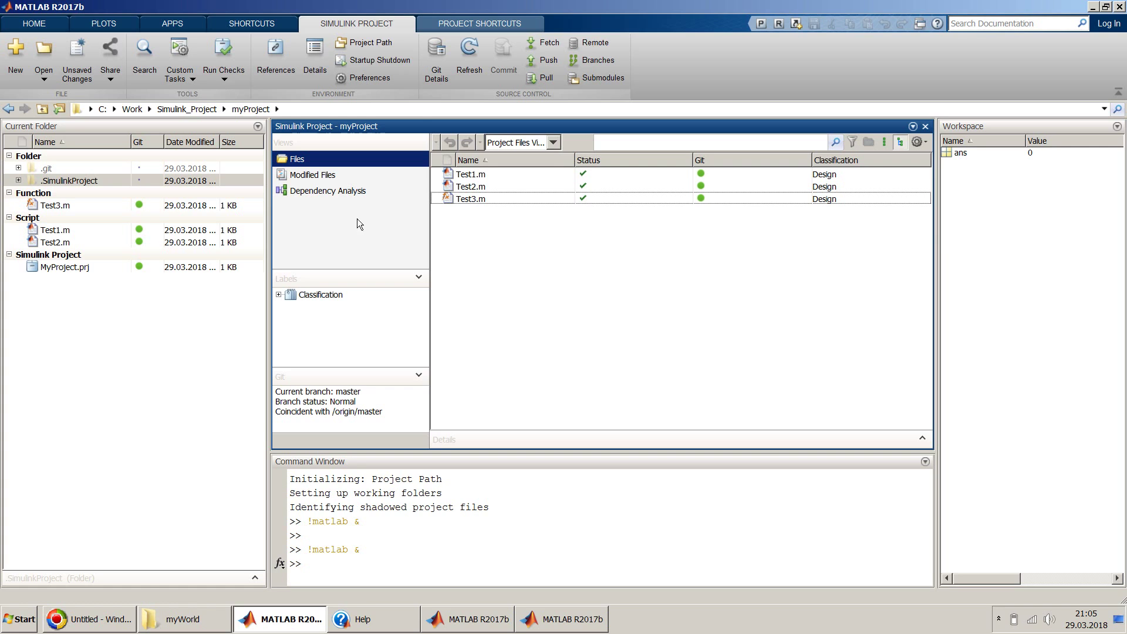
{"action": "left_click", "coordinate": [341, 196]}
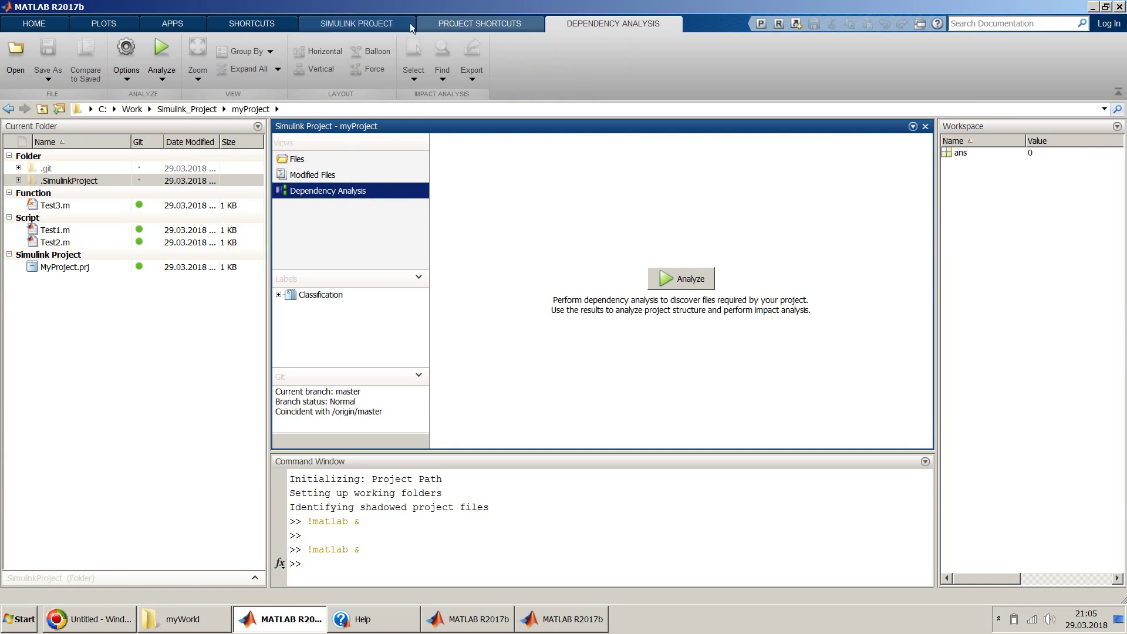
{"action": "left_click", "coordinate": [380, 26]}
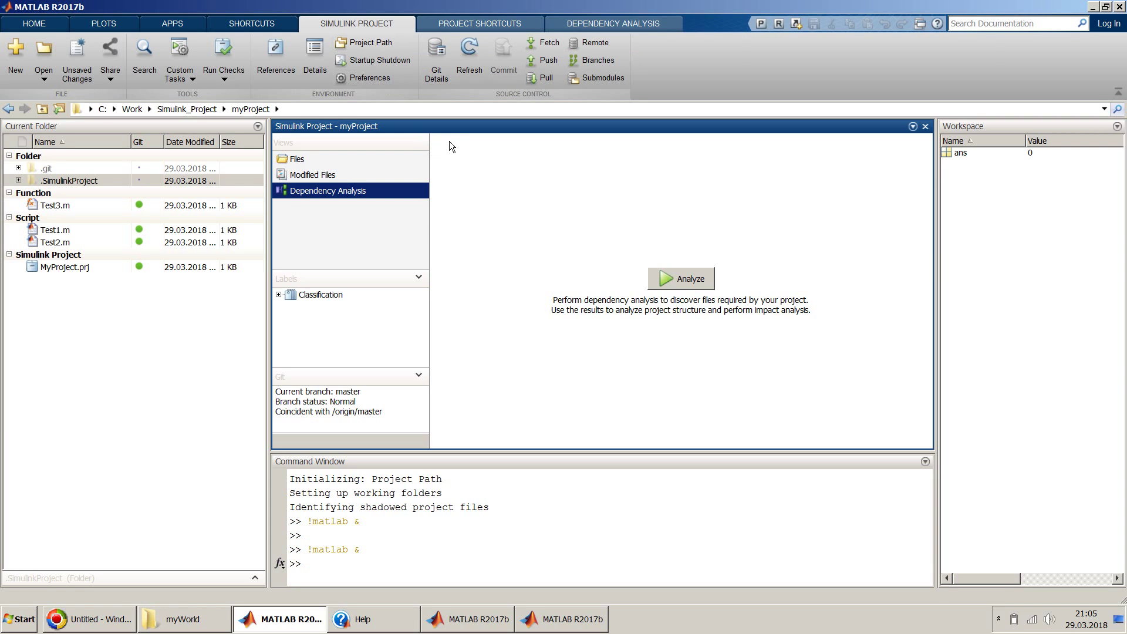
{"action": "left_click", "coordinate": [491, 26]}
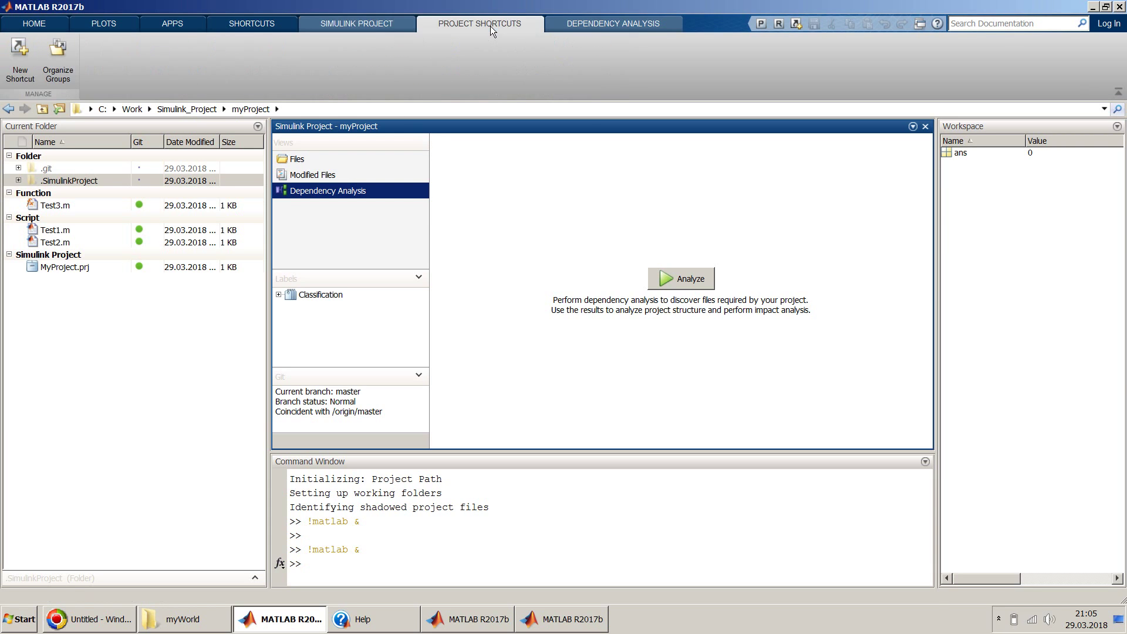
{"action": "left_click", "coordinate": [348, 155]}
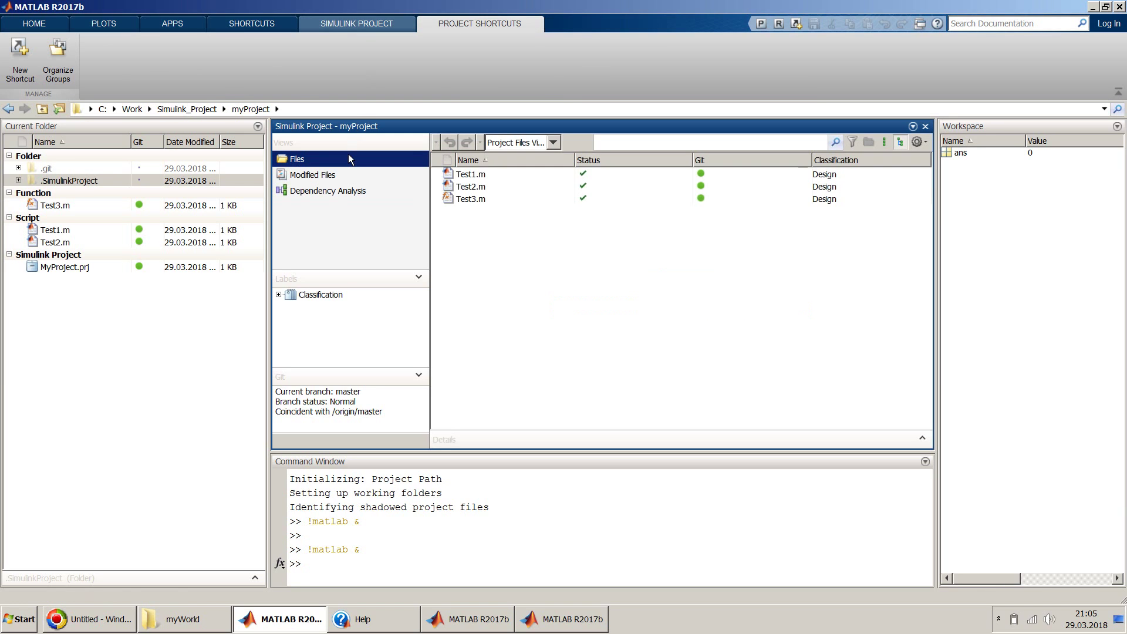
Review the Referenced Projects settings of myProject and close them without adding a reference.
{"action": "left_click", "coordinate": [352, 24]}
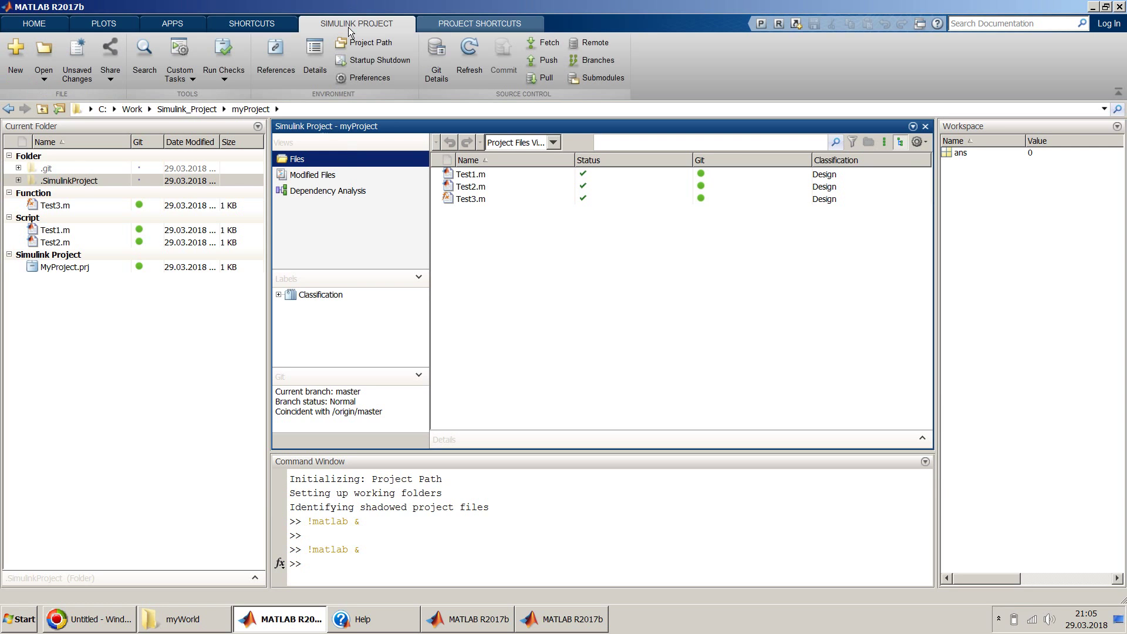
{"action": "left_click", "coordinate": [273, 51]}
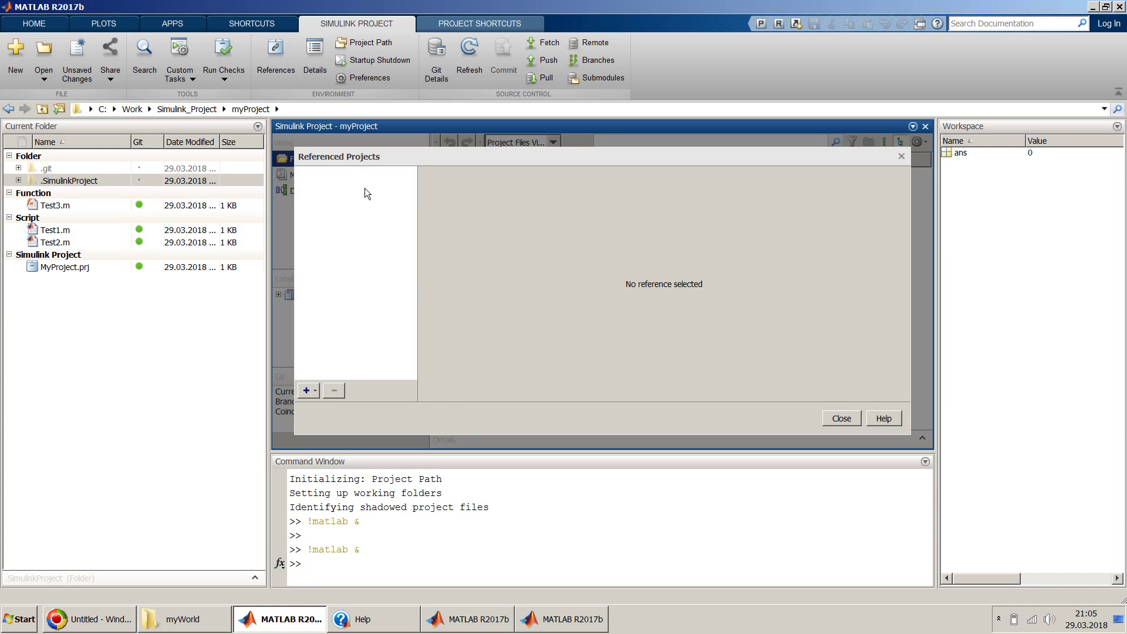
{"action": "left_click", "coordinate": [840, 418]}
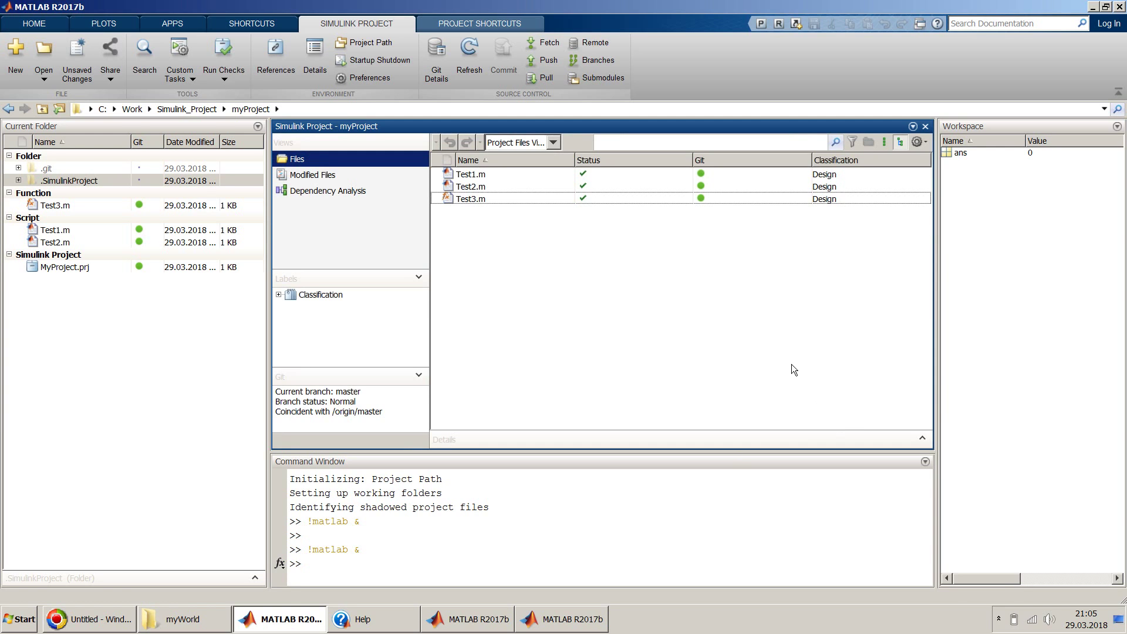